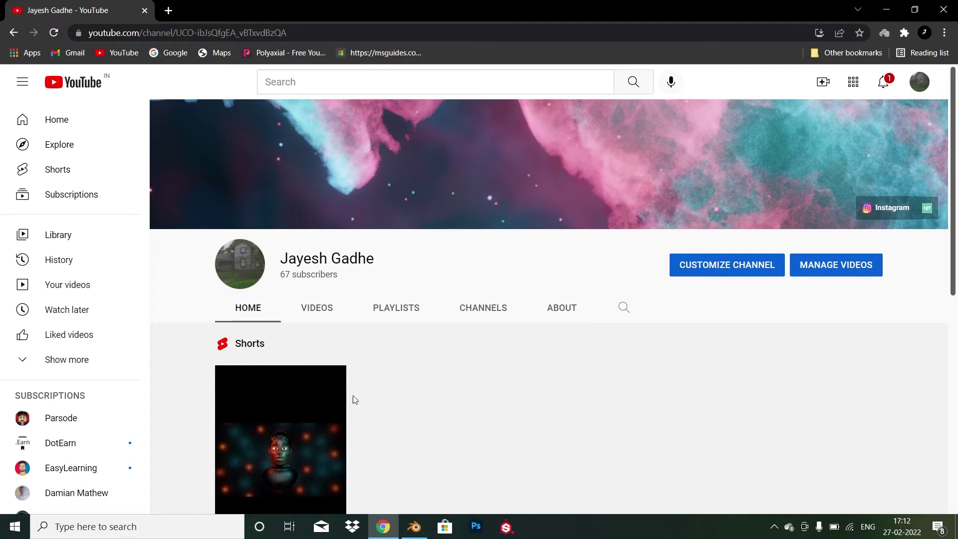
Show the channel's VIDEOS tab and scroll through the Uploads grid.
left_click(328, 320)
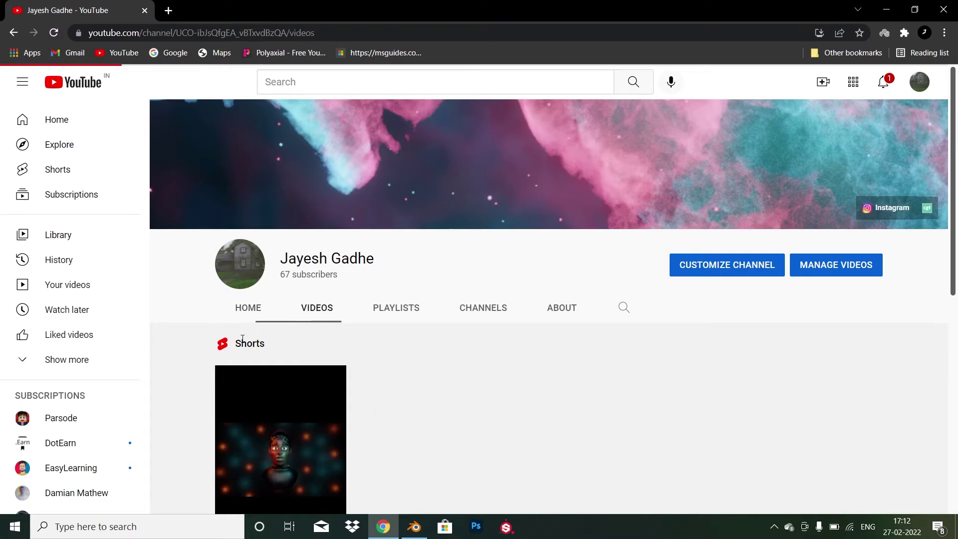
scroll(956, 192, "down", 1)
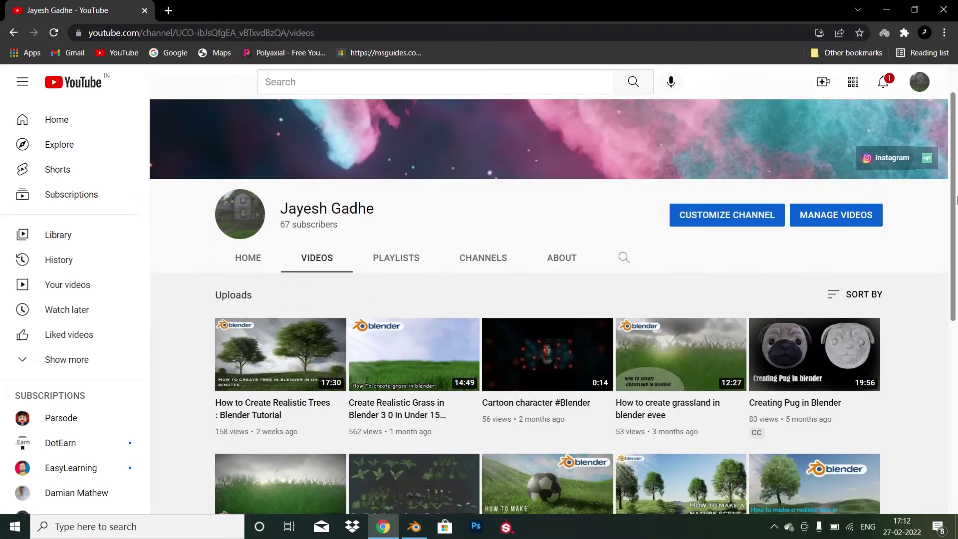
scroll(956, 199, "down", 1)
mouse_move(394, 342)
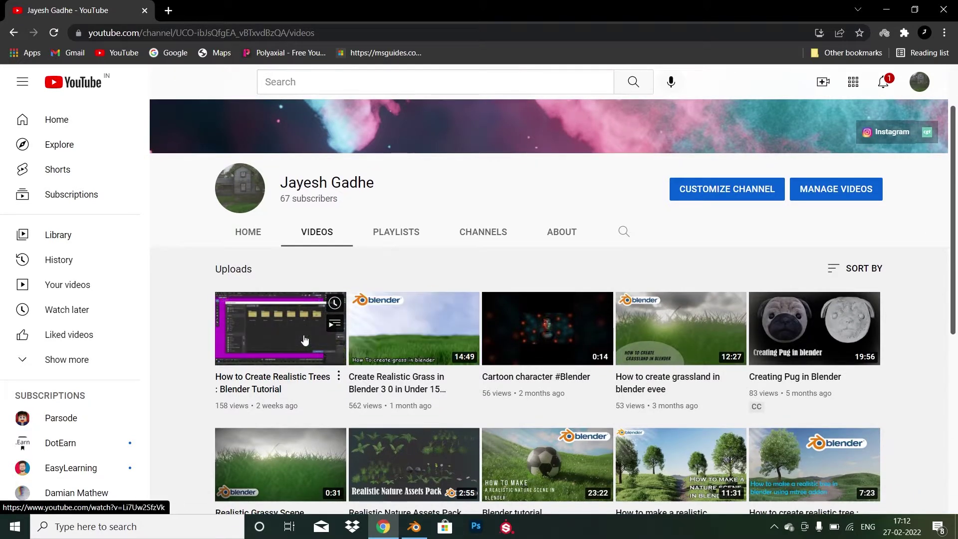
mouse_move(434, 389)
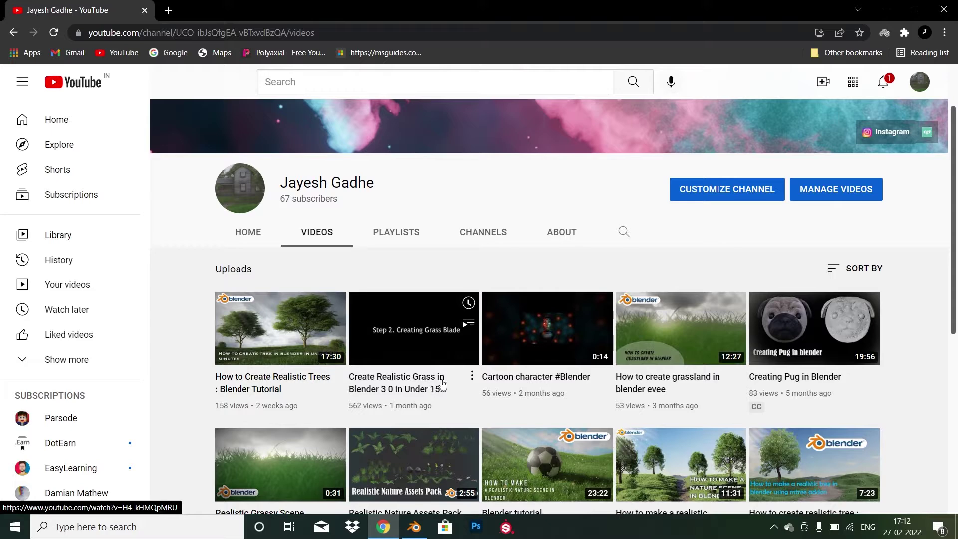
mouse_move(269, 397)
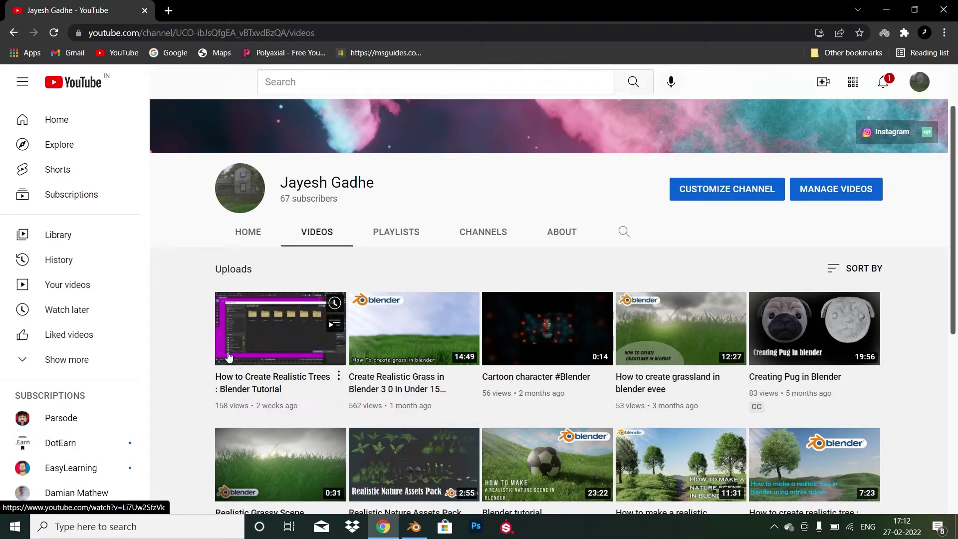
scroll(956, 181, "down", 1)
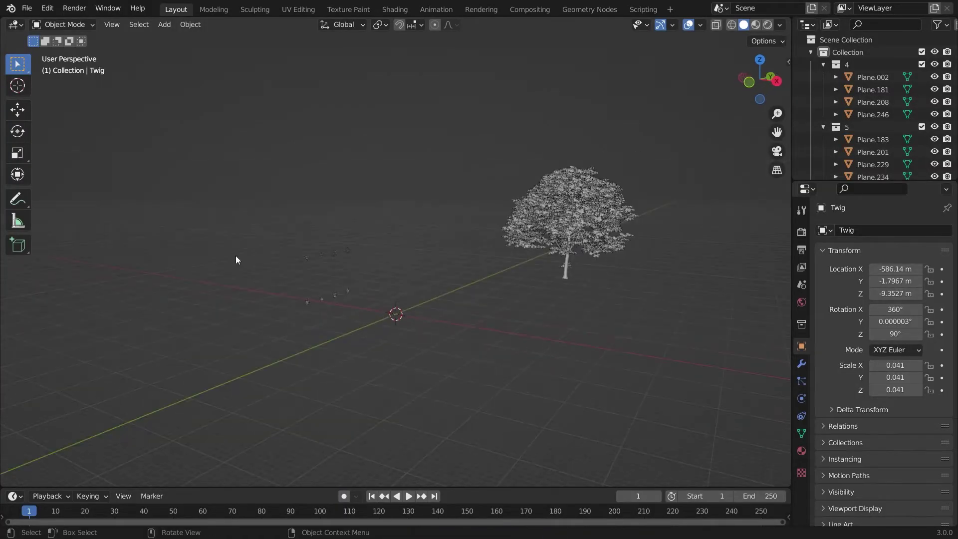
Box-select the eight small planes and move them aside along X.
left_click_drag(224, 216, 374, 362)
key("g")
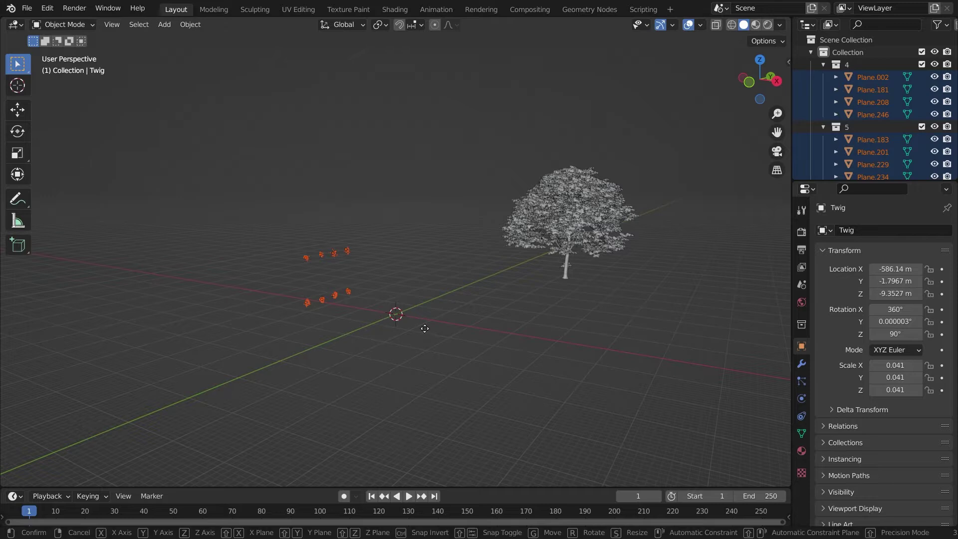
key("x")
mouse_move(272, 301)
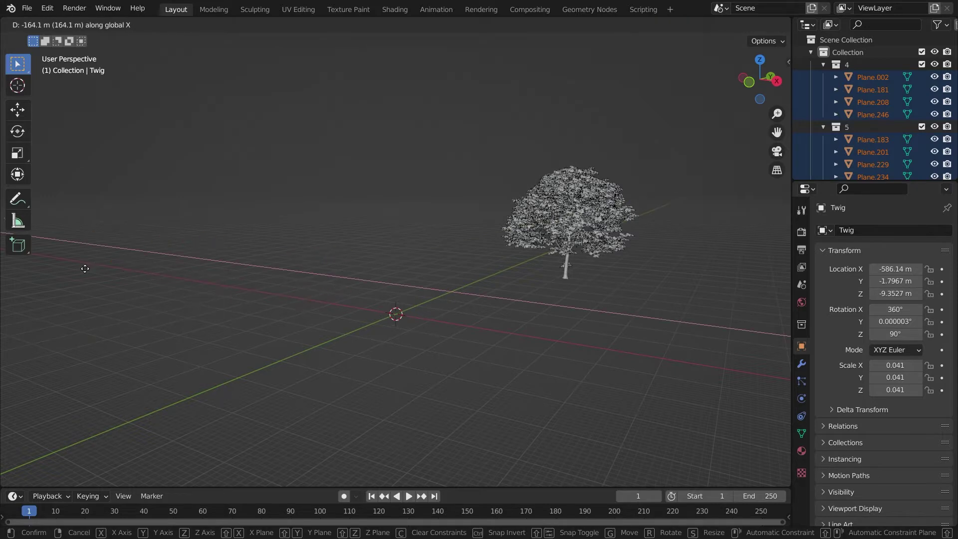
left_click(85, 269)
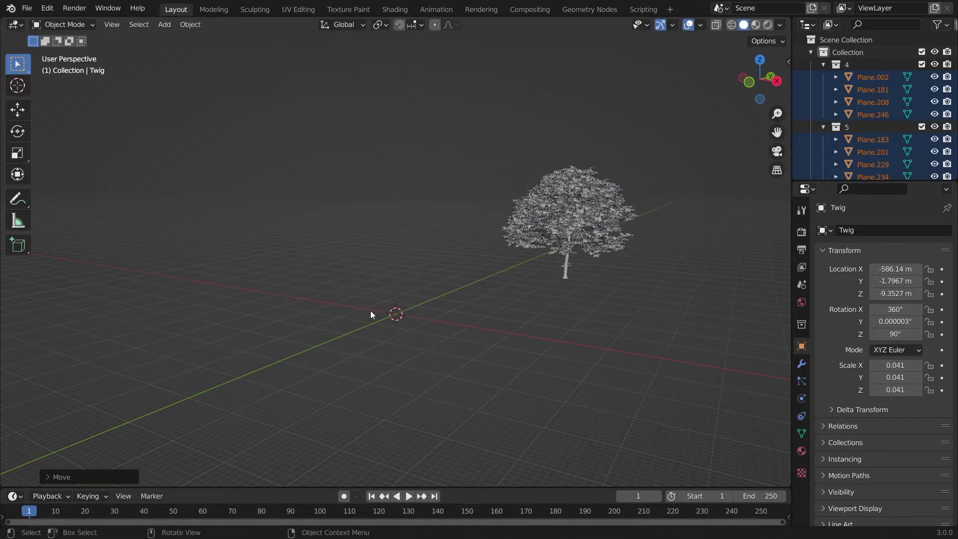
Add a camera aligned to the front view and pull it back to Y -147.12 m.
key("shift+a")
left_click(330, 473)
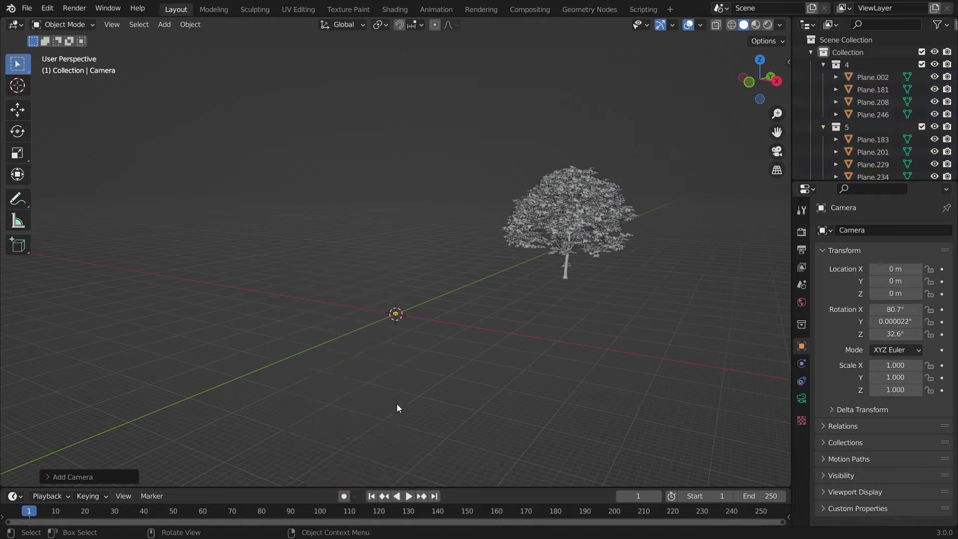
key("KP_0")
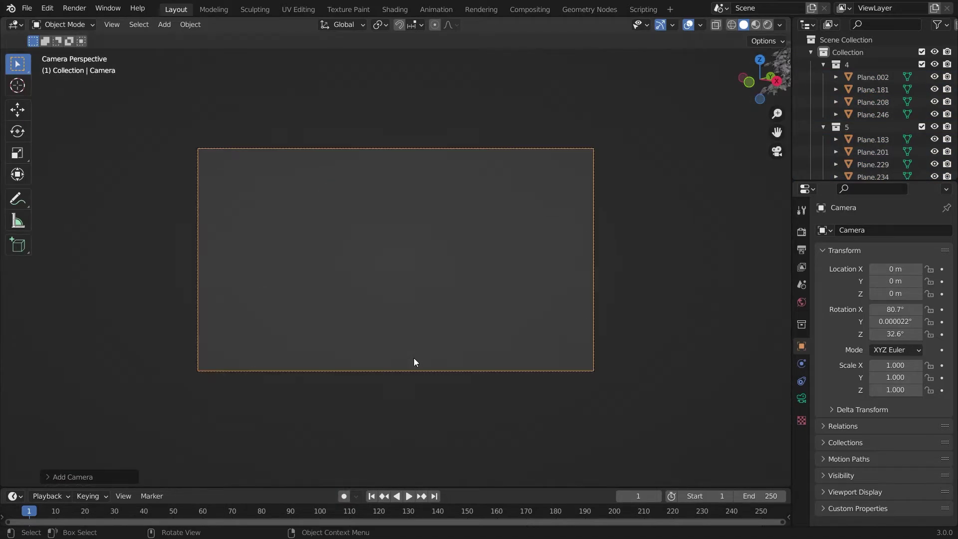
key("KP_1")
key("KP_0")
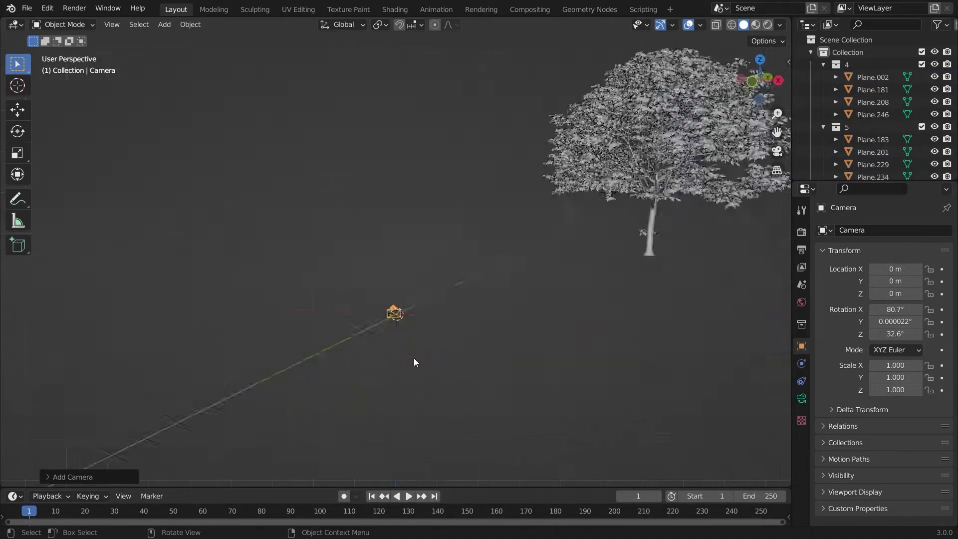
key("KP_1")
key("ctrl+alt+KP_0")
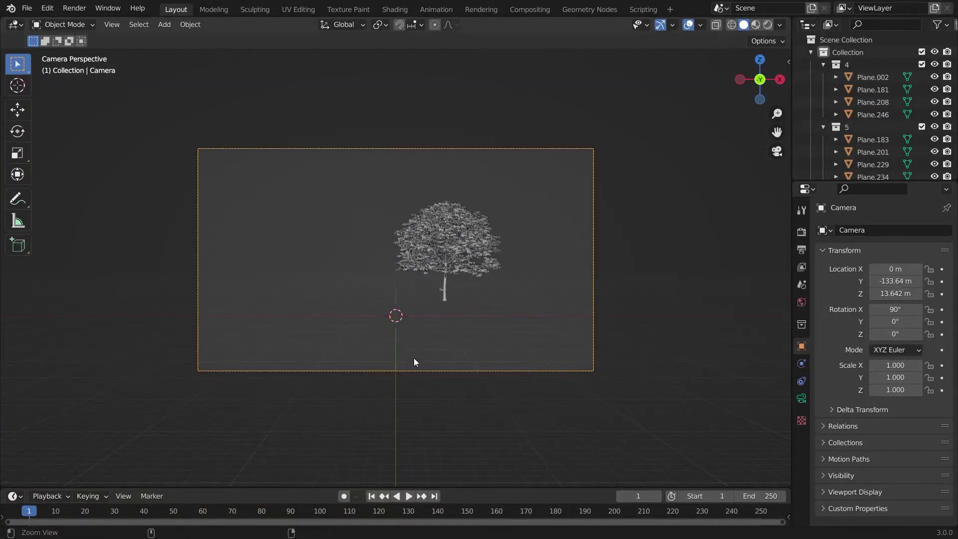
key("g")
key("y")
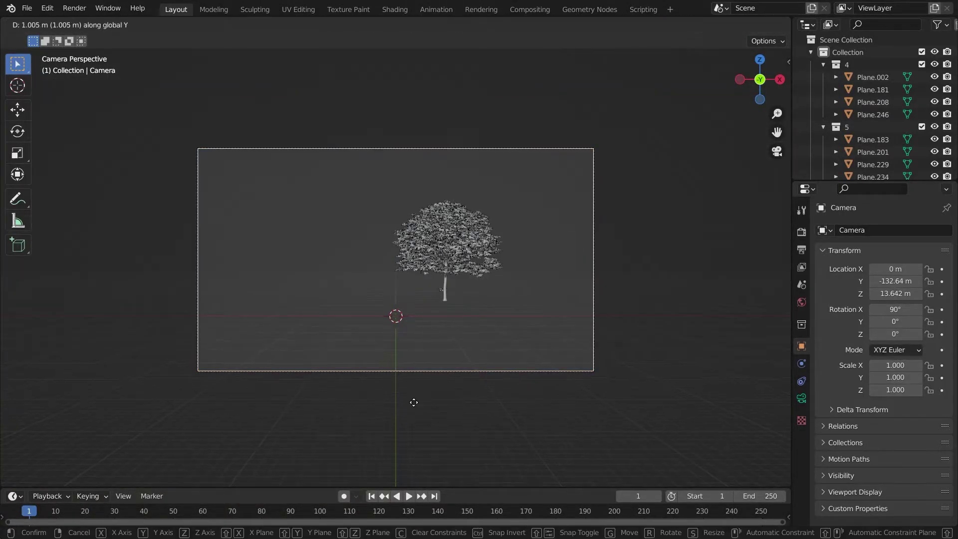
left_click(384, 185)
From top view, add a ground plane under the tree scaled to 104.652.
middle_click_drag(384, 183, 387, 271, "alt")
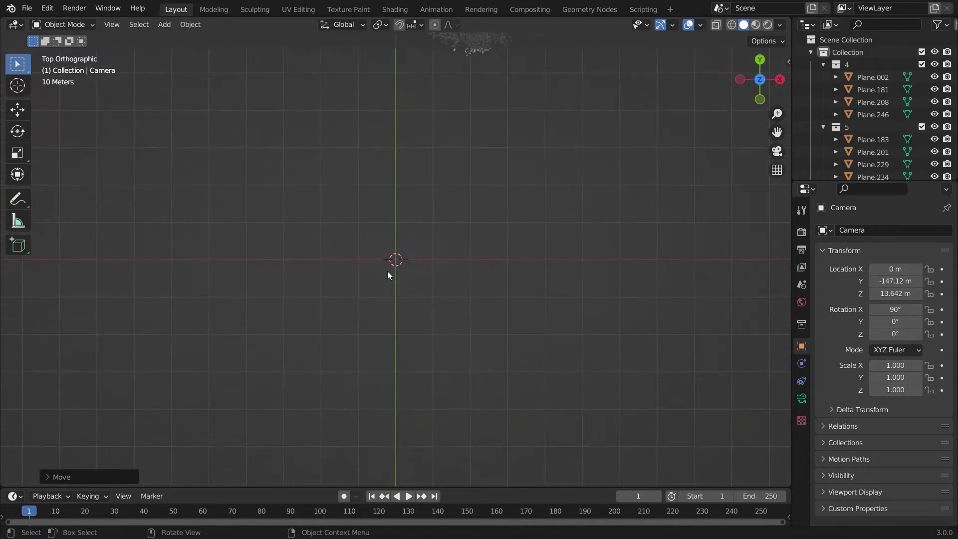
key("shift+a")
mouse_move(214, 34)
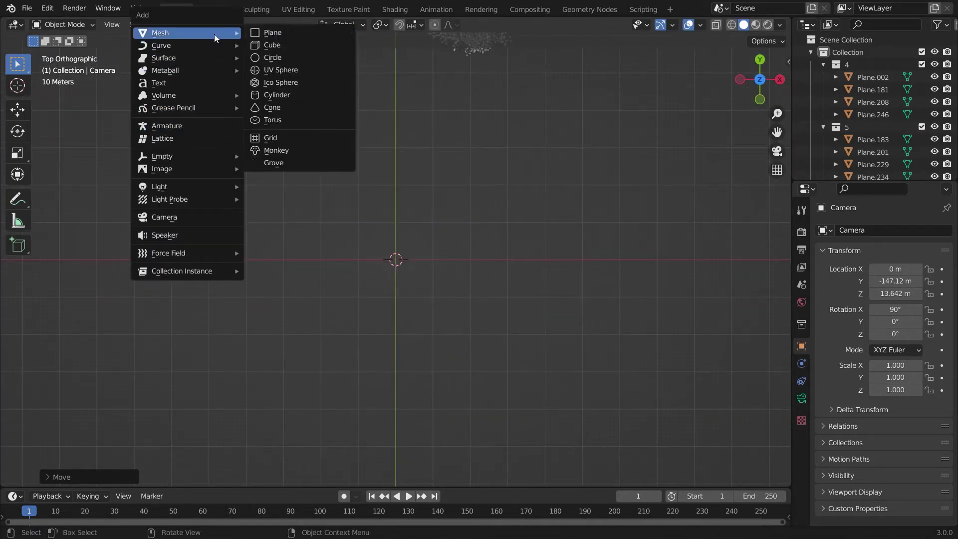
left_click(273, 32)
key("s")
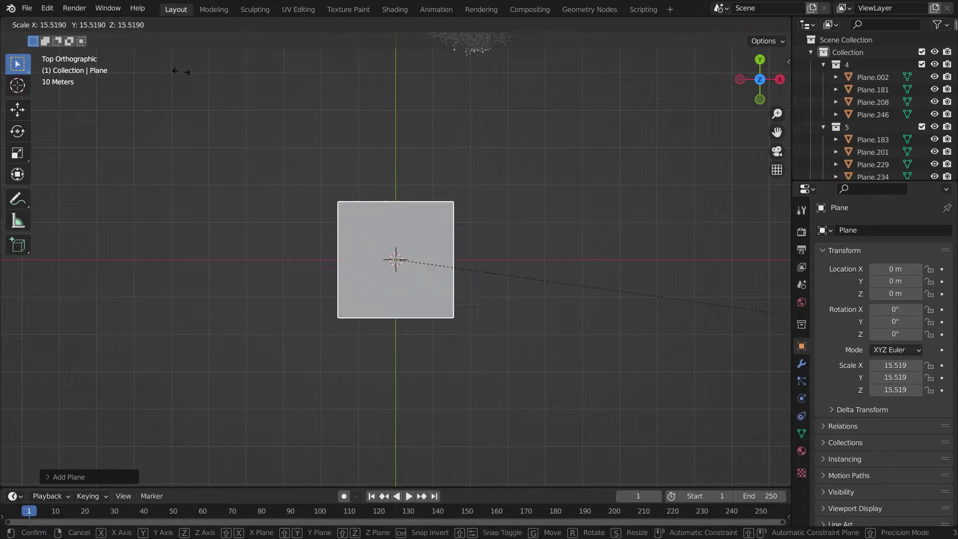
key("Return")
key("s")
key("Return")
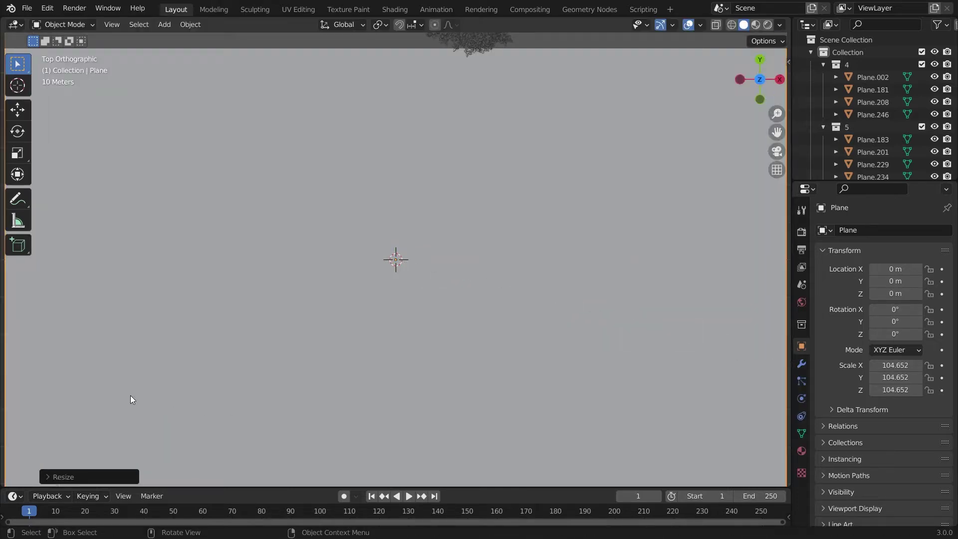
In camera view, lower the camera slightly along Z.
key("KP_0")
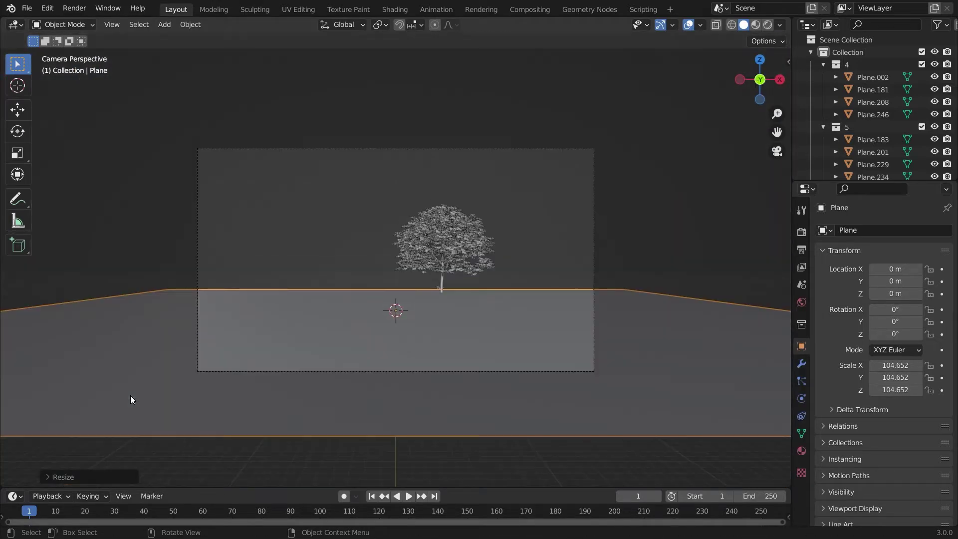
left_click(454, 151)
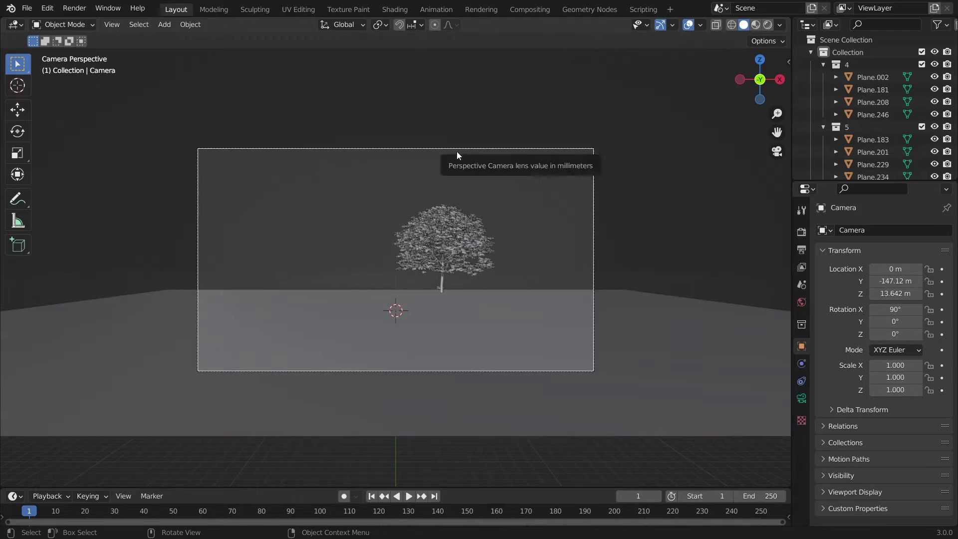
key("g")
key("z")
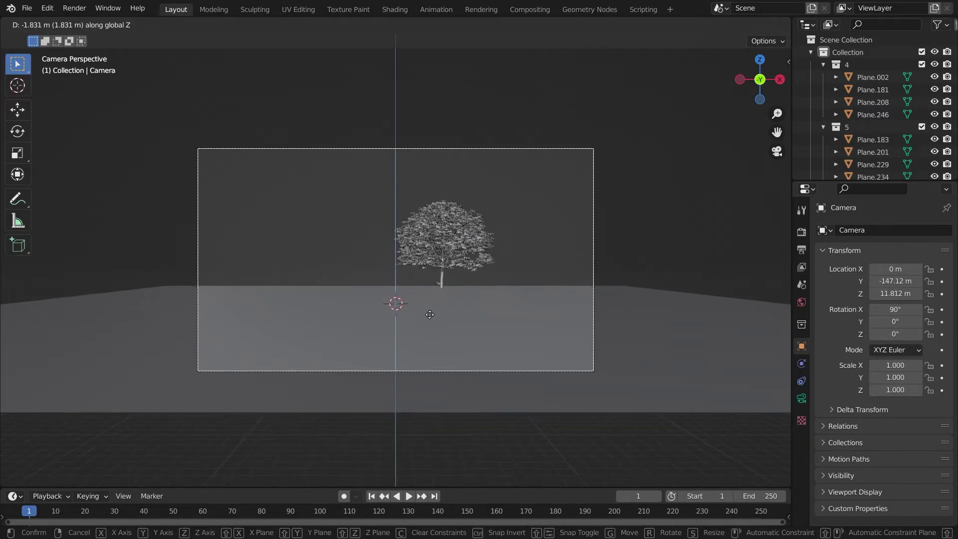
left_click(427, 317)
Subdivide the ground plane mesh five times in Edit Mode.
left_click(427, 317)
key("Tab")
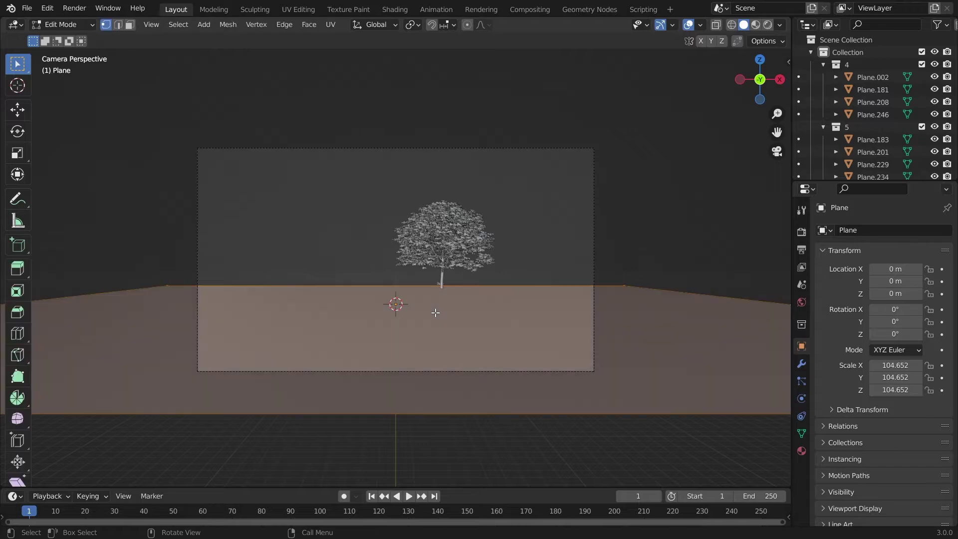
right_click(393, 220)
left_click(393, 220)
right_click(394, 219)
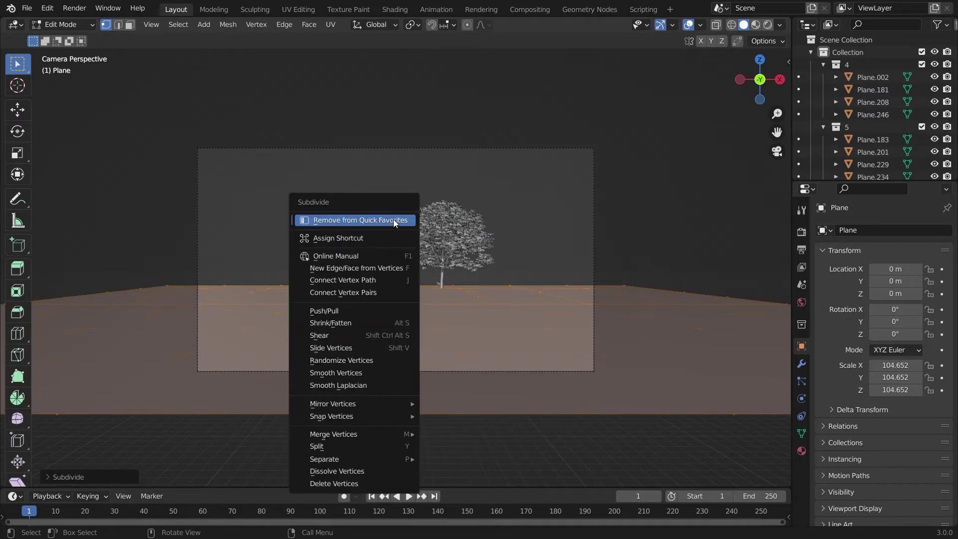
right_click(538, 180)
left_click(537, 181)
right_click(538, 181)
left_click(538, 181)
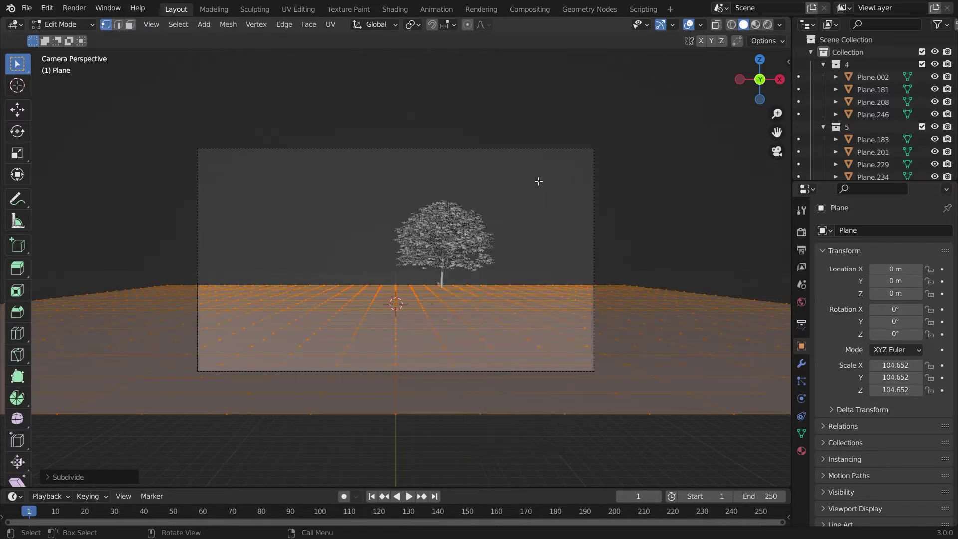
right_click(538, 180)
left_click(538, 180)
right_click(538, 181)
left_click(537, 180)
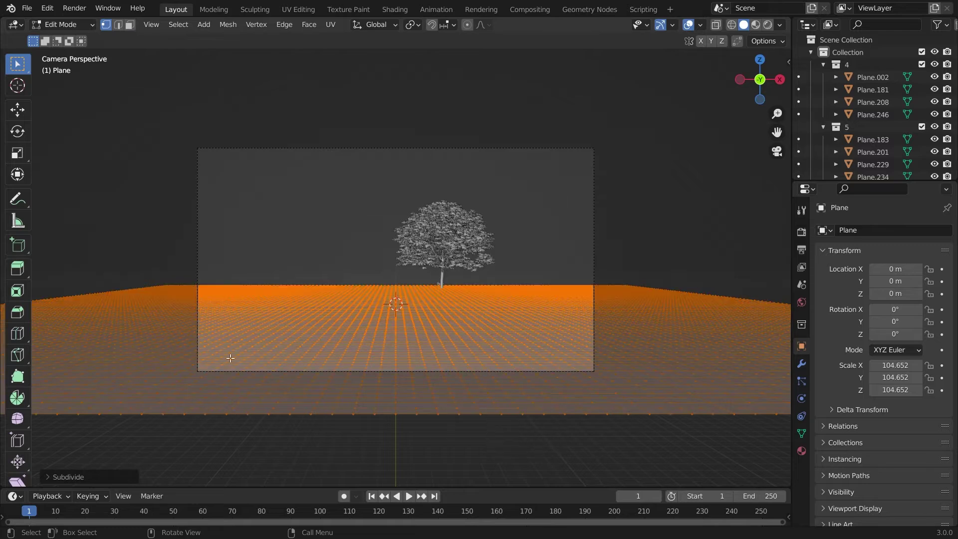
Raise the first gentle bumps in the ground with proportional falloff.
left_click(255, 304)
key("a")
left_click(256, 304)
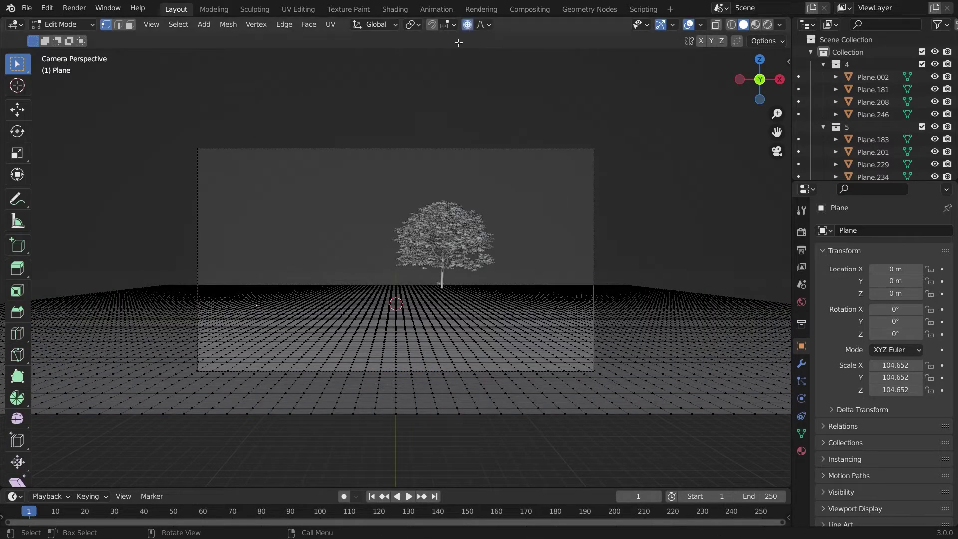
key("g")
scroll(328, 337, "down", 14)
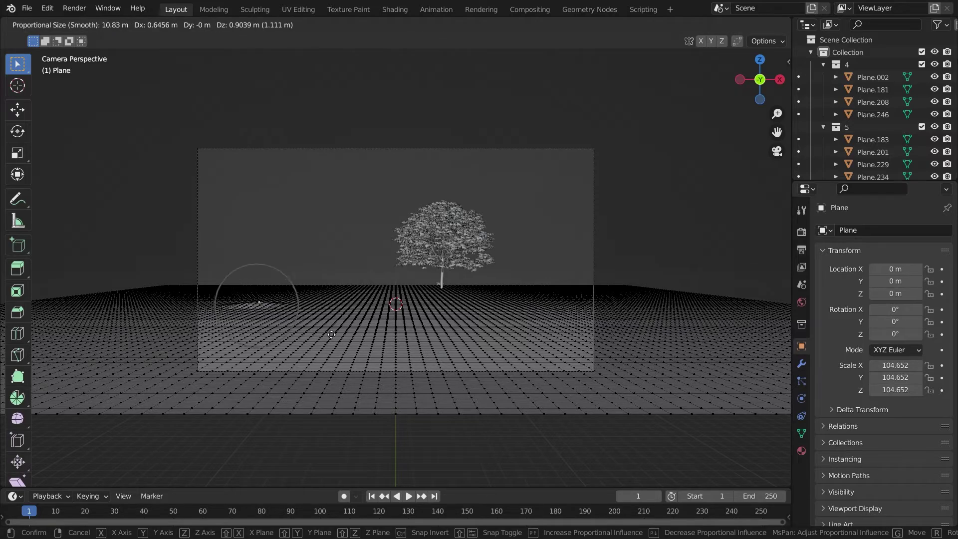
left_click(381, 339)
key("g")
left_click(507, 306)
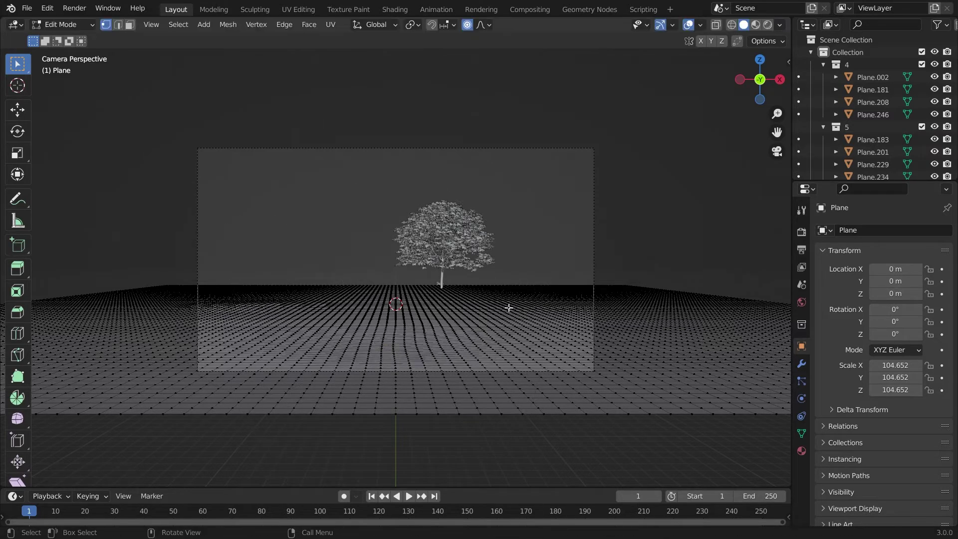
key("g")
left_click(506, 306)
key("g")
left_click(396, 294)
Add more soft bumps across the ground, then leave Edit Mode.
key("g")
left_click(397, 291)
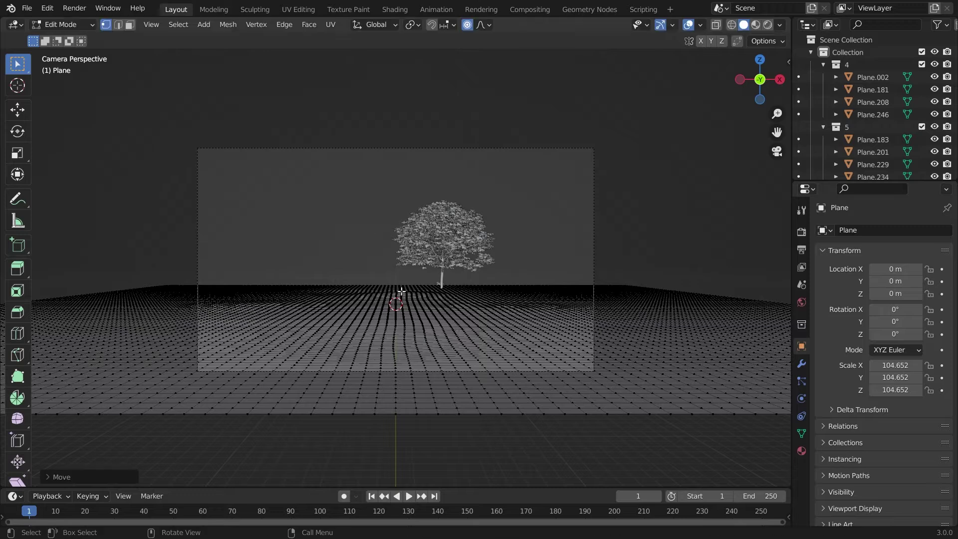
key("g")
left_click(621, 366)
key("g")
left_click(618, 369)
key("g")
left_click(241, 366)
key("g")
left_click(249, 363)
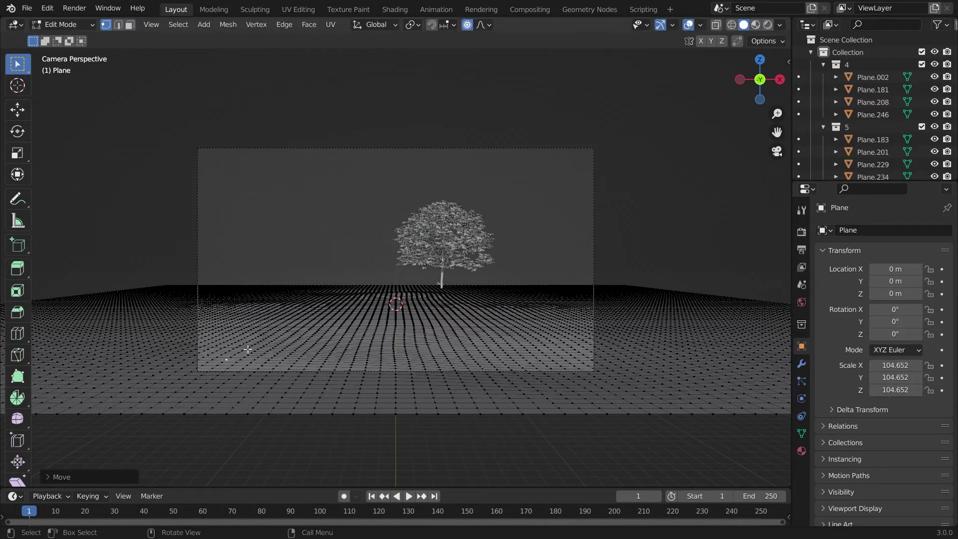
key("Tab")
In Sculpting, draw ridges and shape the ground with a 194 px Grab brush.
left_click(261, 10)
key("KP_0")
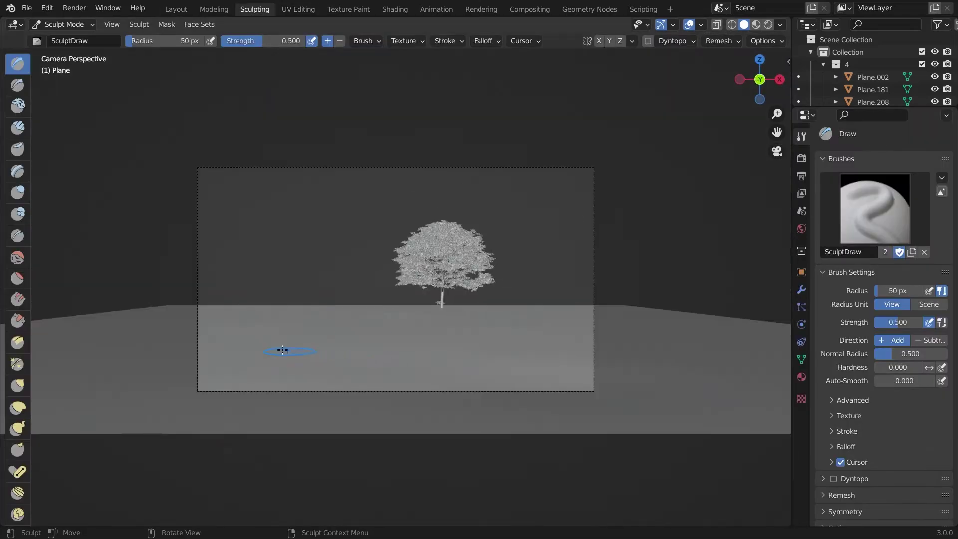
mouse_move(268, 355)
left_mouse_down()
mouse_move(240, 366)
mouse_move(260, 382)
mouse_move(565, 380)
mouse_move(518, 356)
mouse_move(266, 345)
left_mouse_up()
key("g")
key("f")
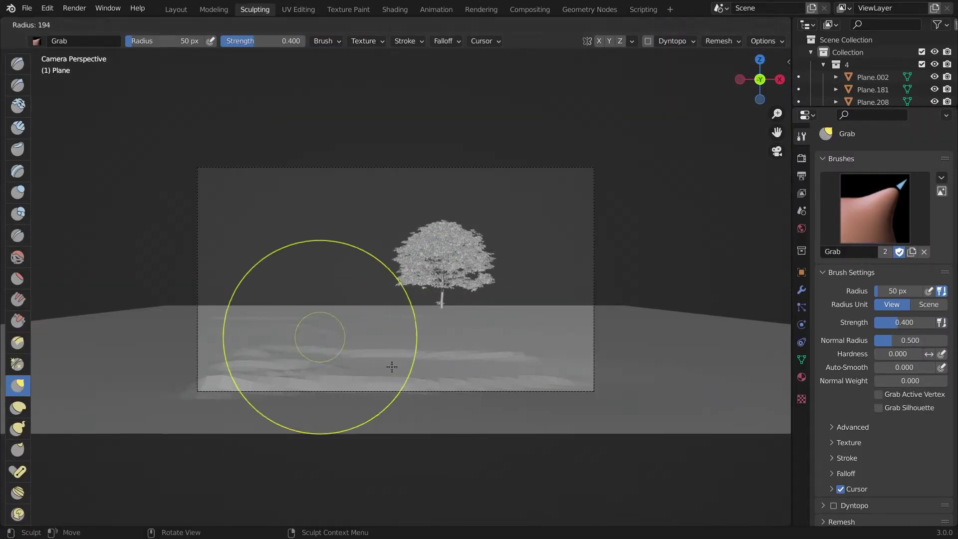
left_click(310, 385)
mouse_move(310, 385)
left_mouse_down()
mouse_move(265, 354)
mouse_move(321, 358)
left_mouse_up()
left_click_drag(390, 352, 567, 380)
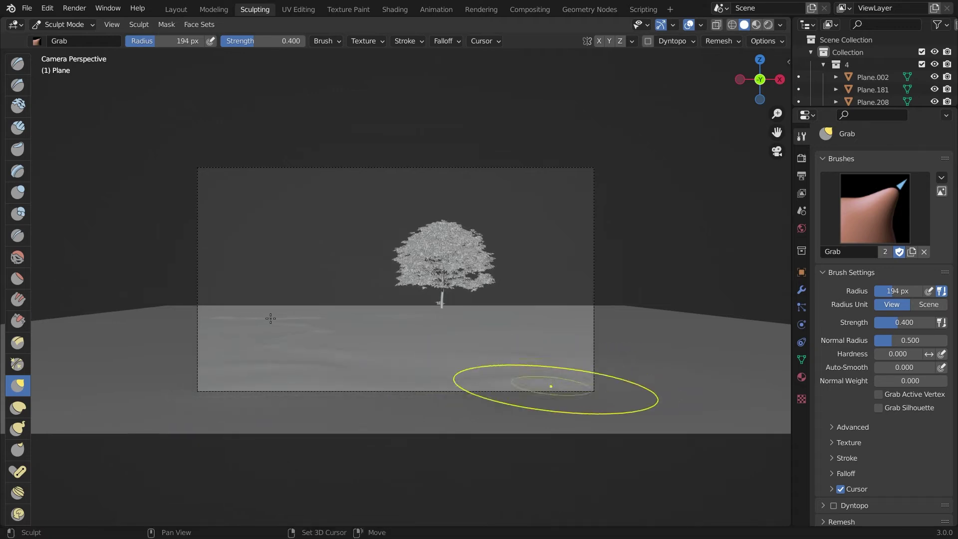
mouse_move(402, 320)
left_mouse_down()
mouse_move(375, 326)
mouse_move(529, 337)
left_mouse_up()
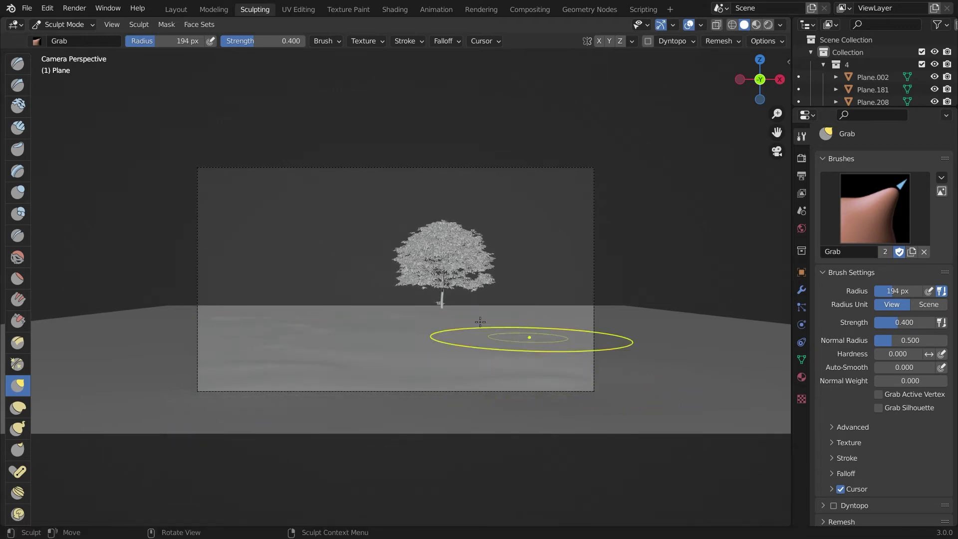
left_click_drag(451, 310, 429, 302)
Back in Layout, select the whole plane mesh and UV Unwrap it.
left_click(178, 10)
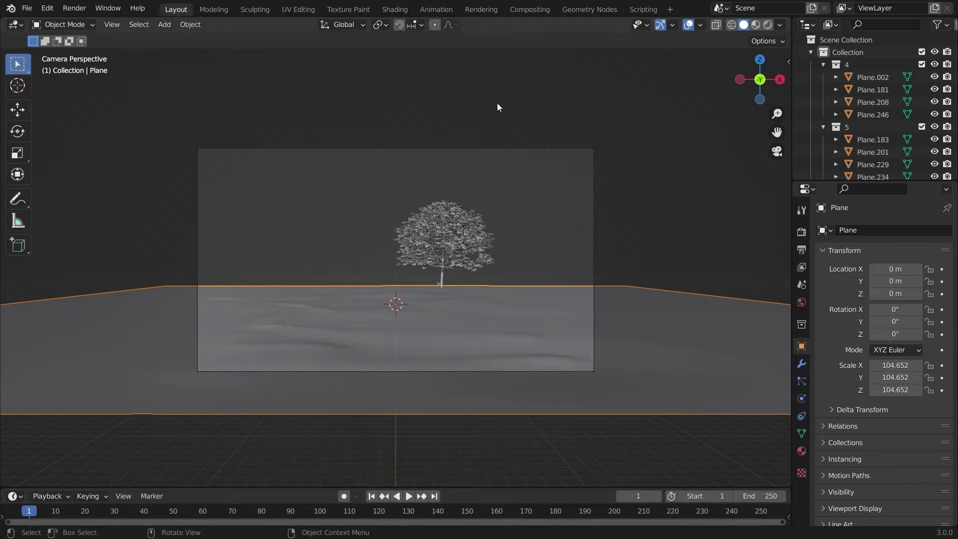
key("Tab")
key("a")
key("u")
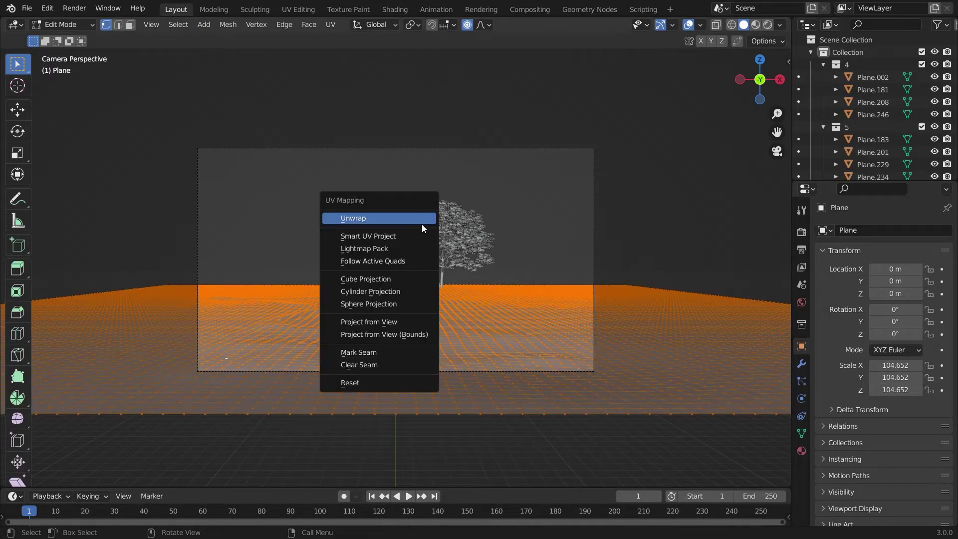
left_click(421, 222)
key("Tab")
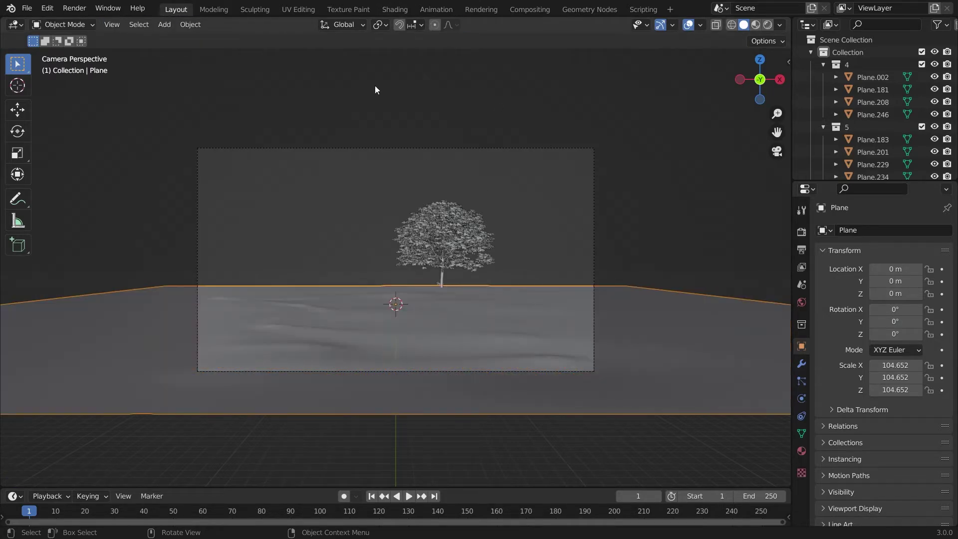
In the Shading workspace, set the render engine to Cycles.
left_click(394, 9)
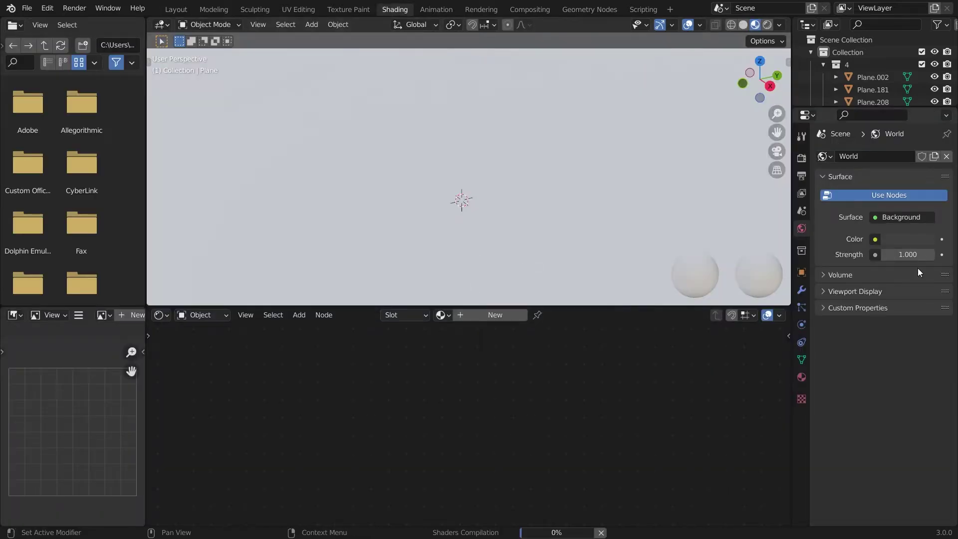
left_click(801, 159)
left_click(878, 158)
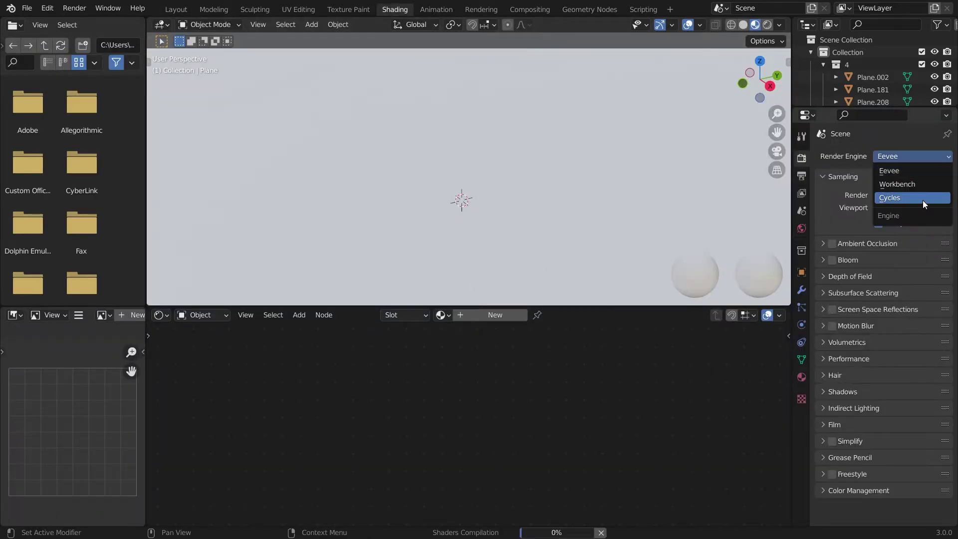
left_click(922, 199)
left_click_drag(509, 174, 511, 168, "alt")
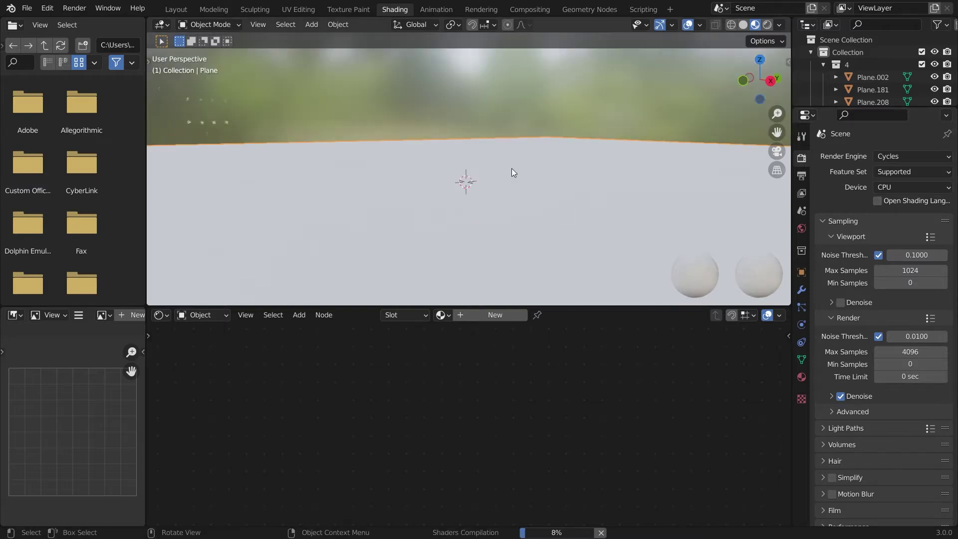
key("KP_0")
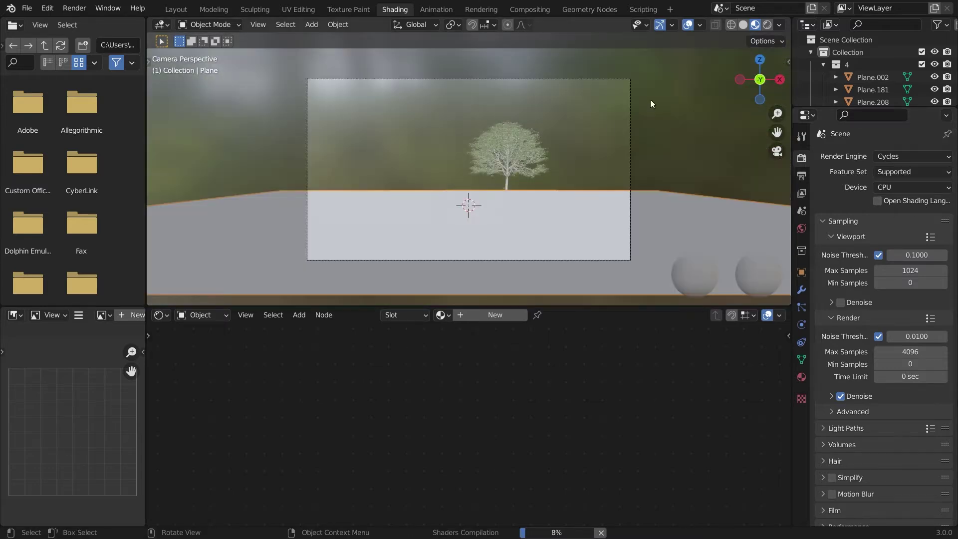
Create Material.006 for the ground plane and select its Principled BSDF node.
left_click(489, 315)
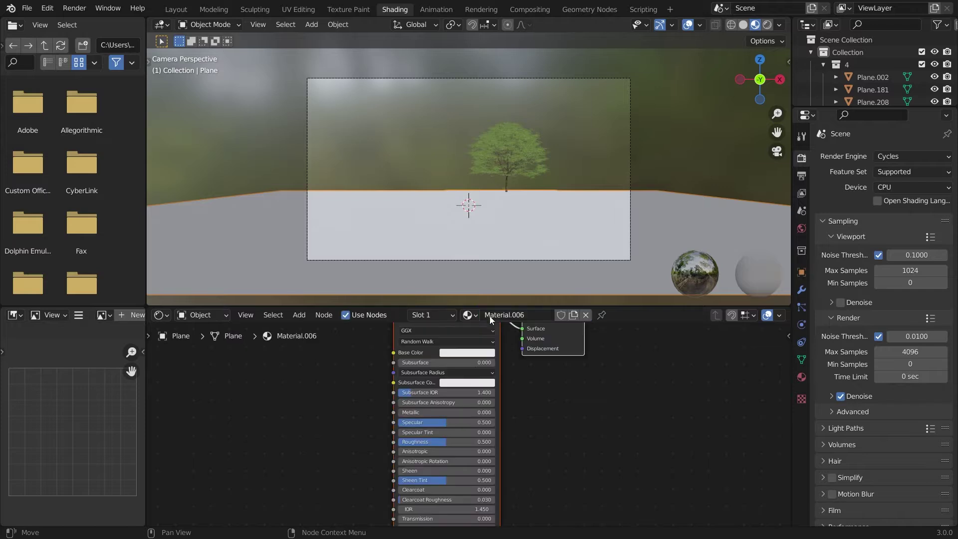
middle_click_drag(256, 370, 395, 442)
left_click(555, 389)
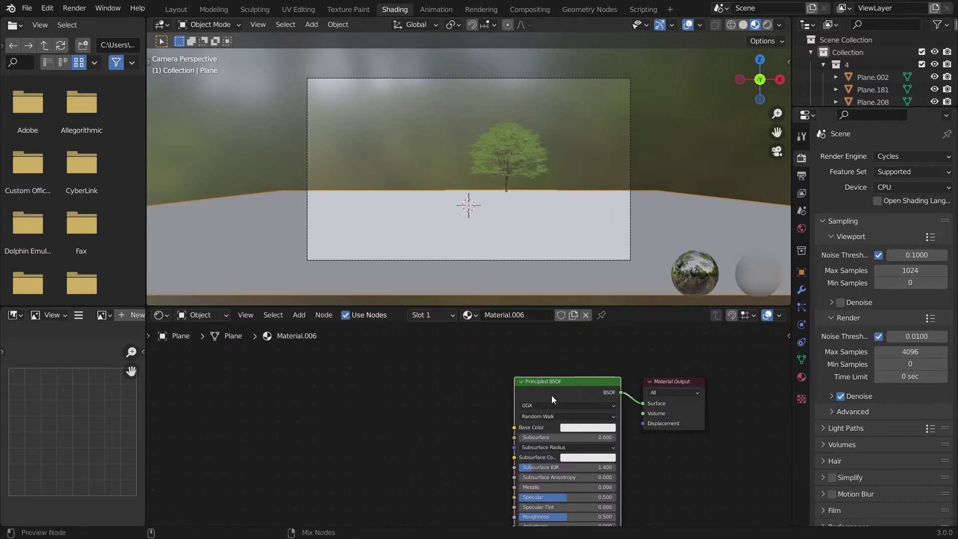
key("ctrl+shift+t")
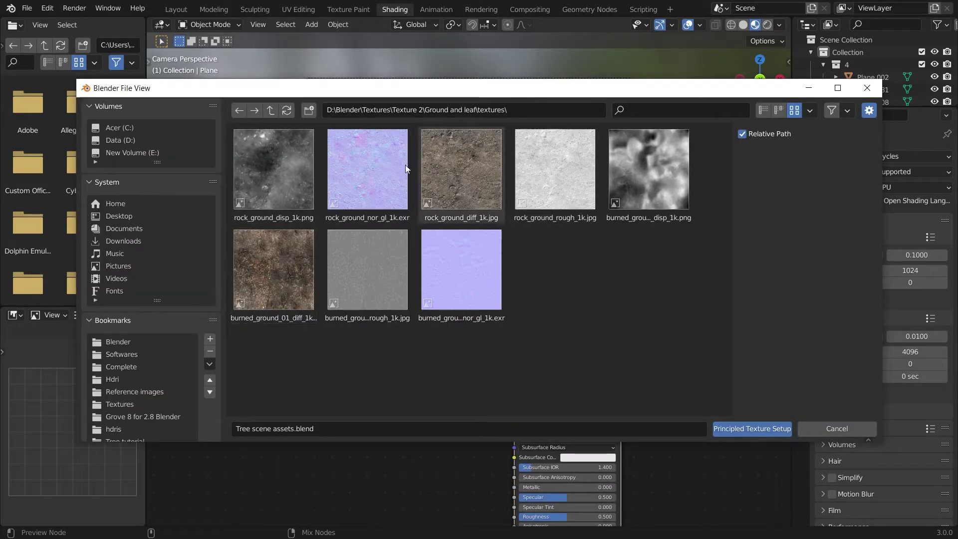
Connect the four rock_ground maps to the Principled BSDF, leaving displacement unplugged.
left_click(255, 160)
left_click(555, 165, "shift")
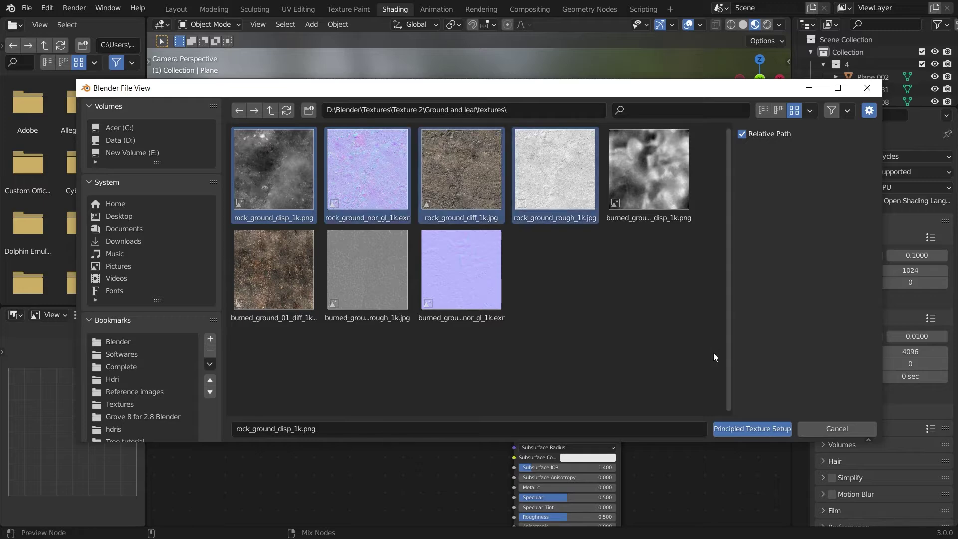
left_click(747, 429)
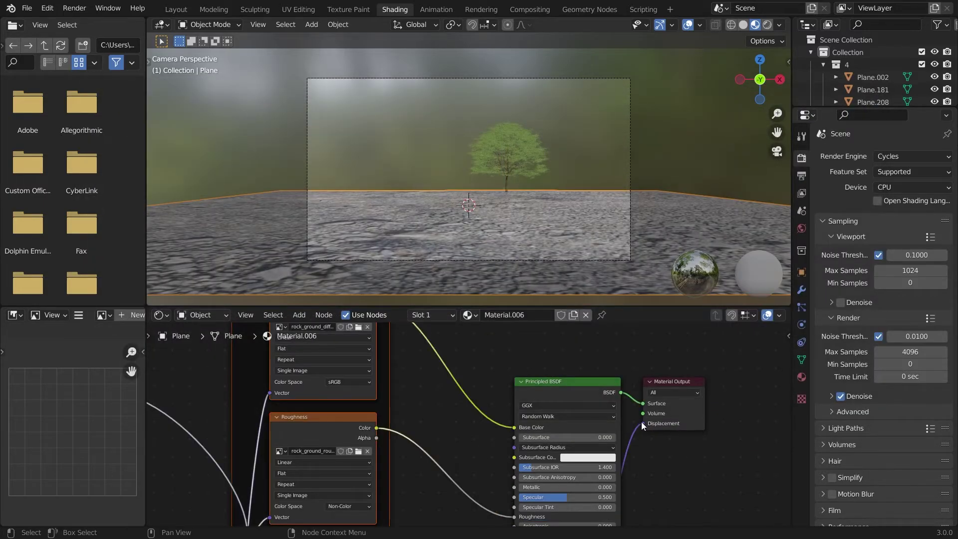
left_click_drag(641, 421, 654, 472)
middle_click_drag(441, 210, 357, 211)
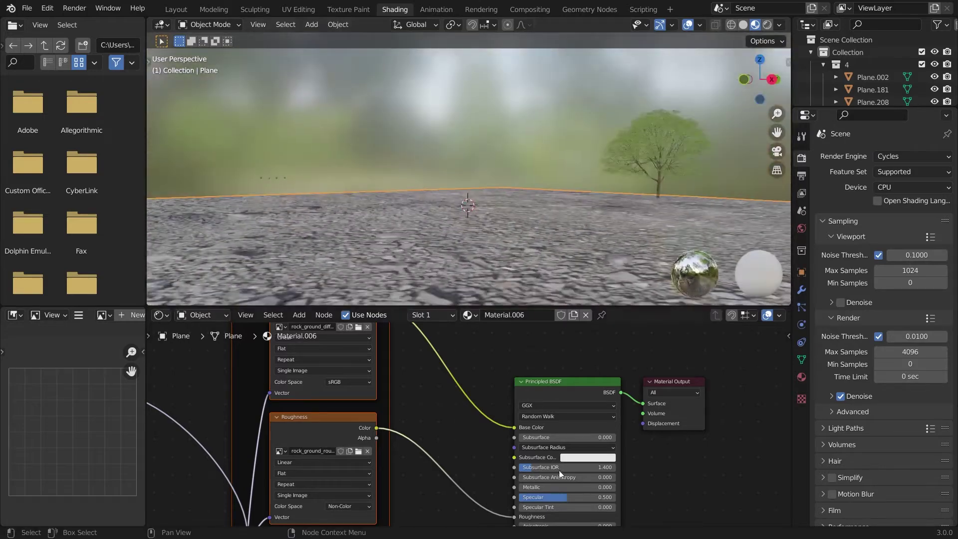
Look up the Node Wrangler add-on in Preferences.
left_click(36, 10)
left_click(96, 191)
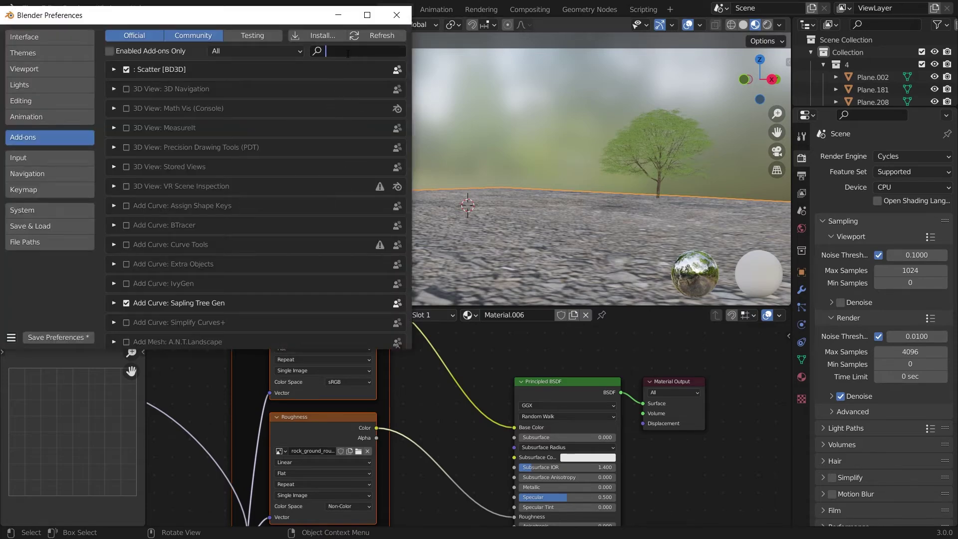
type("node")
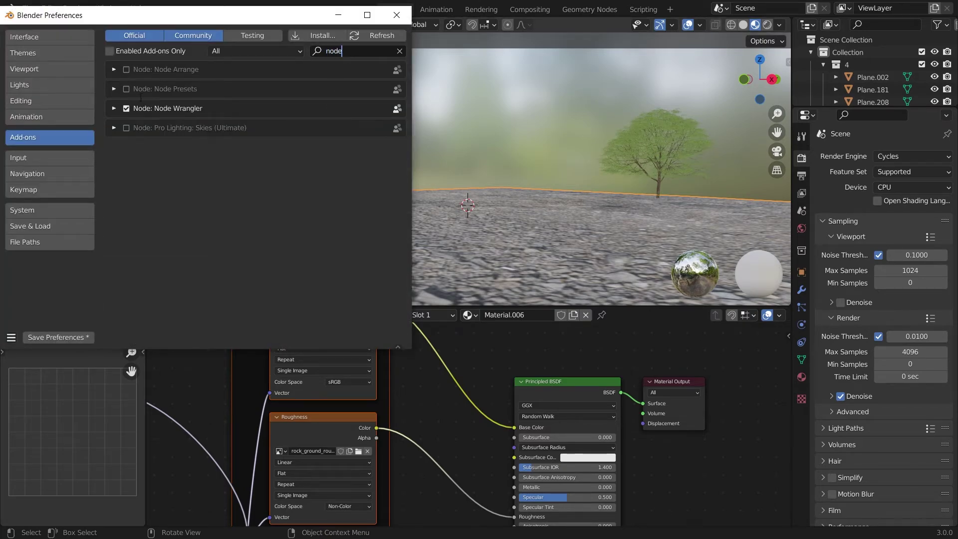
left_click(396, 17)
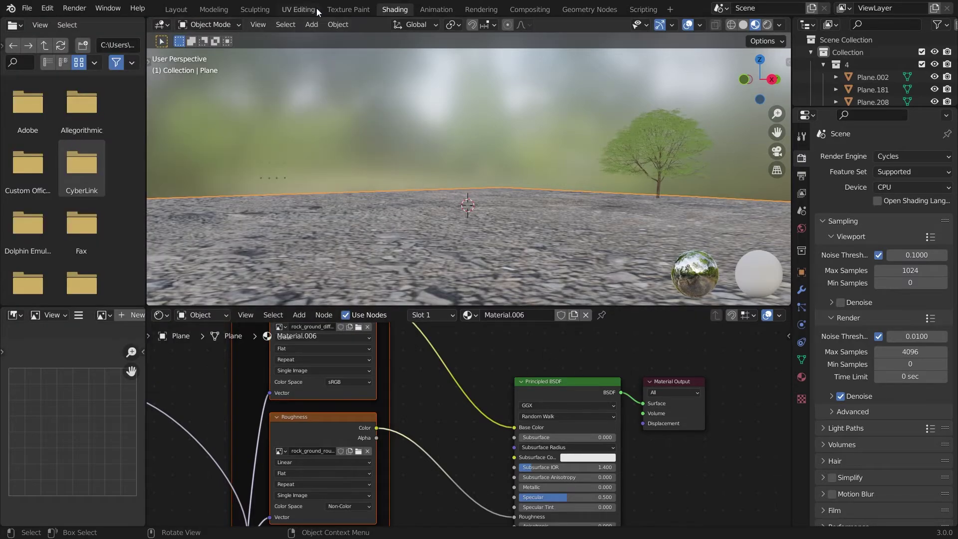
left_click(299, 9)
Scale up the plane's UVs so the rock texture tiles finely, previewing the material.
key("a")
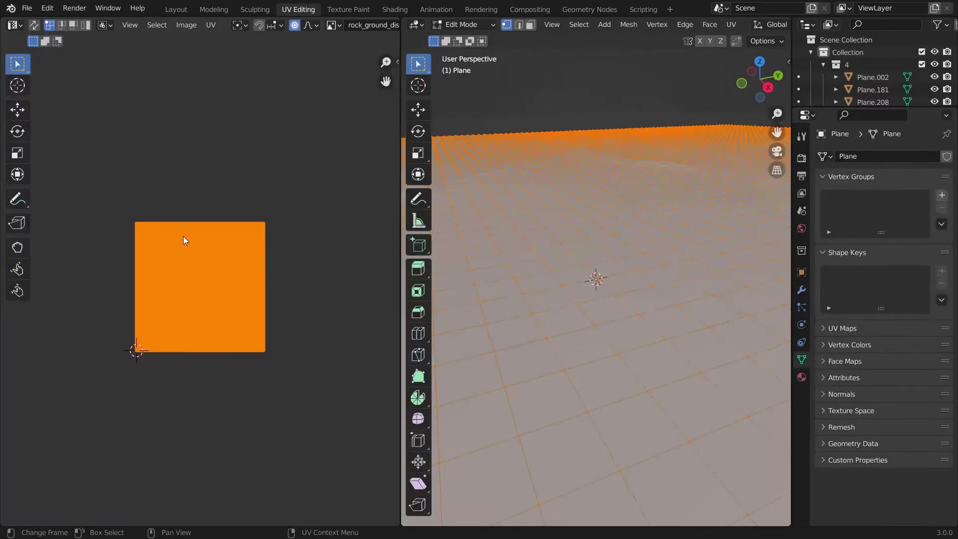
key("s")
left_click(11, 308)
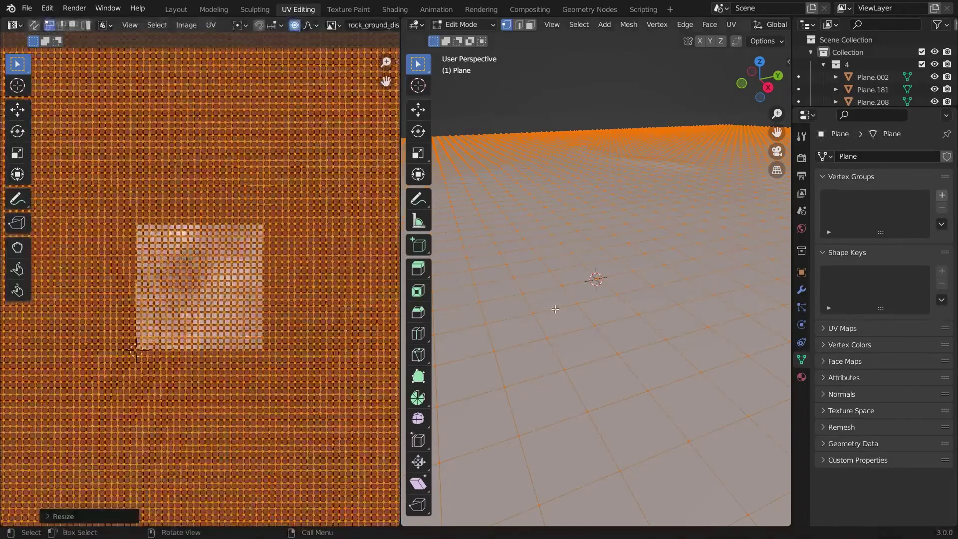
key("z")
left_click(567, 369)
key("s")
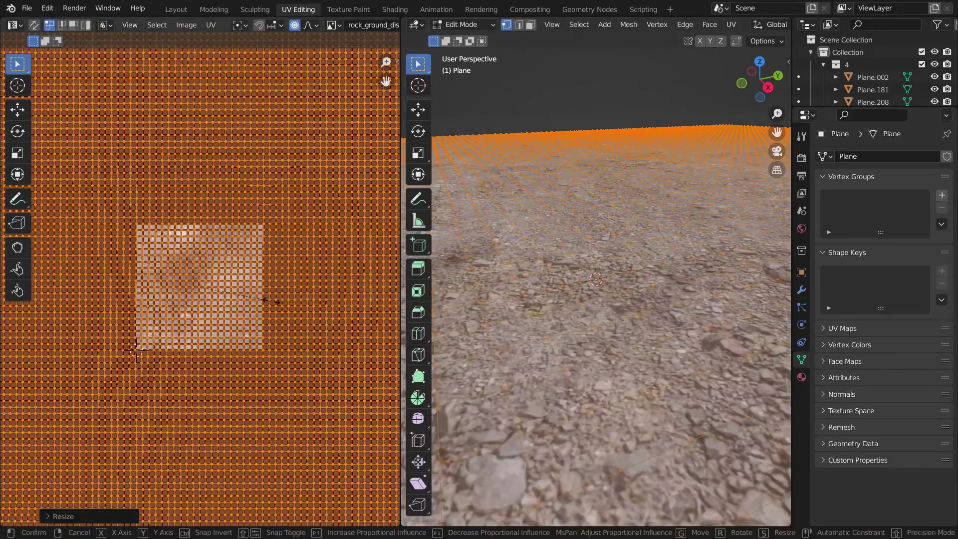
left_click(516, 335)
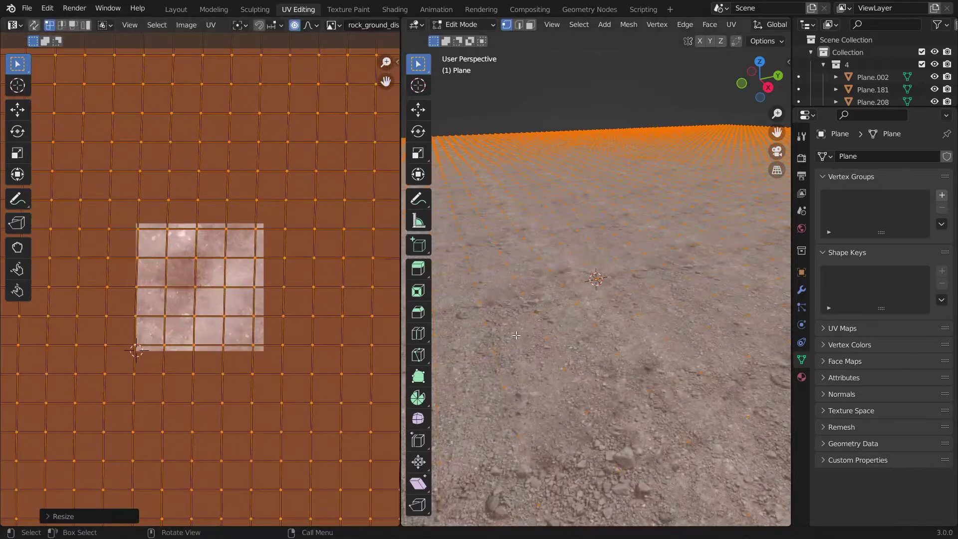
Exit Edit Mode, view the scene through the camera, and return to Layout.
key("KP_0")
key("Tab")
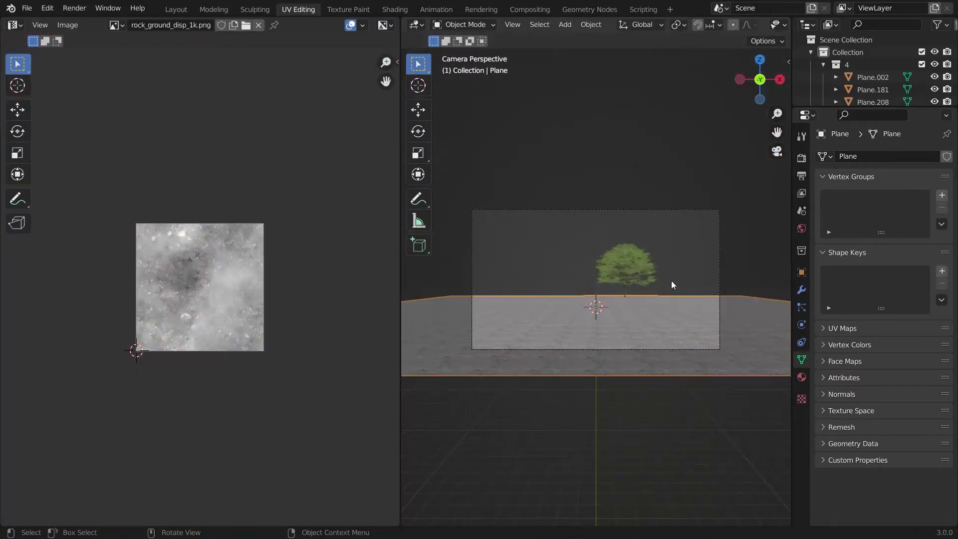
scroll(671, 280, "up", 6)
key("KP_0")
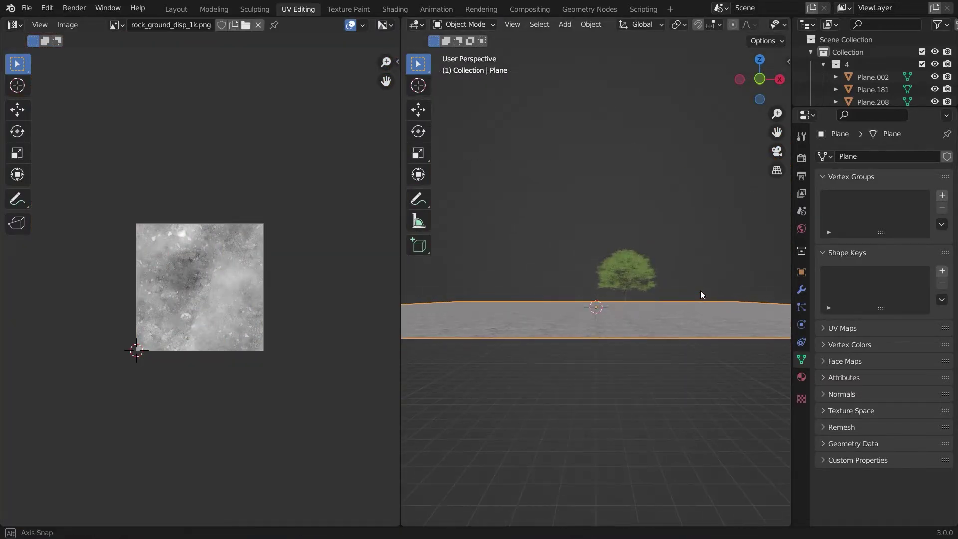
scroll(699, 290, "up", 3)
mouse_move(699, 290)
middle_mouse_down()
mouse_move(684, 310)
mouse_move(686, 298)
middle_mouse_up()
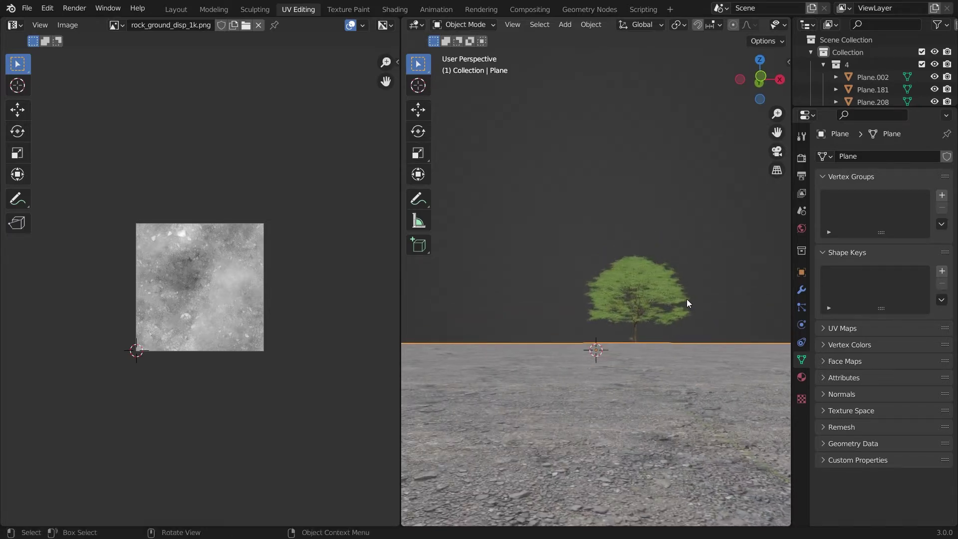
key("KP_0")
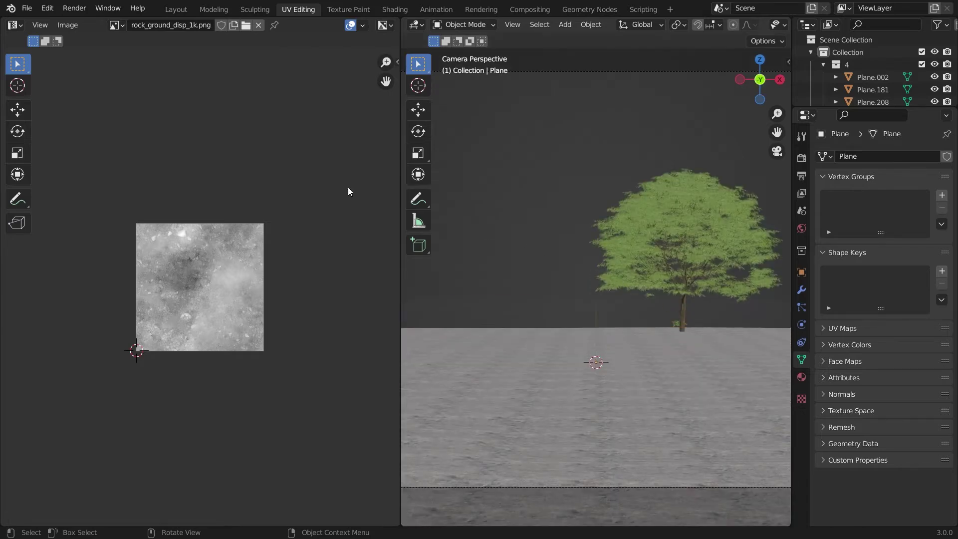
left_click(176, 9)
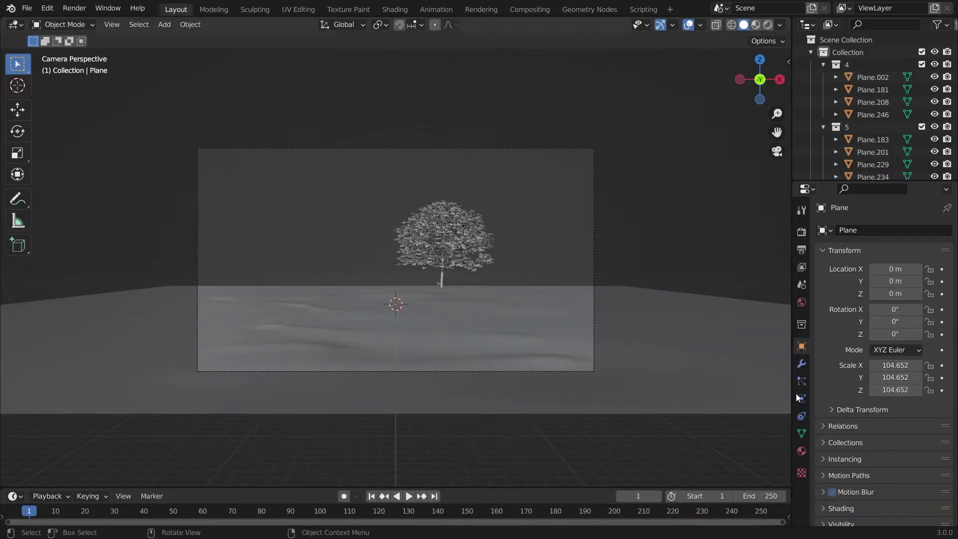
Shade the ground plane smooth from its right-click menu.
left_click(65, 24)
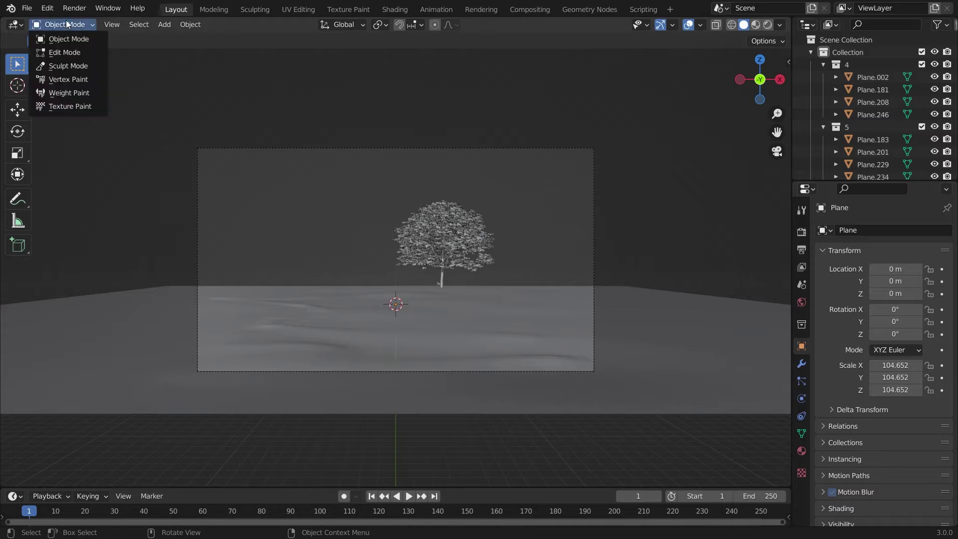
left_click(369, 355)
right_click(331, 213)
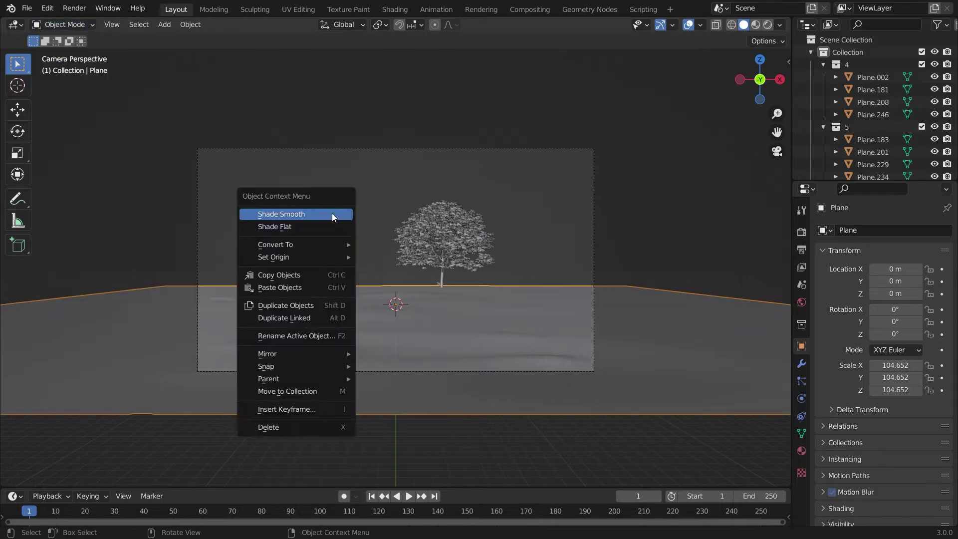
left_click(331, 214)
Enter Weight Paint mode and paint weight across the ground plane from top view.
left_click(86, 23)
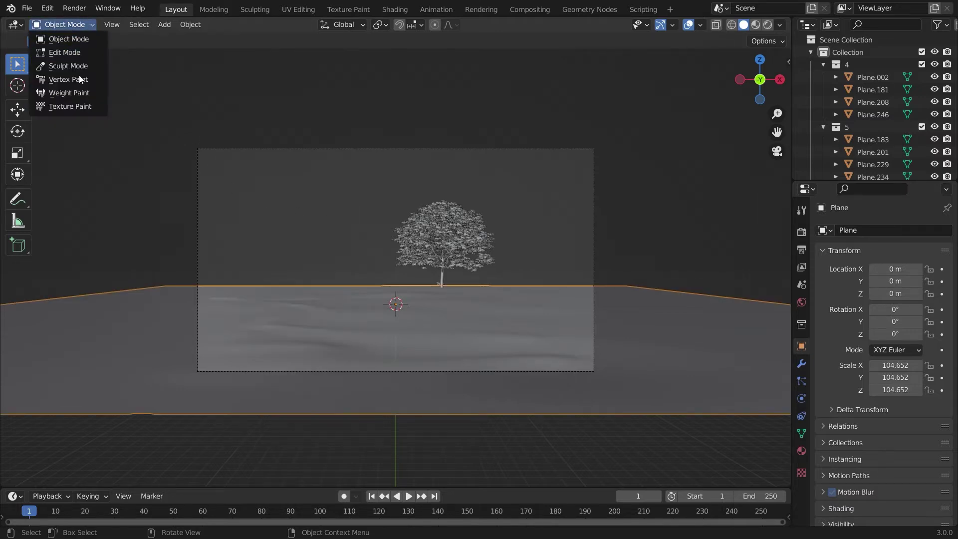
left_click(83, 93)
mouse_move(194, 292)
left_mouse_down()
mouse_move(491, 297)
mouse_move(353, 309)
mouse_move(181, 278)
mouse_move(188, 310)
mouse_move(240, 374)
mouse_move(222, 342)
mouse_move(224, 299)
left_mouse_up()
mouse_move(224, 299)
middle_mouse_down()
mouse_move(344, 419)
mouse_move(274, 389)
middle_mouse_up()
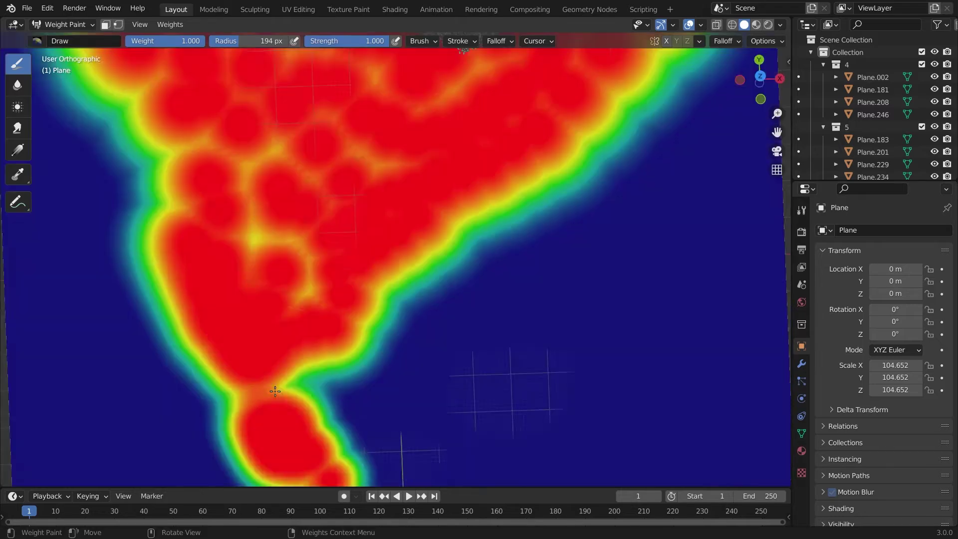
key("KP_7")
scroll(275, 390, "down", 1)
scroll(299, 404, "up", 2)
mouse_move(314, 410)
left_mouse_down()
mouse_move(380, 406)
mouse_move(378, 351)
left_mouse_up()
Paint more weight along the plane's right side and upper-left edge, checking through the camera.
middle_click_drag(406, 85, 406, 164)
key("KP_0")
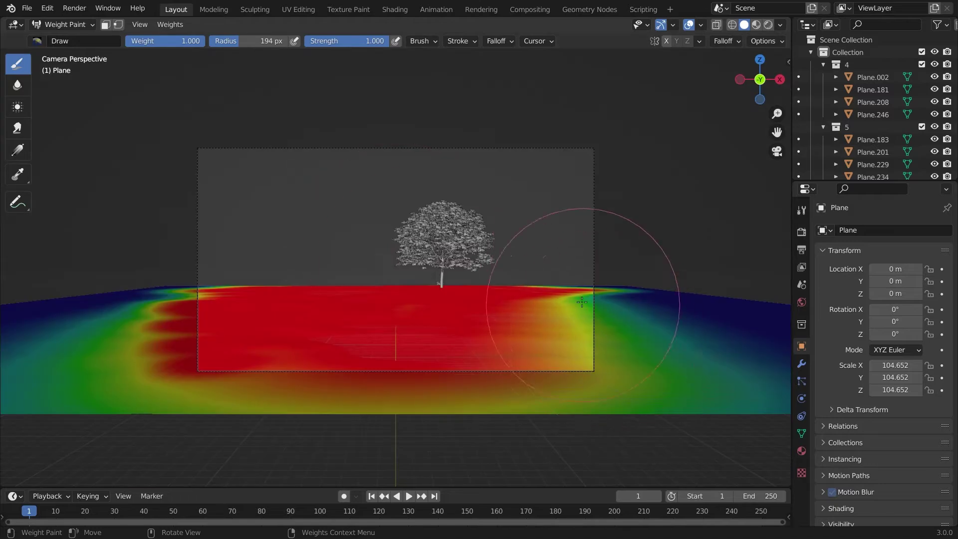
key("KP_7")
left_click_drag(523, 86, 406, 449)
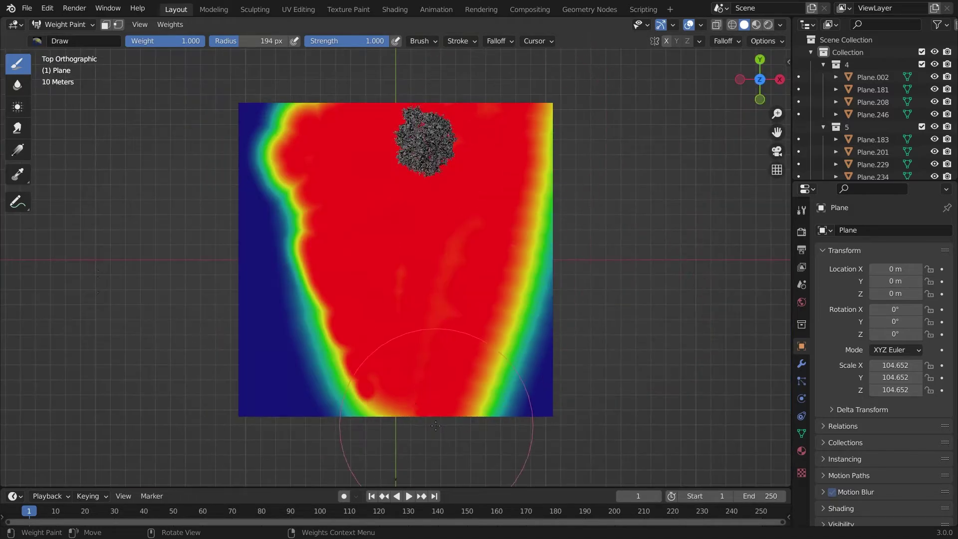
left_click_drag(347, 188, 438, 169)
key("KP_0")
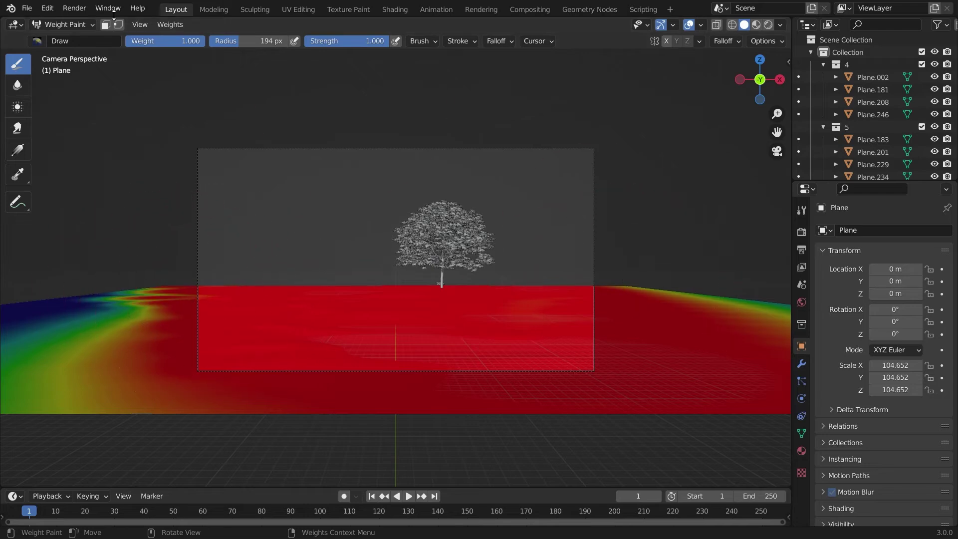
Switch the brush to Subtract and remove weight from the plane's right side.
left_click(38, 41)
left_click(354, 80)
mouse_move(618, 280)
left_mouse_down()
mouse_move(752, 406)
mouse_move(775, 296)
left_mouse_up()
middle_click_drag(776, 296, 684, 374)
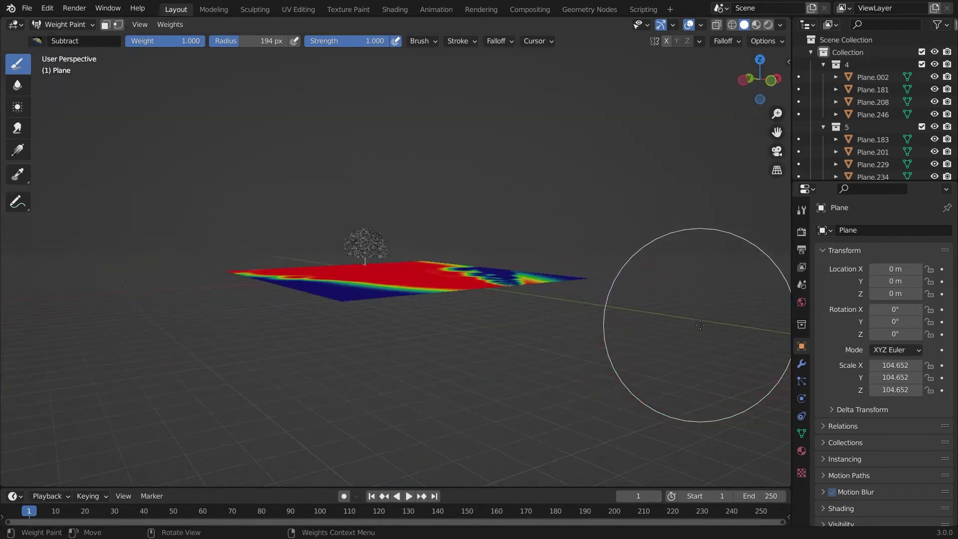
key("KP_7")
mouse_move(546, 331)
left_mouse_down()
mouse_move(488, 321)
mouse_move(487, 342)
mouse_move(522, 244)
left_mouse_up()
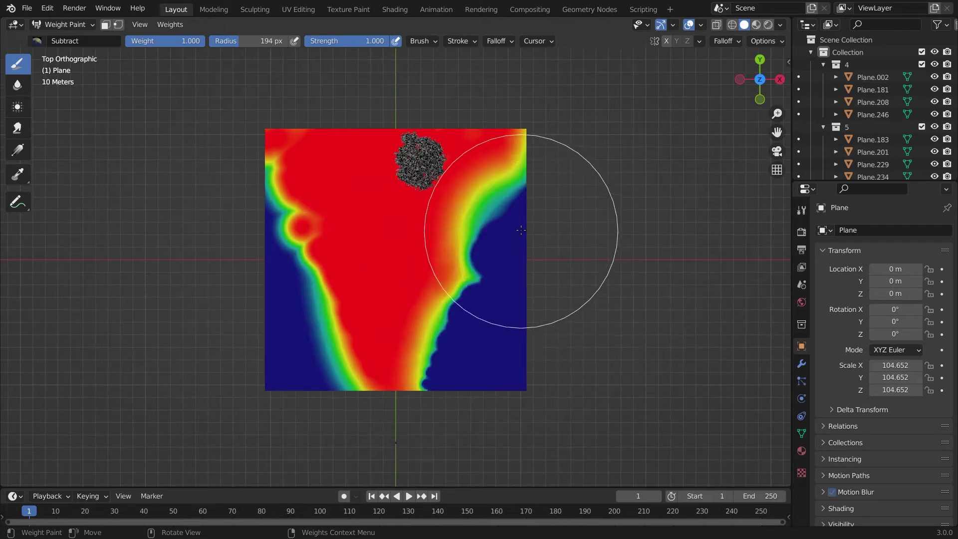
key("KP_0")
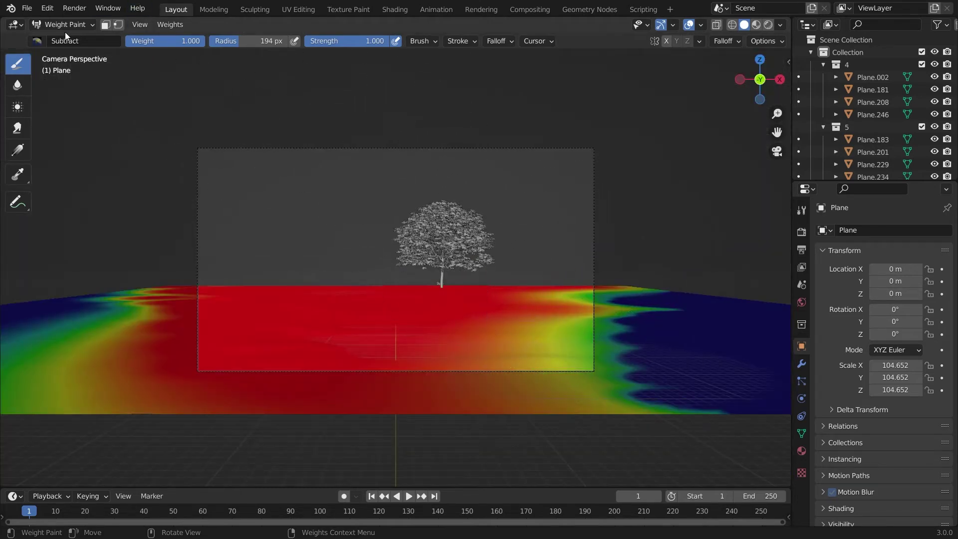
Switch the brush back to Add and restore some weight on the plane's right side.
left_click(37, 41)
left_click(55, 75)
mouse_move(613, 280)
left_mouse_down()
mouse_move(569, 283)
mouse_move(517, 381)
mouse_move(641, 281)
mouse_move(549, 288)
left_mouse_up()
left_click(63, 25)
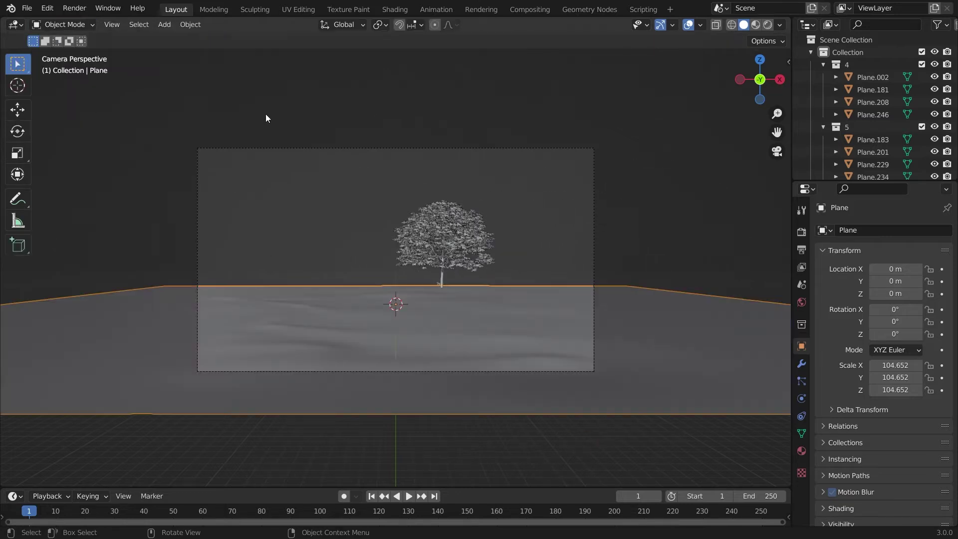
Add a Hair particle system to the ground plane with Advanced settings enabled.
left_click(801, 381)
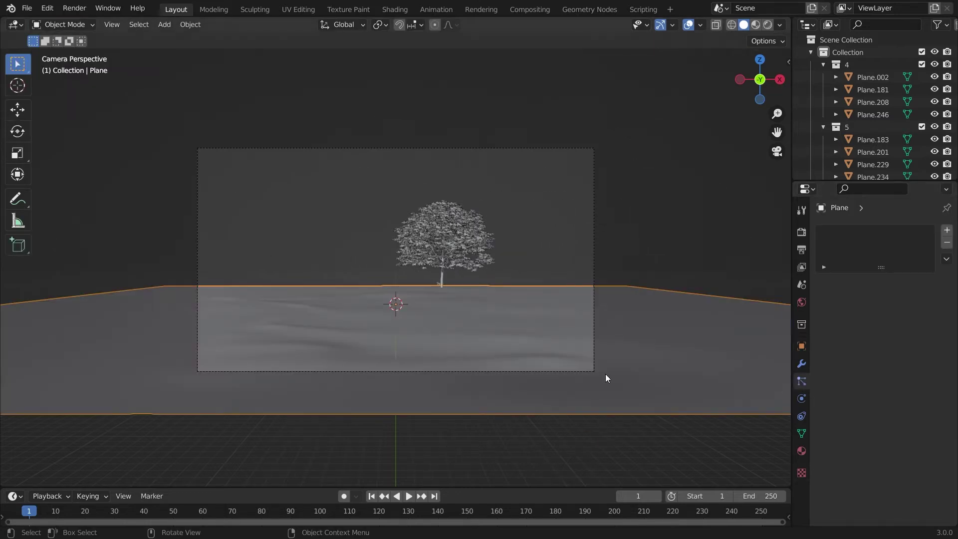
left_click(946, 230)
left_click(928, 299)
left_click(899, 314)
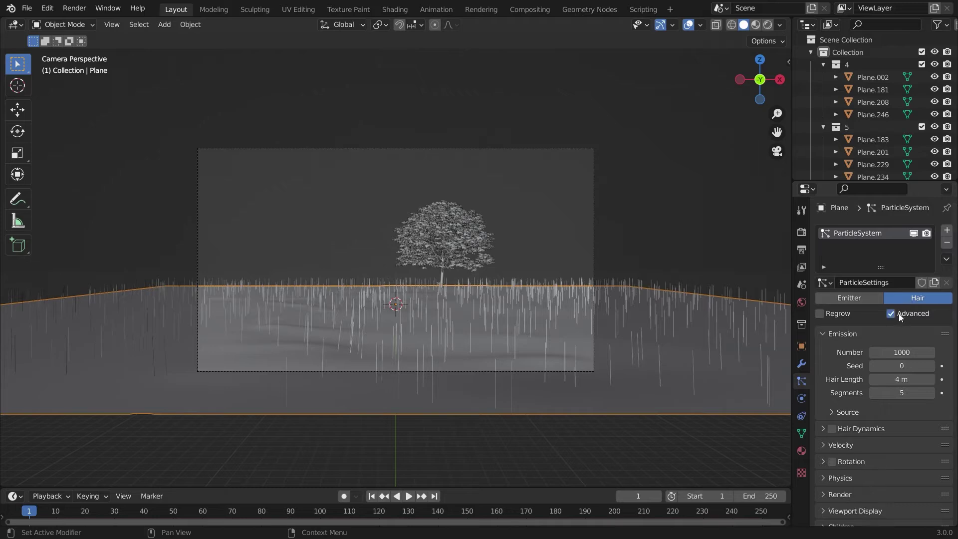
Enable particle Rotation with Global Z orientation.
scroll(893, 319, "down", 4)
left_click(831, 390)
left_click(820, 390)
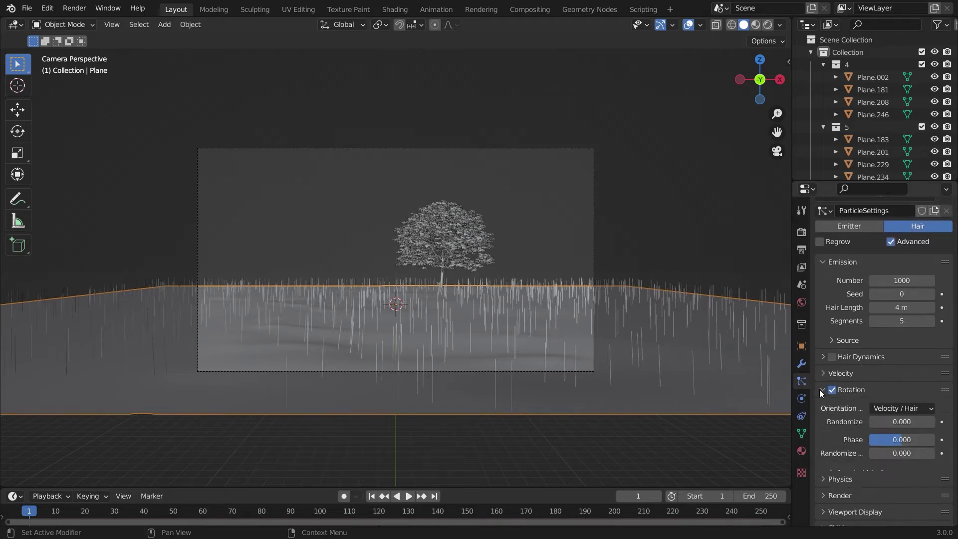
left_click(908, 408)
left_click(922, 313)
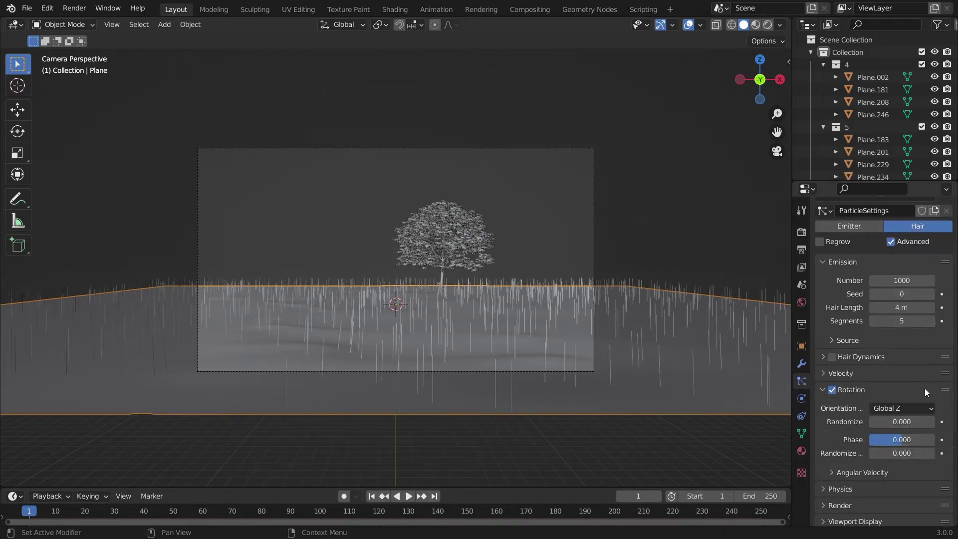
Render the particles as Collection 5 and raise their scale to 0.240.
scroll(924, 388, "down", 6)
left_click(843, 399)
left_click(902, 416)
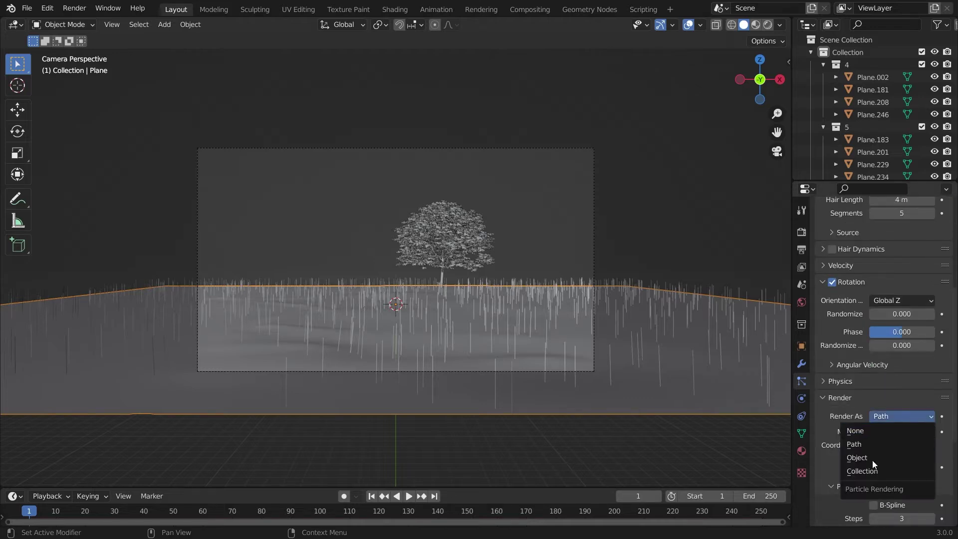
left_click(870, 471)
left_click(903, 506)
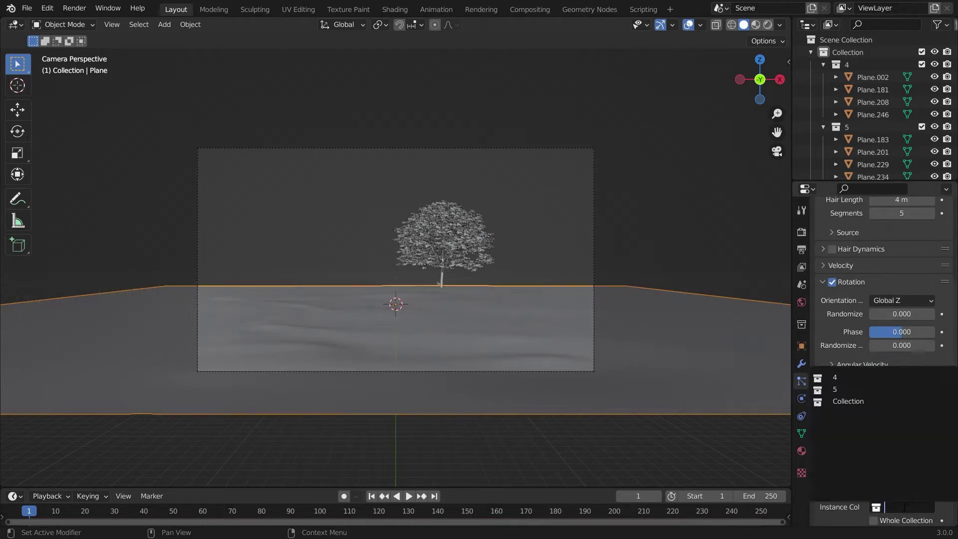
left_click(854, 389)
scroll(854, 389, "down", 8)
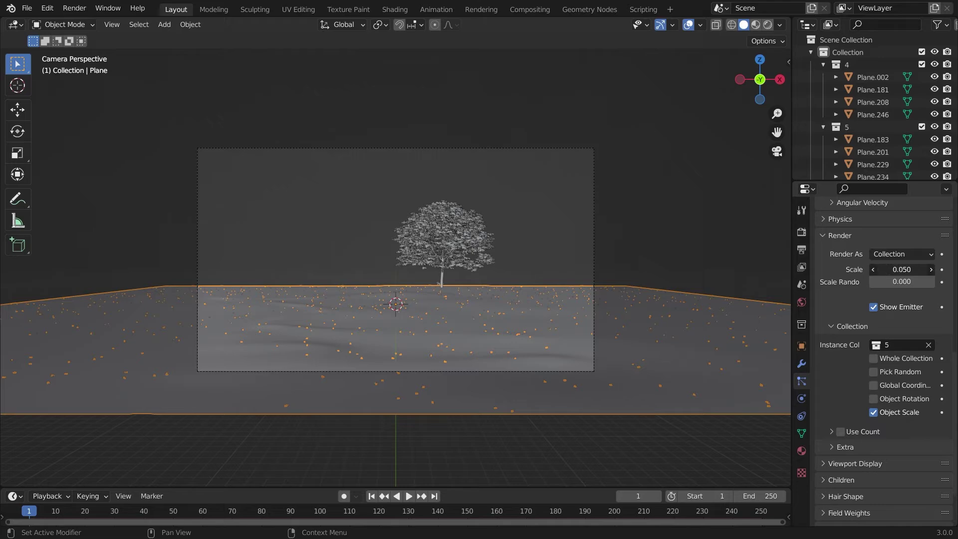
mouse_move(901, 269)
left_mouse_down()
mouse_move(915, 269)
mouse_move(905, 269)
left_mouse_up()
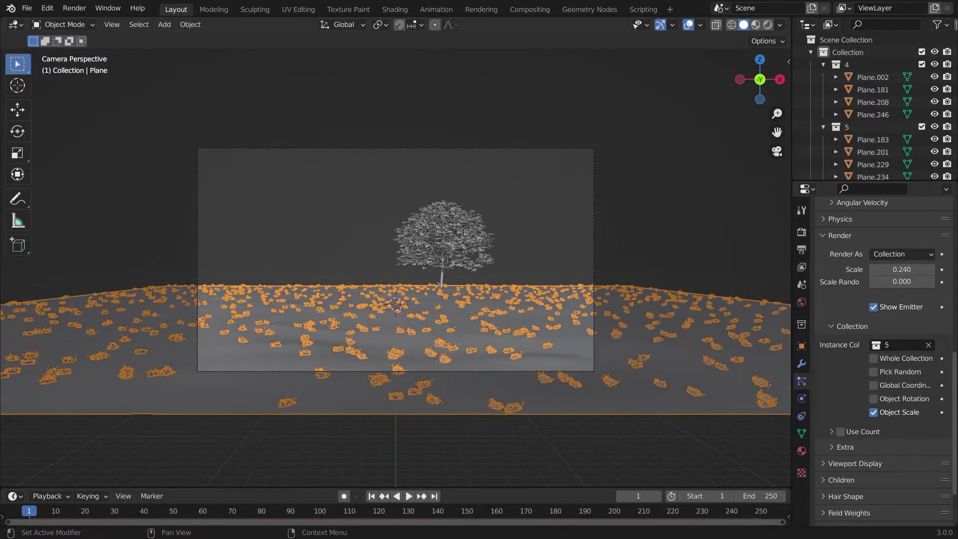
Pick random collection objects using their own rotation, and add Interpolated child particles.
left_click(872, 372)
left_click(873, 399)
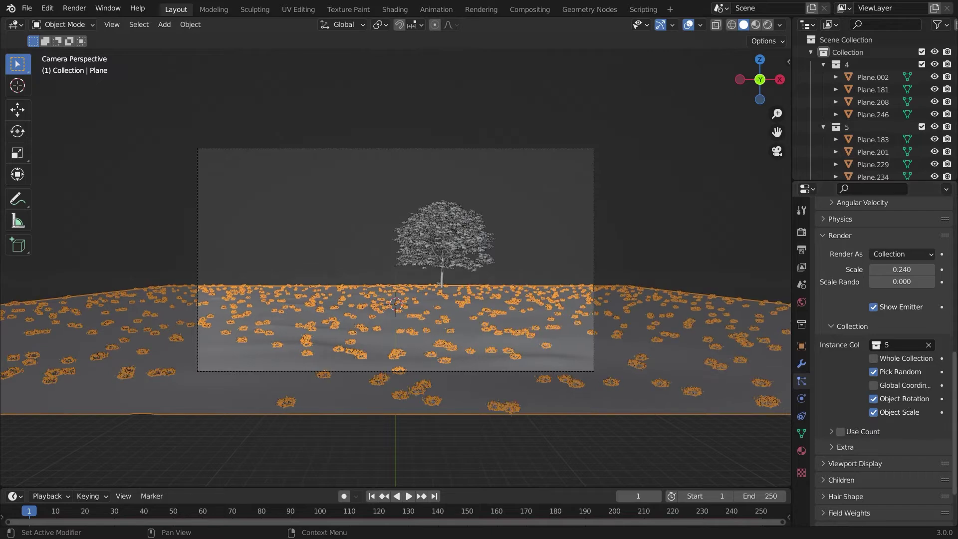
scroll(906, 401, "up", 4)
scroll(848, 409, "down", 7)
left_click(837, 418)
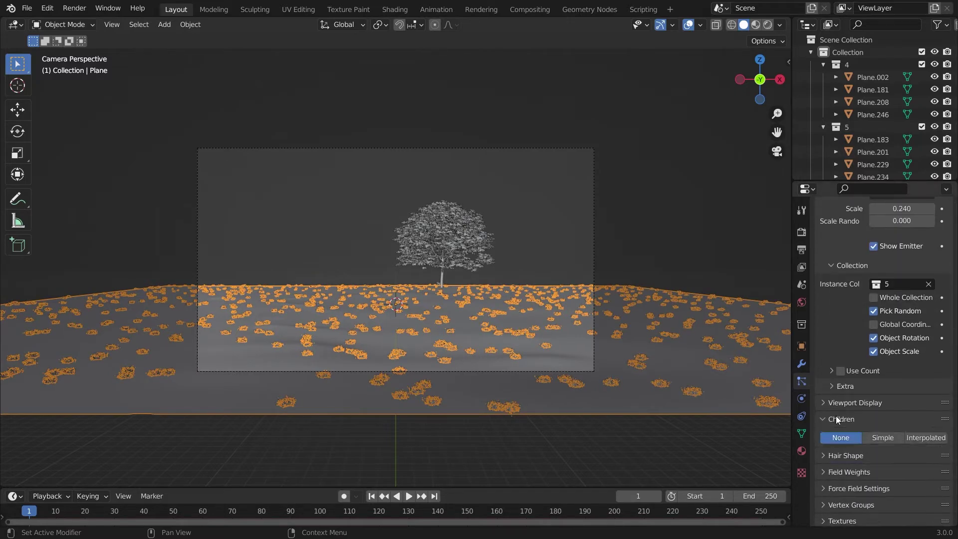
left_click(918, 437)
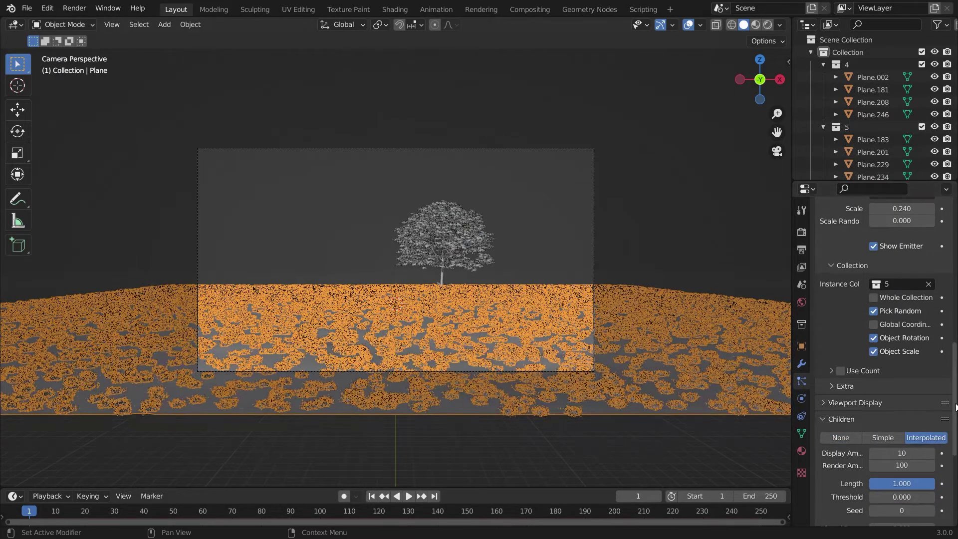
scroll(869, 453, "down", 8)
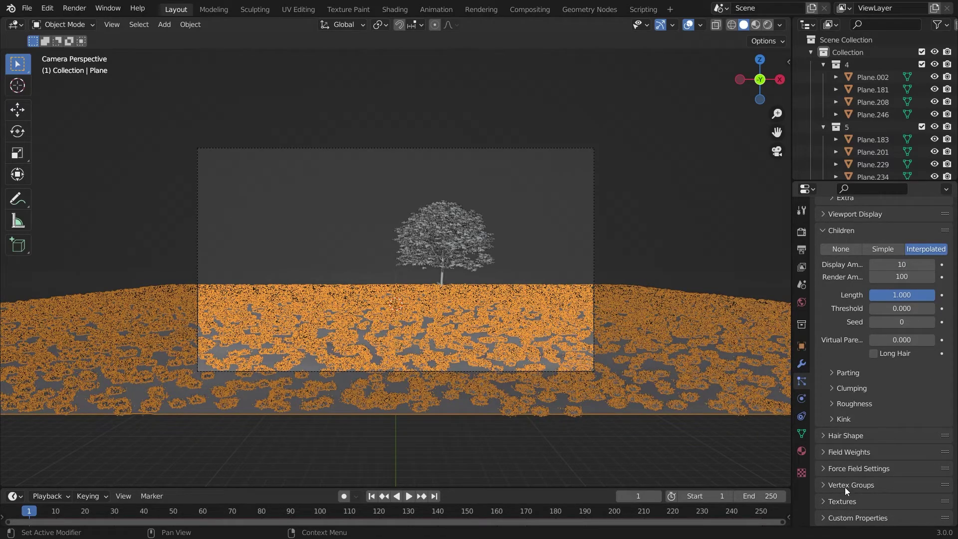
Set the particle Density vertex group to 'Group'.
left_click(850, 485)
left_click(892, 503)
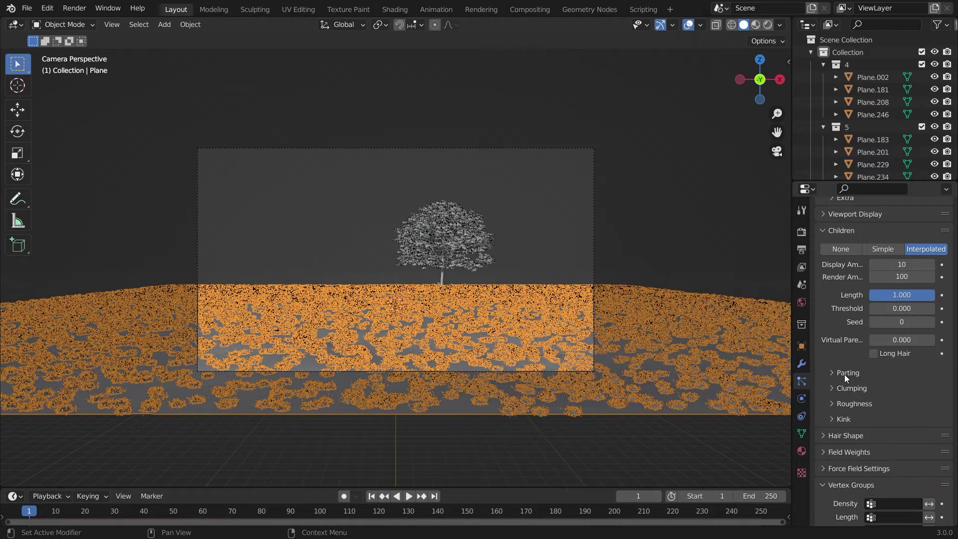
left_click(847, 372)
left_click(887, 500)
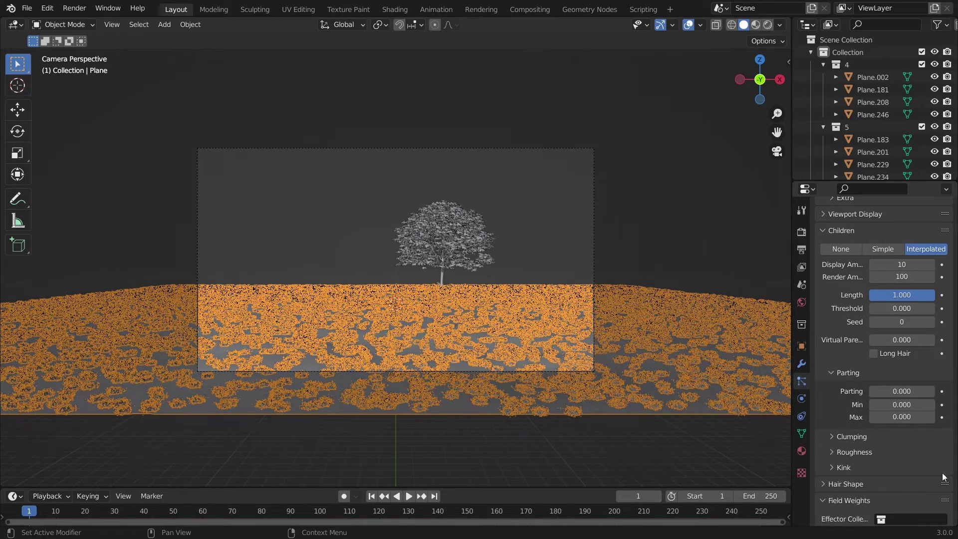
scroll(854, 349, "down", 8)
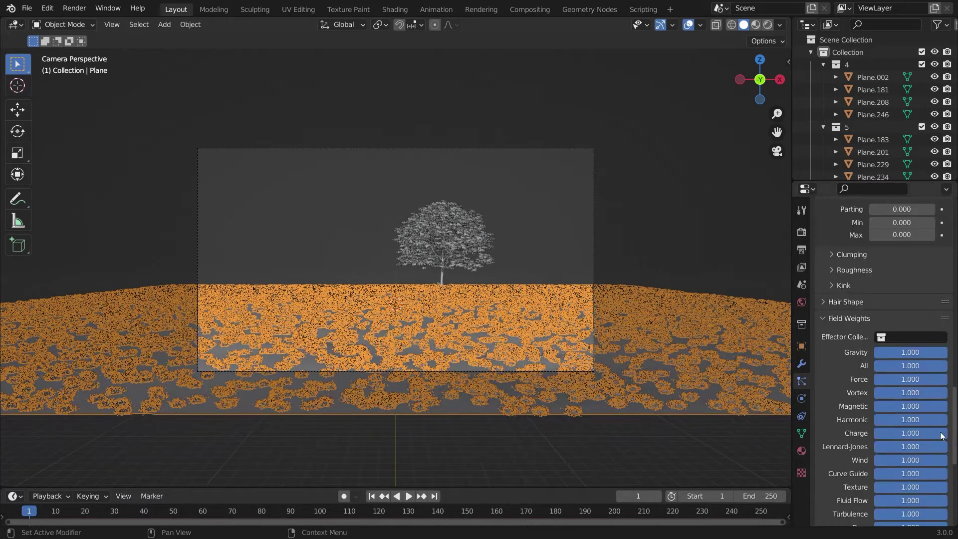
left_click(854, 323)
left_click(893, 387)
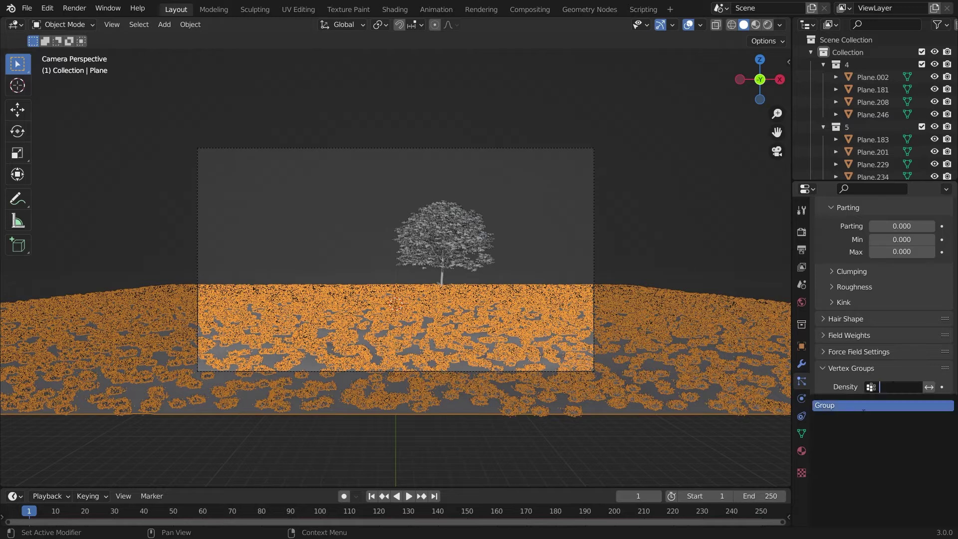
left_click(870, 405)
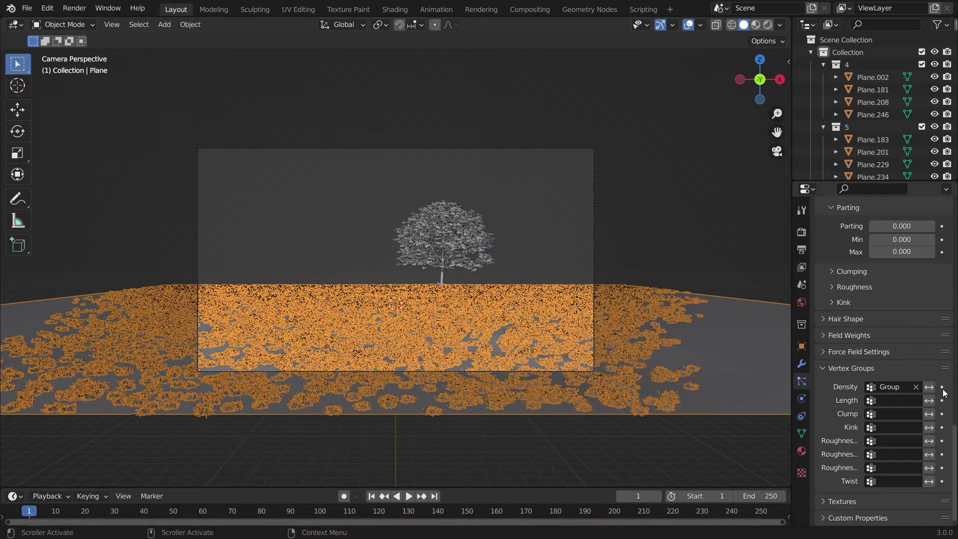
scroll(882, 359, "up", 15)
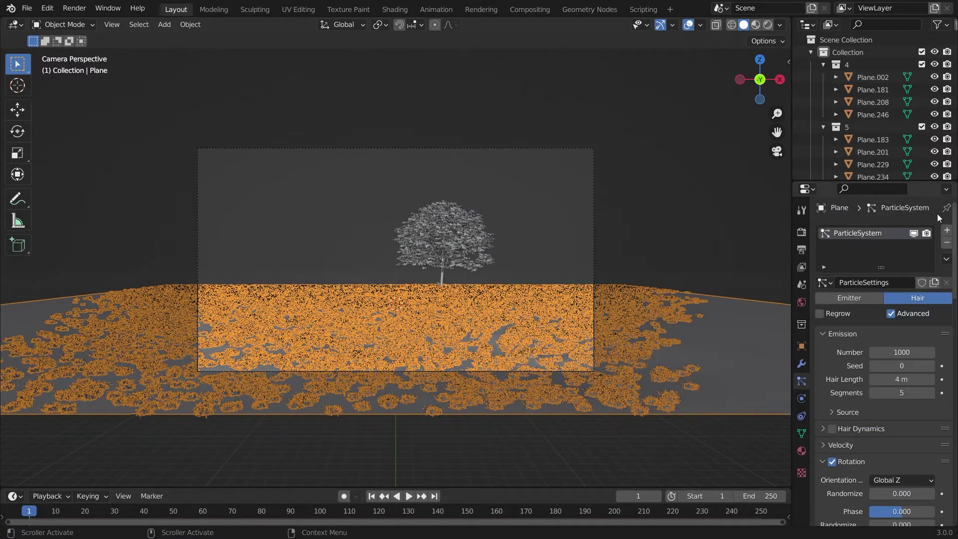
Hide the grass particles in the viewport and enter Weight Paint with a Subtract brush.
left_click(912, 234)
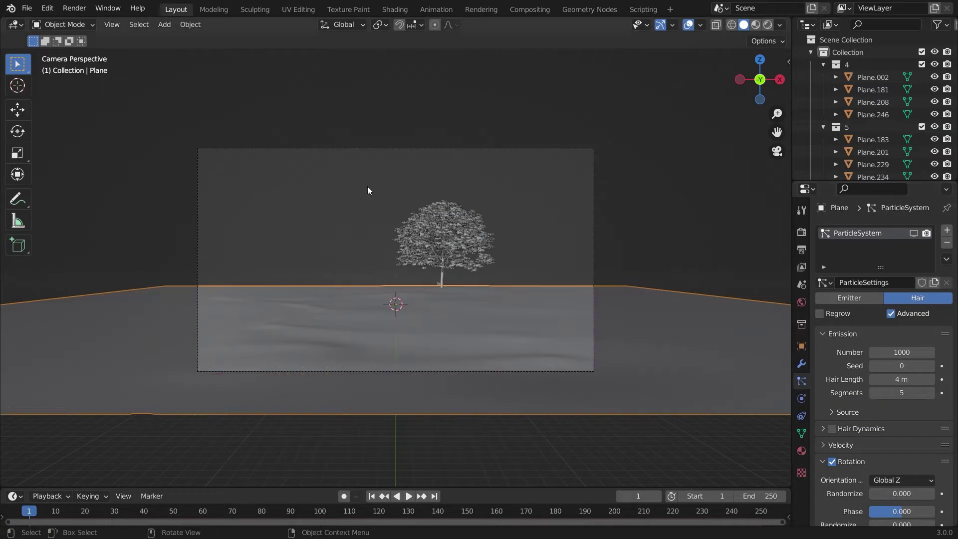
left_click(52, 25)
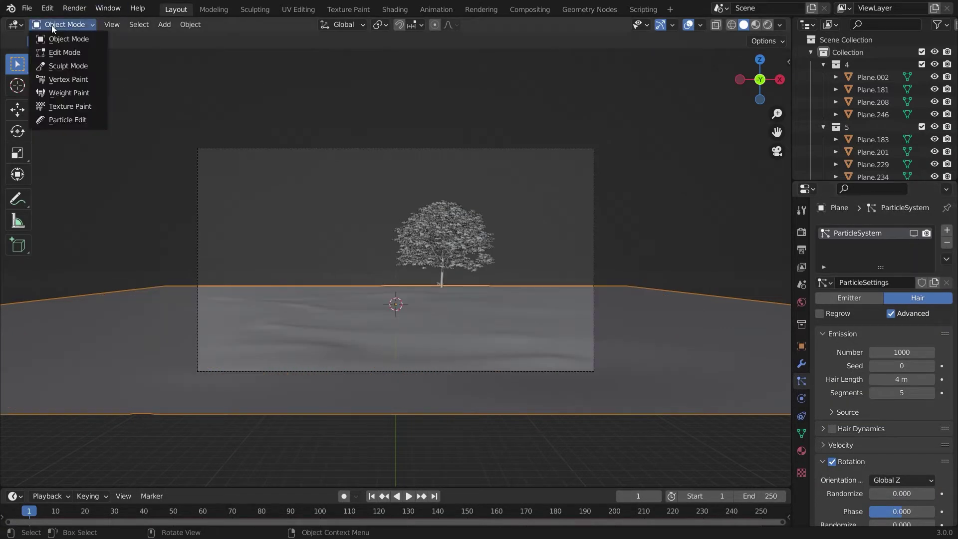
left_click(68, 92)
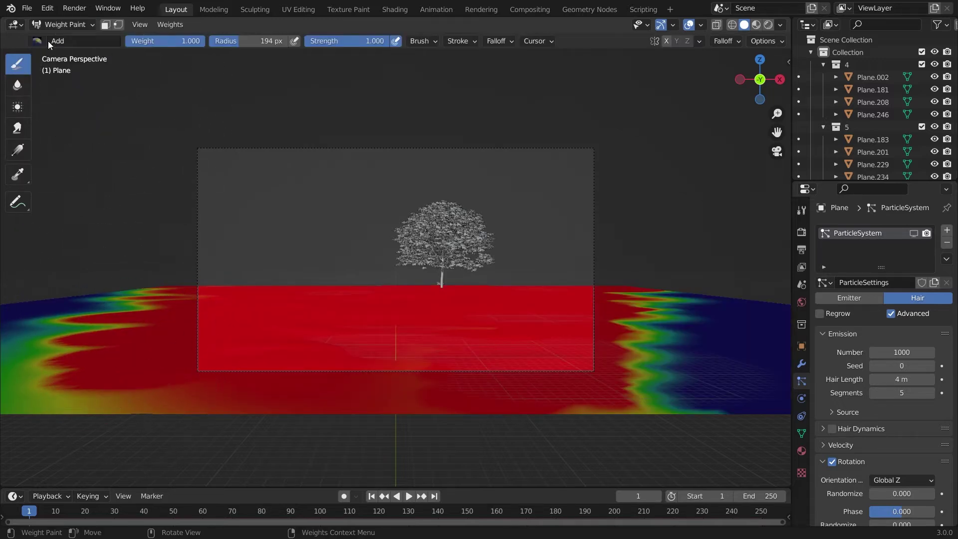
left_click(38, 41)
left_click(352, 83)
Remove weight from the plane's left side, return to Object Mode, and isolate it in local view.
mouse_move(55, 319)
left_mouse_down()
mouse_move(58, 344)
mouse_move(76, 280)
mouse_move(20, 389)
mouse_move(86, 374)
mouse_move(113, 396)
mouse_move(148, 303)
mouse_move(139, 309)
mouse_move(163, 318)
mouse_move(143, 333)
left_mouse_up()
left_click(85, 24)
left_click(55, 39)
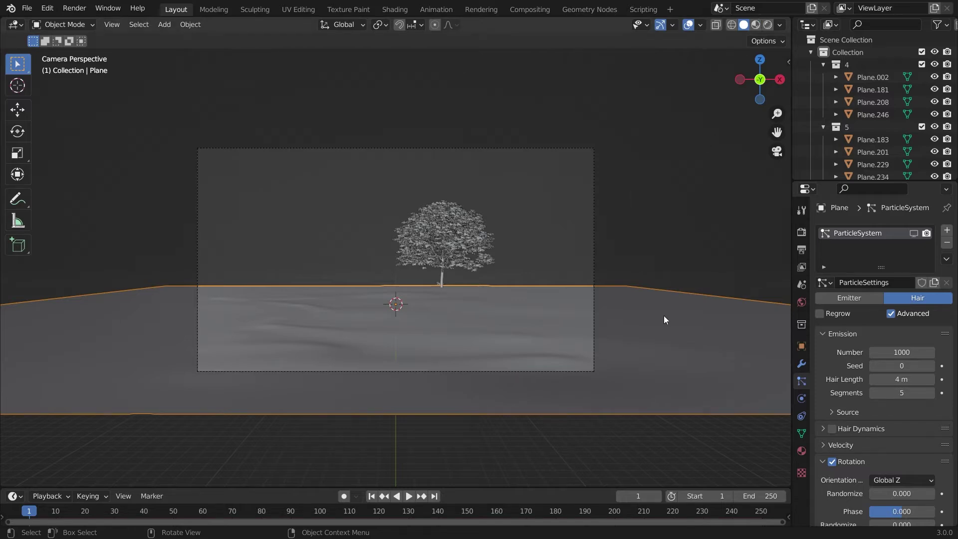
key("slash")
Set the Render Device to GPU Compute.
key("KP_0")
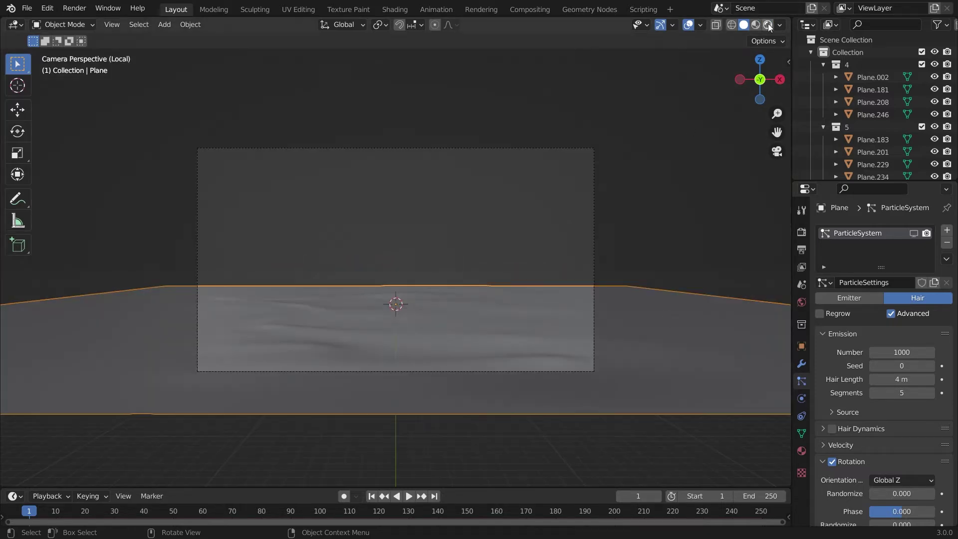
left_click(767, 25)
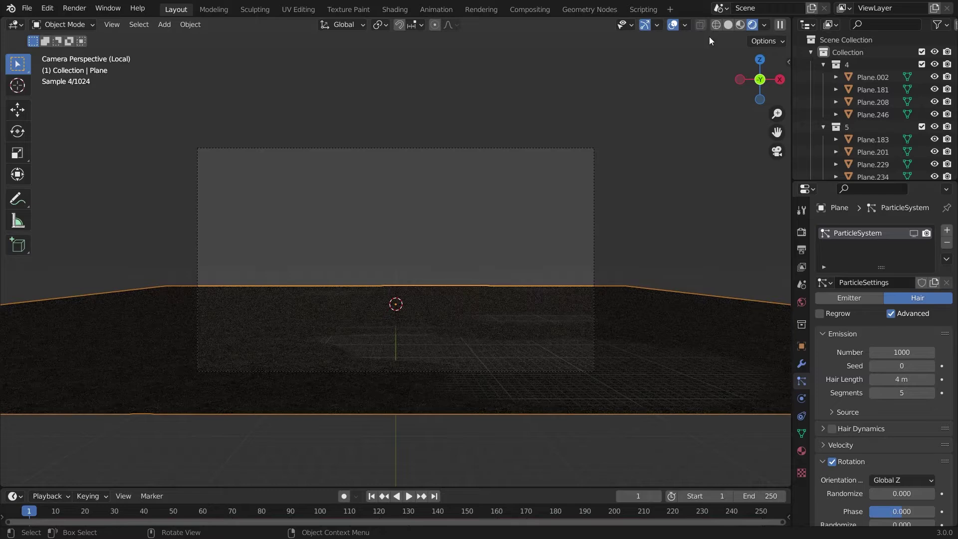
left_click(724, 27)
left_click(801, 232)
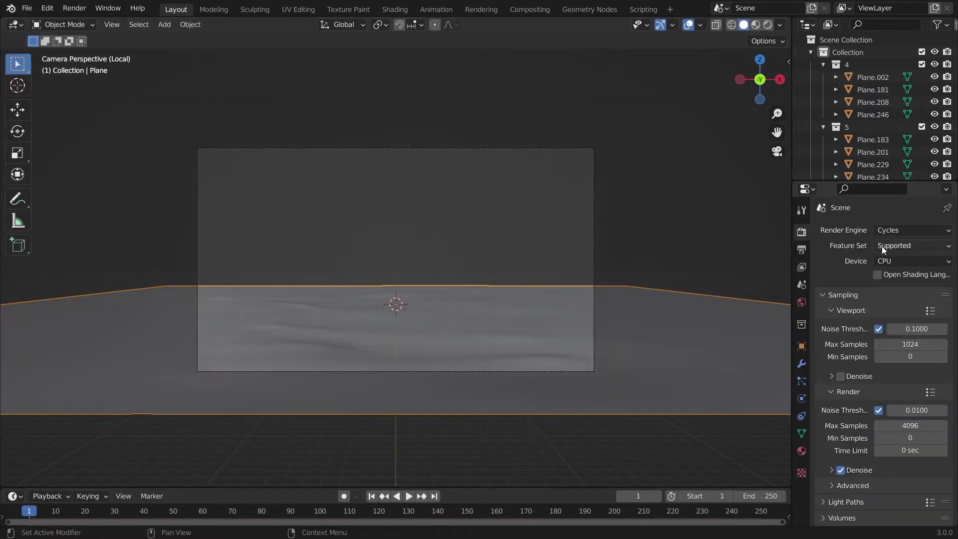
left_click(897, 260)
left_click(894, 289)
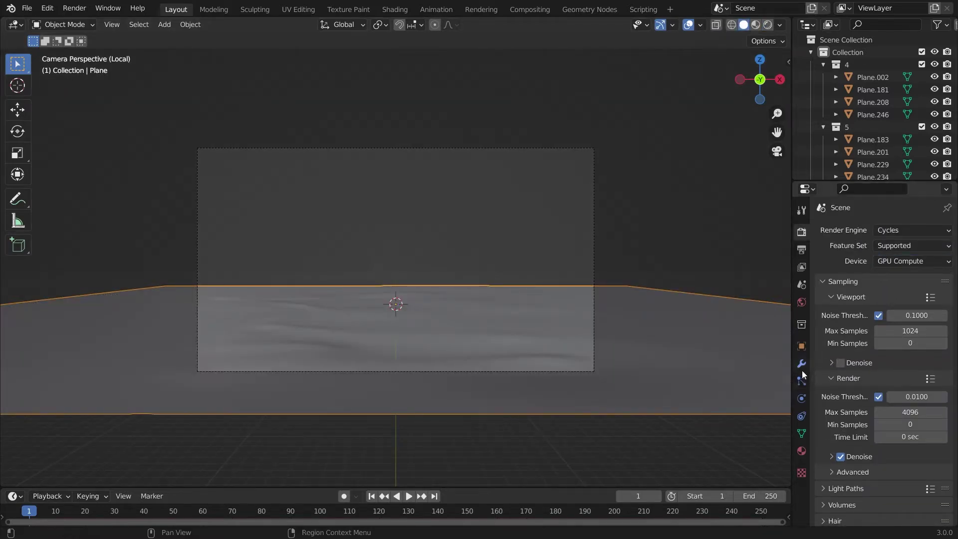
Plug an Environment Texture into World Color loading the chinese_garden HDRI, previewed rendered.
left_click(801, 302)
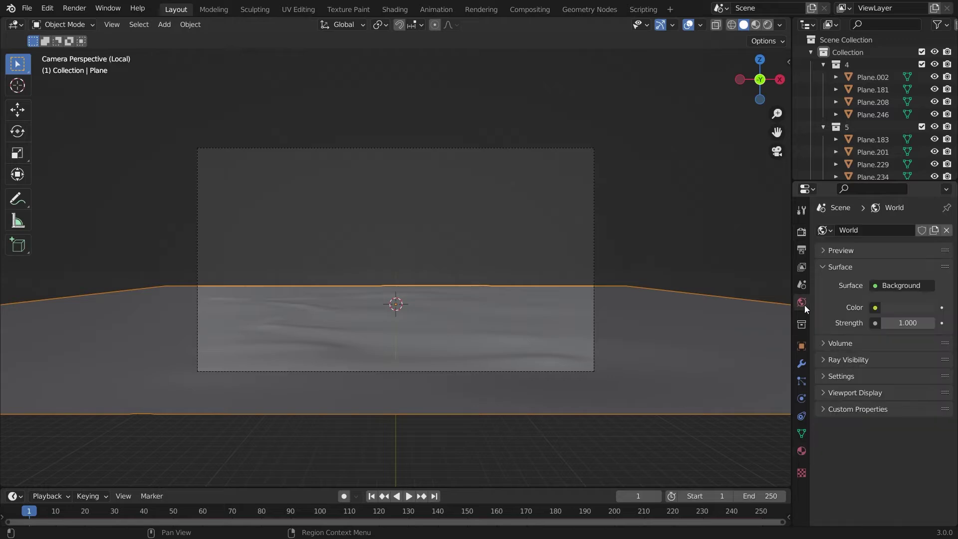
left_click(876, 308)
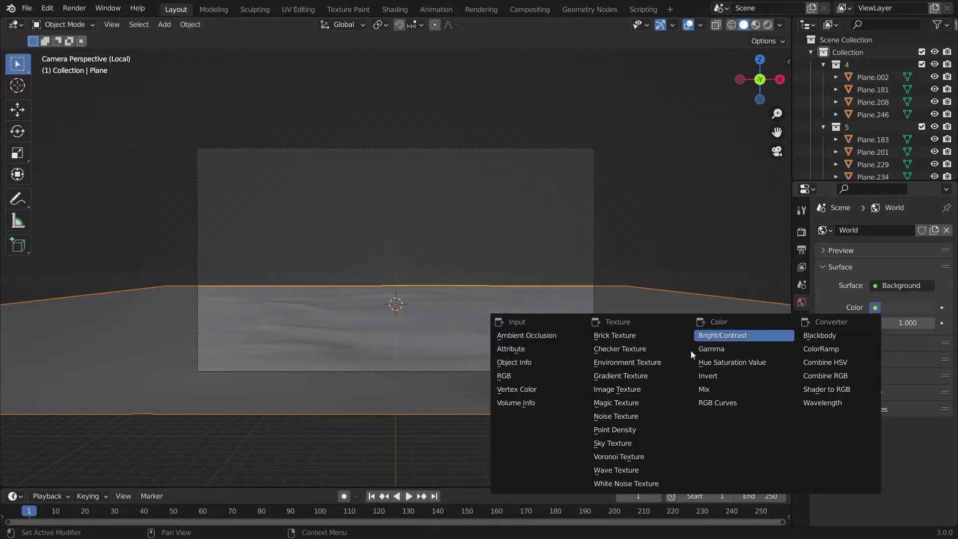
left_click(654, 360)
left_click(913, 323)
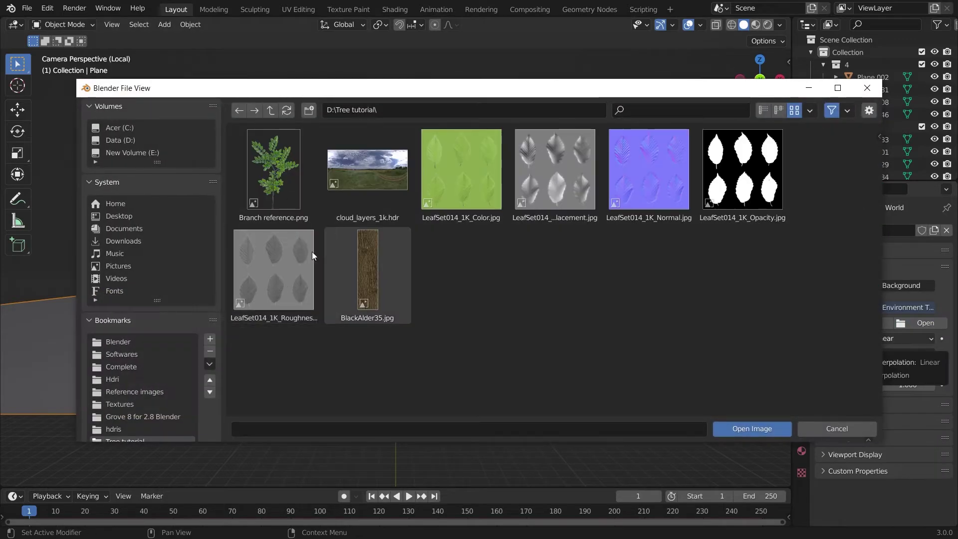
left_click(114, 378)
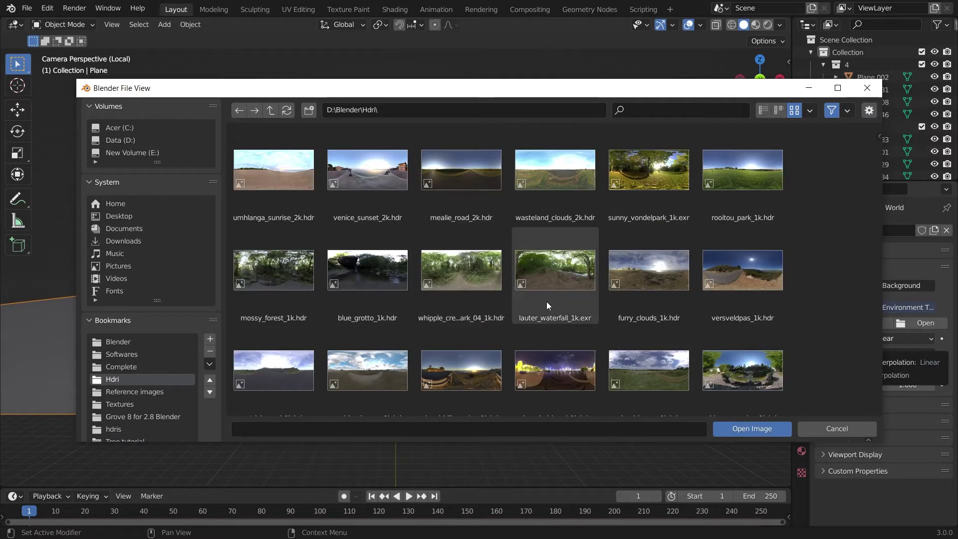
double_click(731, 346)
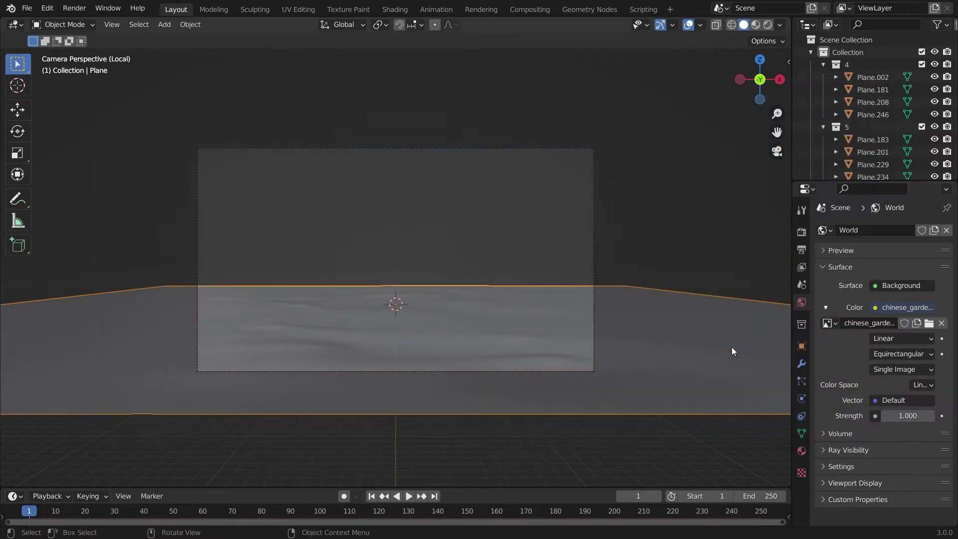
left_click(767, 25)
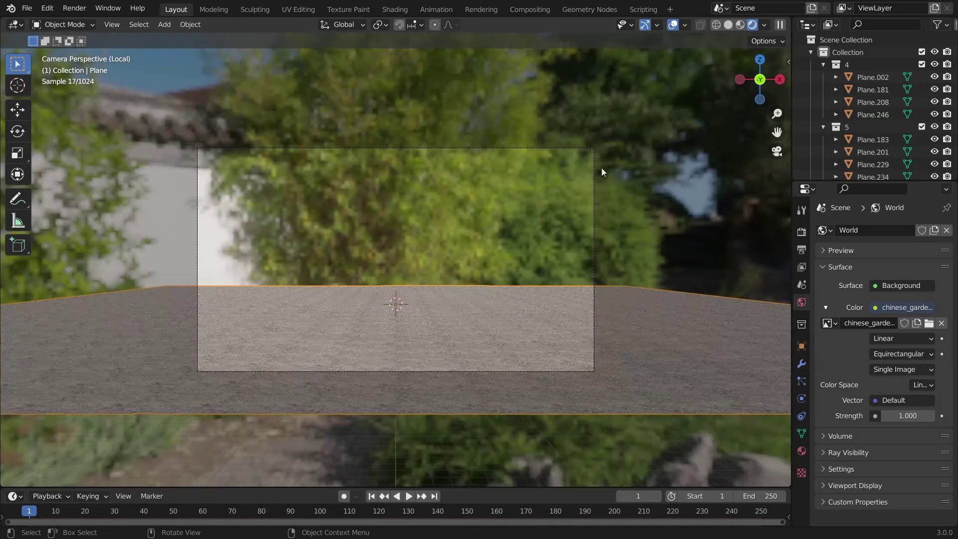
left_click(393, 11)
Show the World nodes and add mapping nodes to the chinese_garden_1k.hdr image with Ctrl+T.
left_click(202, 314)
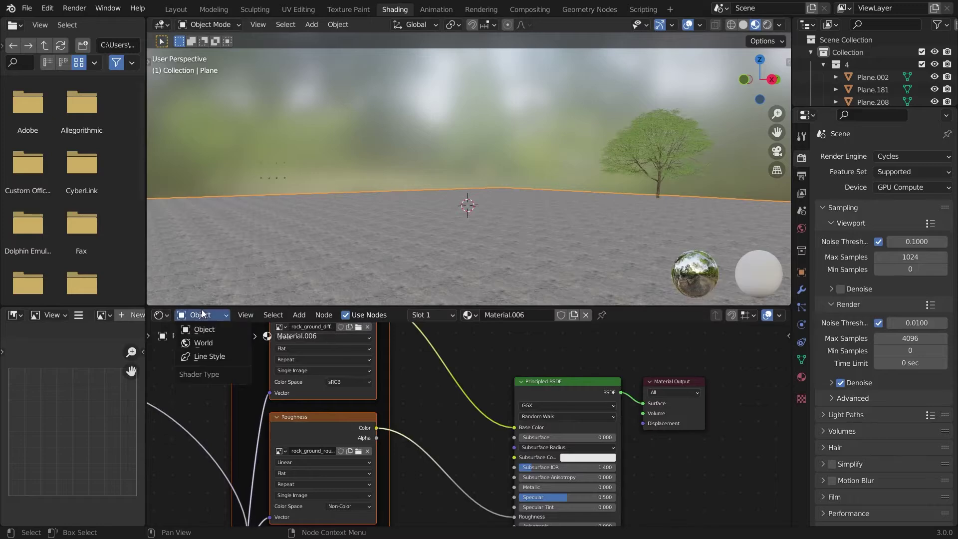
left_click(203, 342)
key("KP_0")
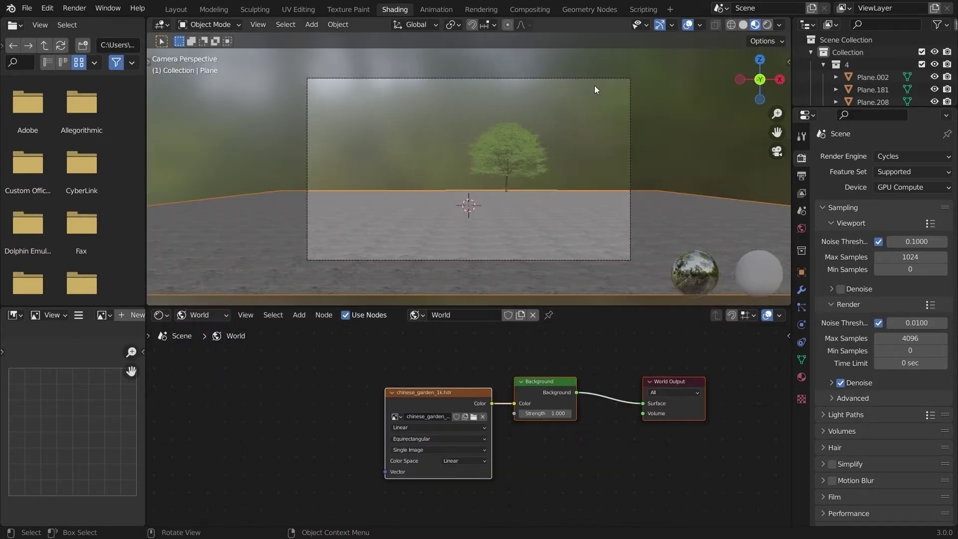
left_click(768, 25)
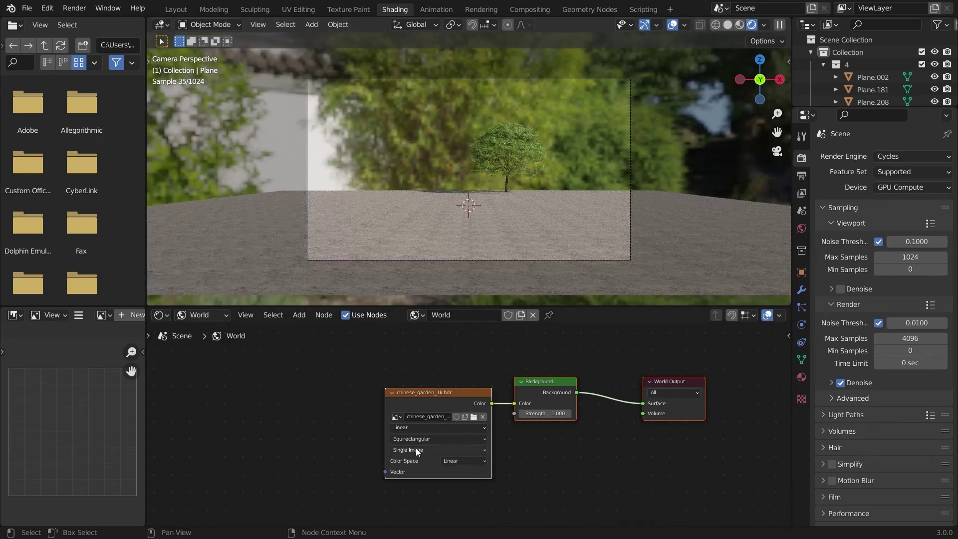
scroll(415, 447, "up", 4)
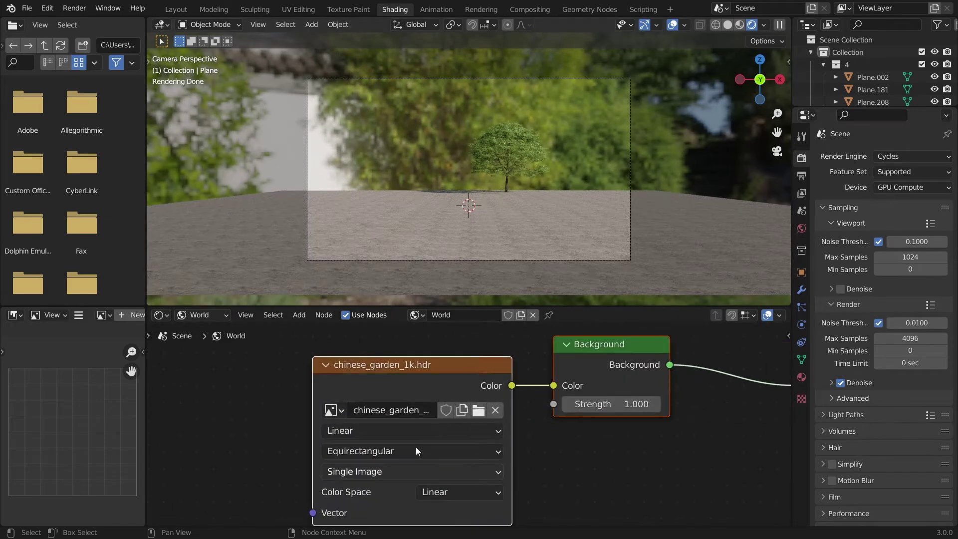
left_click(366, 366)
key("ctrl+t")
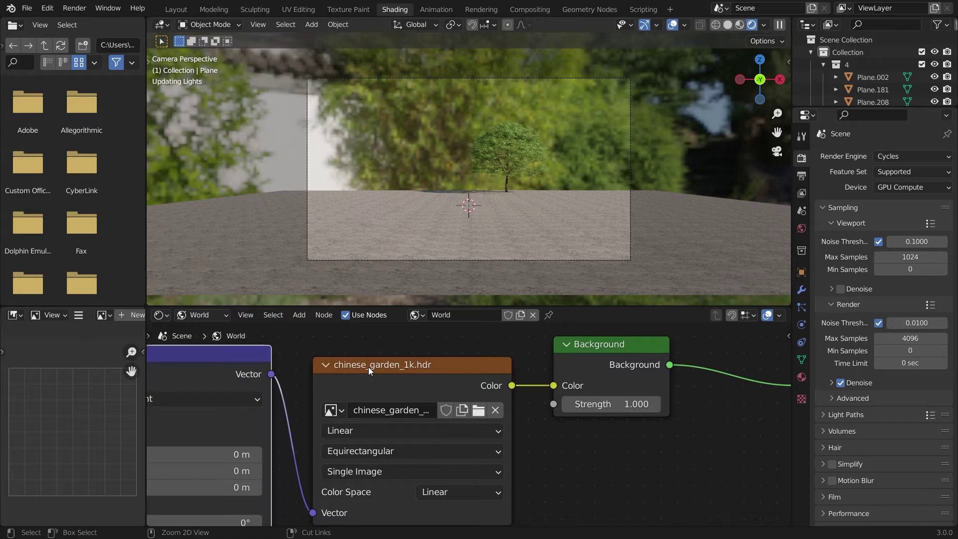
Experiment with the Mapping X rotation (133°, 152°) and Z rotation while viewing the sky.
middle_click_drag(278, 470, 666, 333)
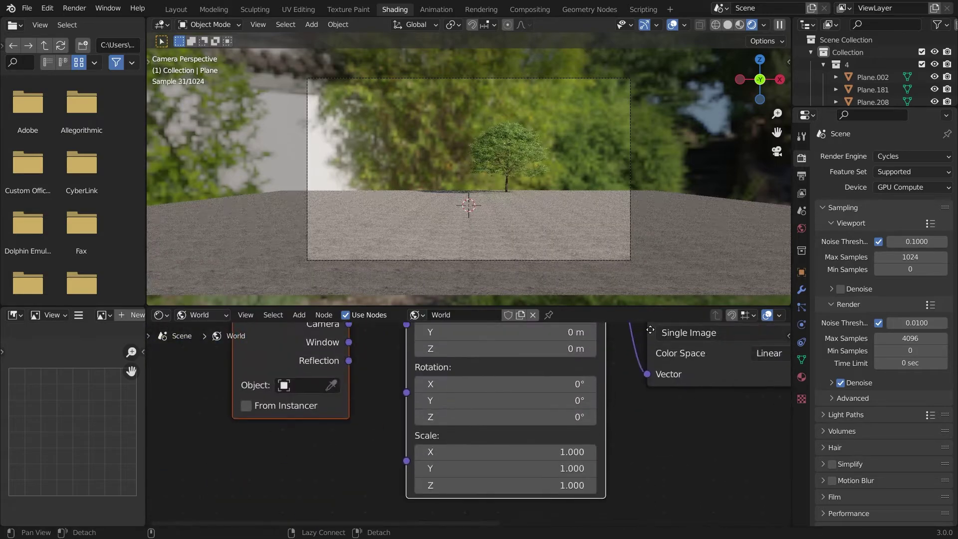
mouse_move(534, 391)
left_mouse_down()
mouse_move(598, 392)
mouse_move(531, 384)
left_mouse_up()
left_click(531, 384)
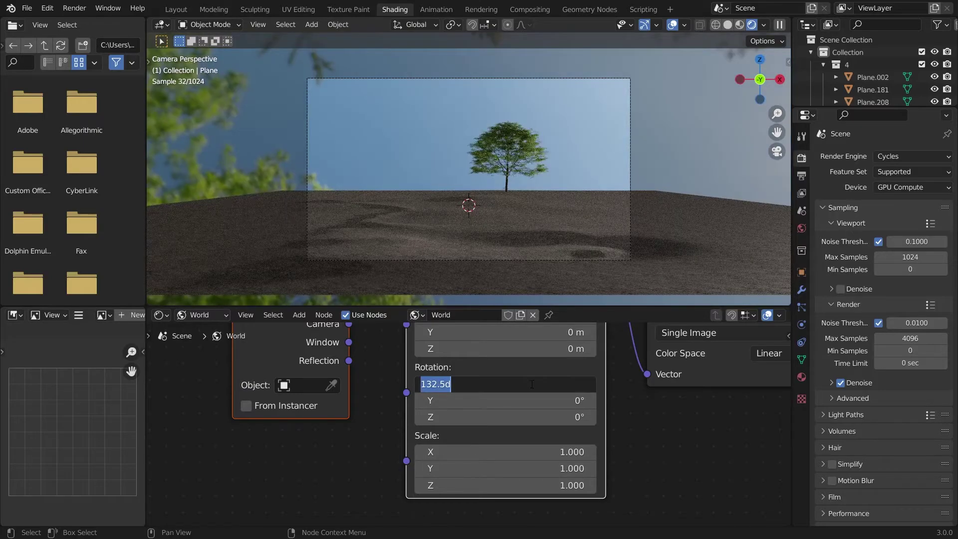
key("Return")
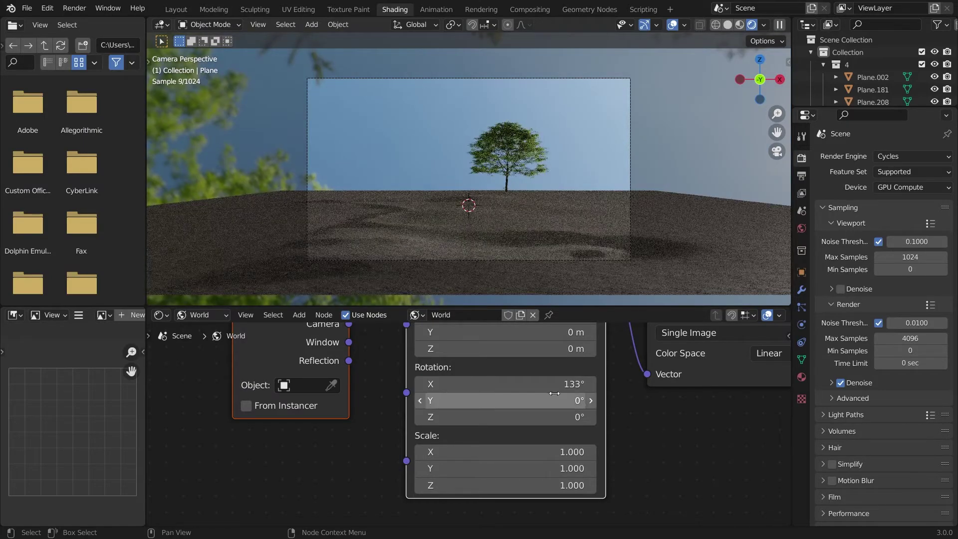
left_click_drag(549, 385, 574, 385)
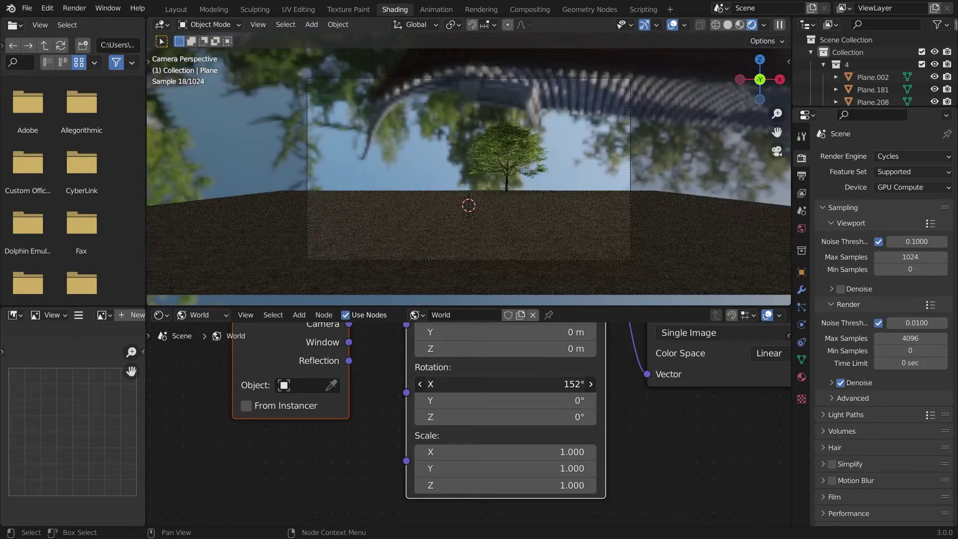
left_click_drag(575, 385, 582, 385)
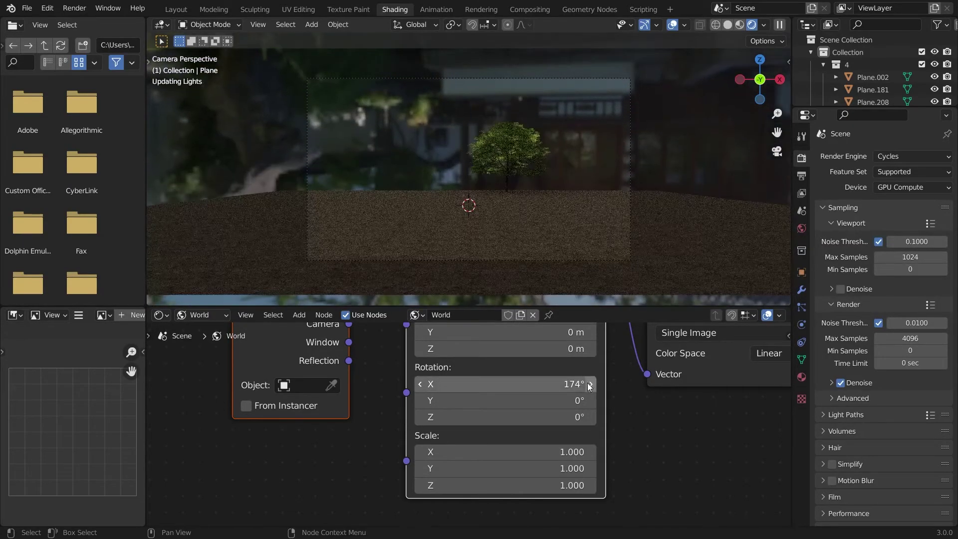
left_click_drag(549, 417, 569, 416)
middle_click_drag(499, 209, 362, 199)
key("KP_0")
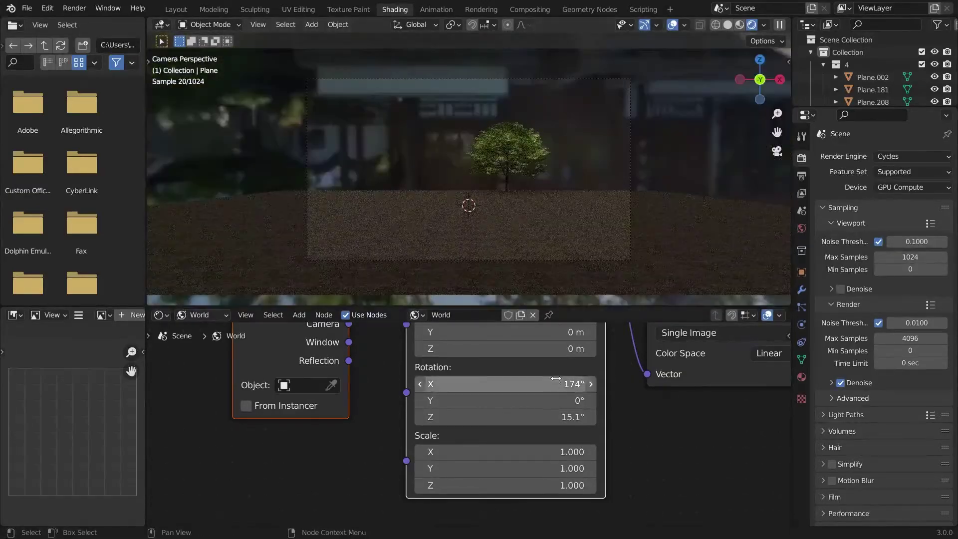
Set the Mapping rotation to Z 175° and X 14.4°.
left_click(555, 417)
type("175")
key("Return")
left_click(554, 384)
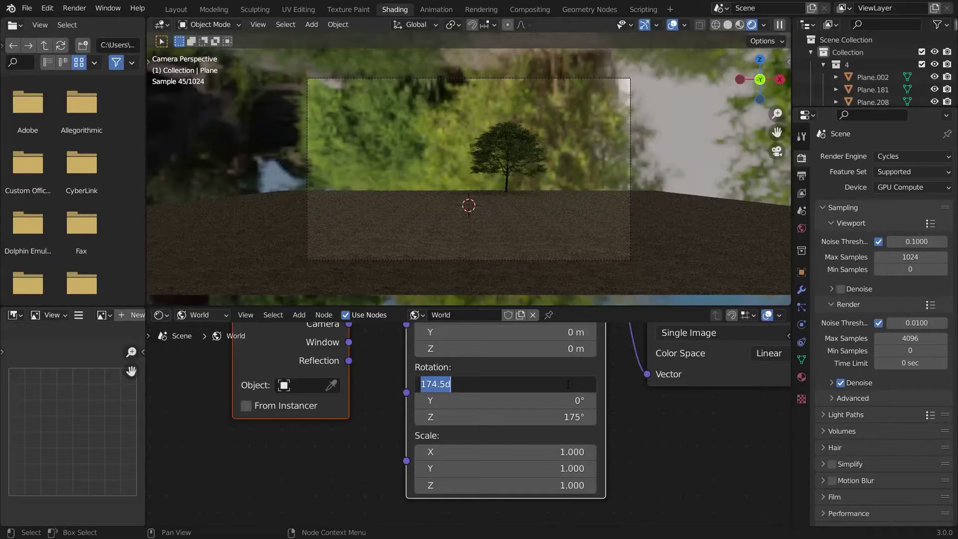
type("14.4")
key("Return")
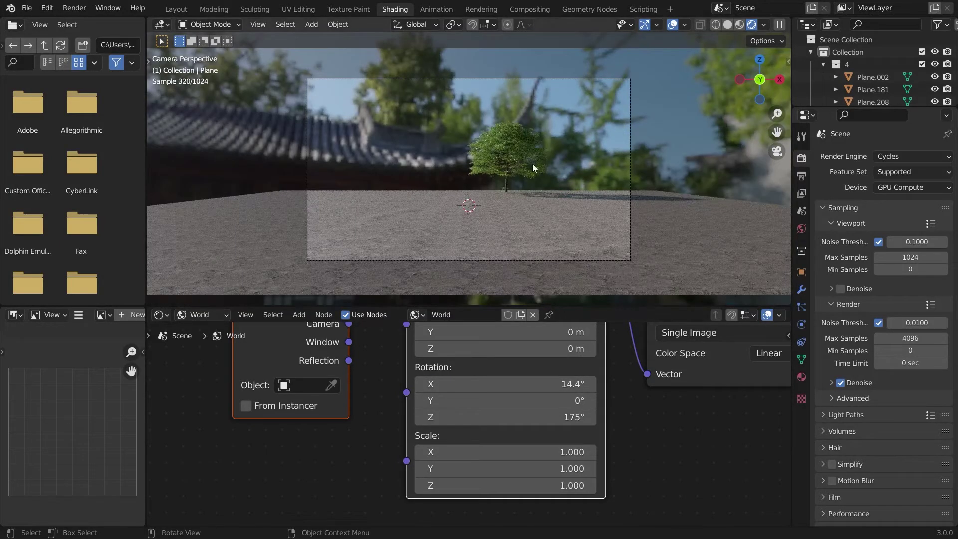
left_click(728, 25)
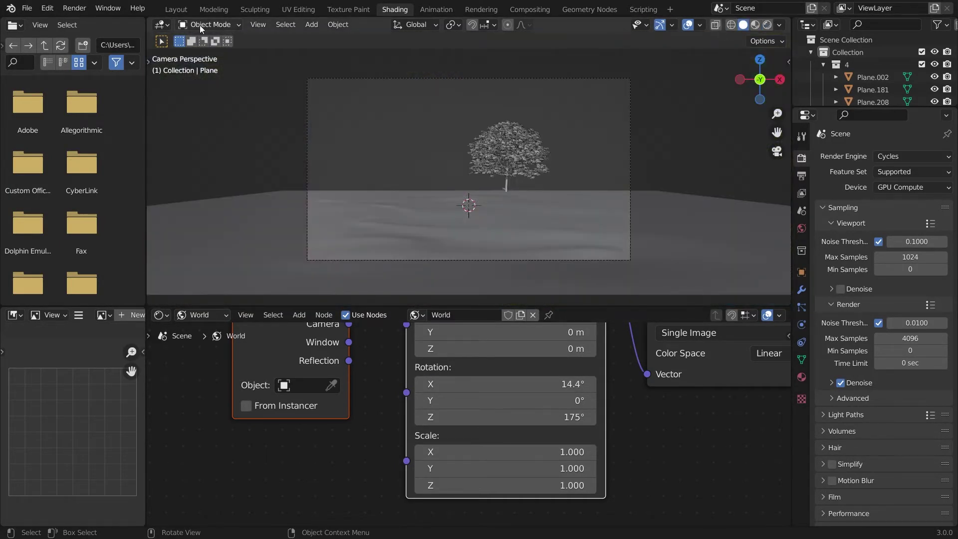
Leave local view, then raise the tree slightly along Z and scale it up.
left_click(176, 9)
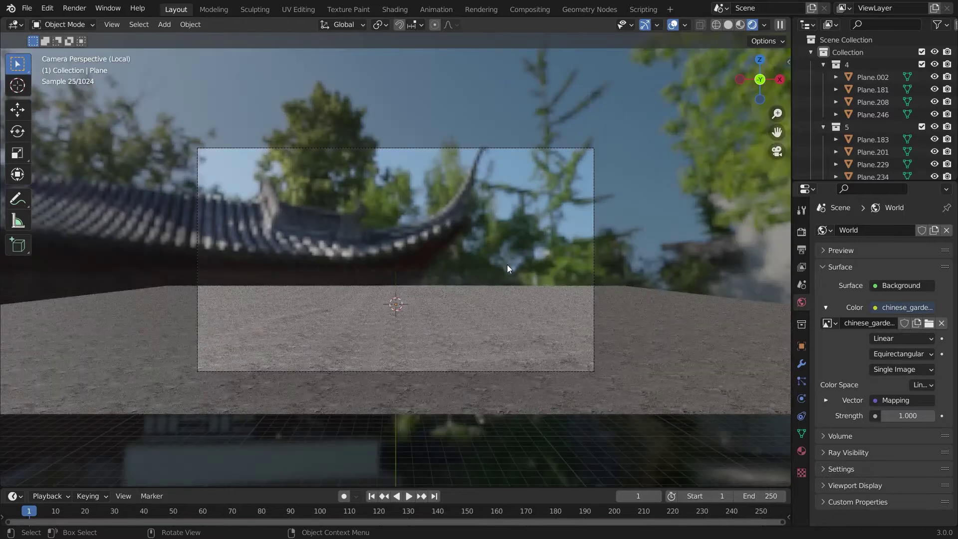
key("KP_Divide")
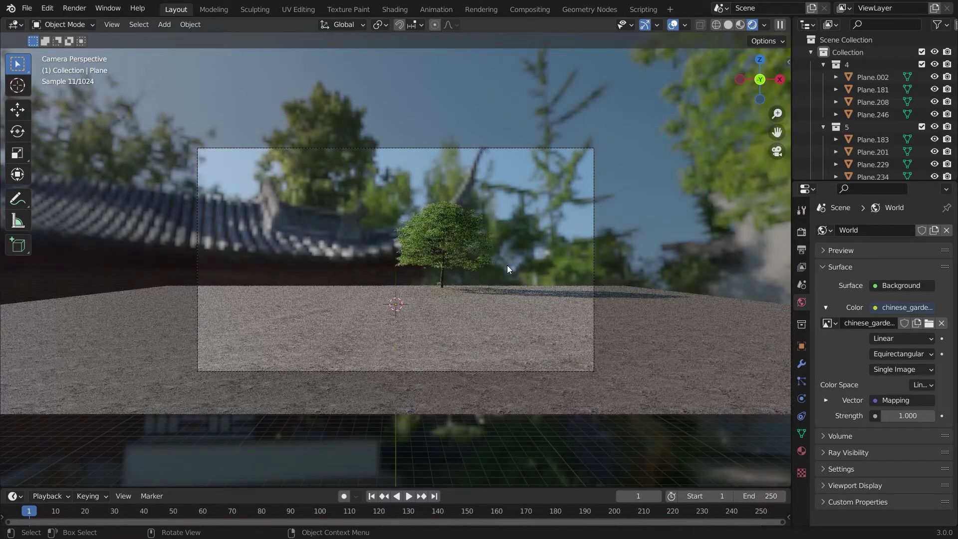
left_click(455, 257)
left_click(733, 25)
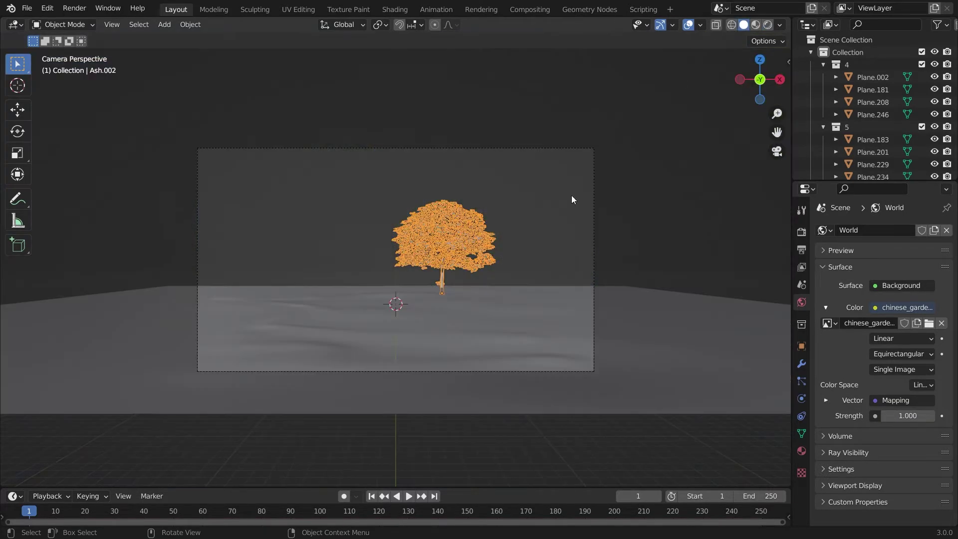
key("g")
key("z")
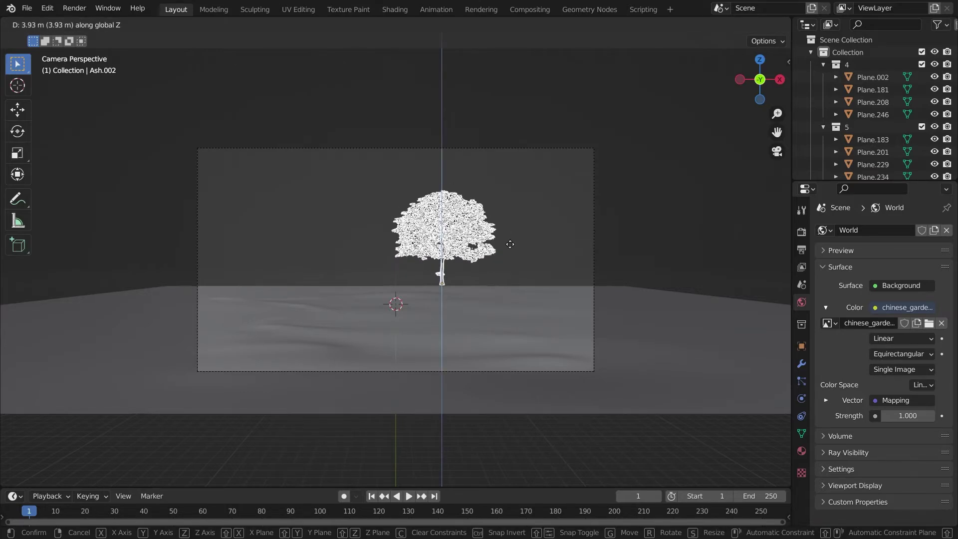
left_click(511, 250)
key("s")
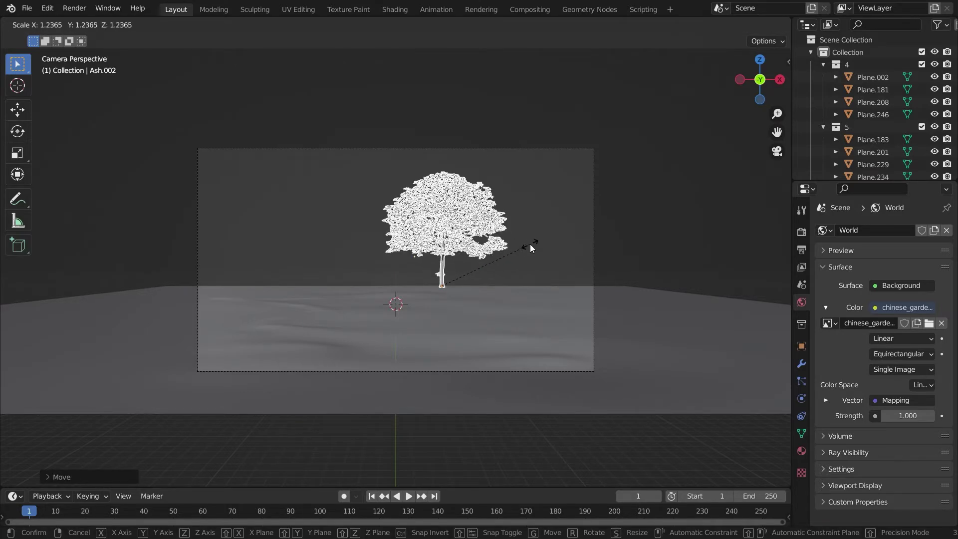
left_click(534, 237)
Make the ground plane's grass particles visible in the viewport again.
left_click(764, 29)
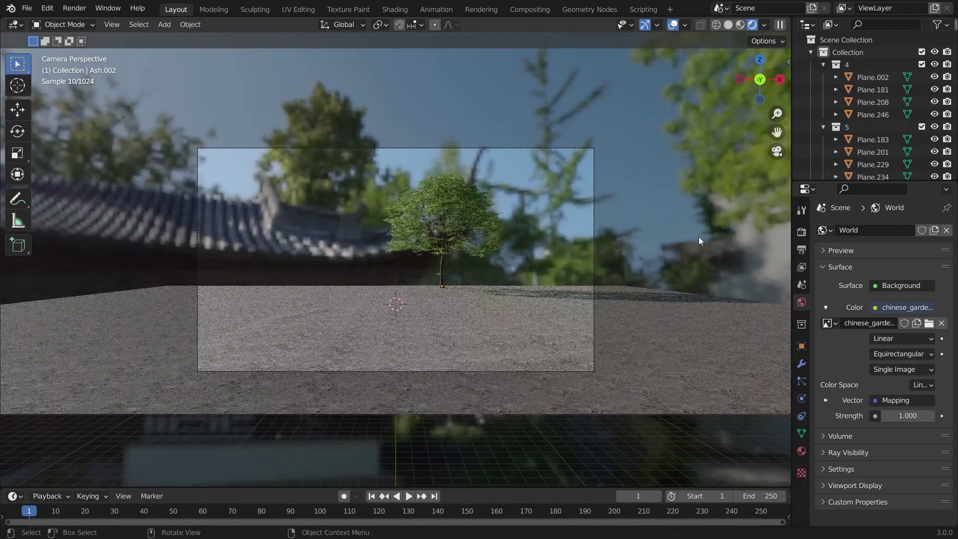
left_click(514, 374)
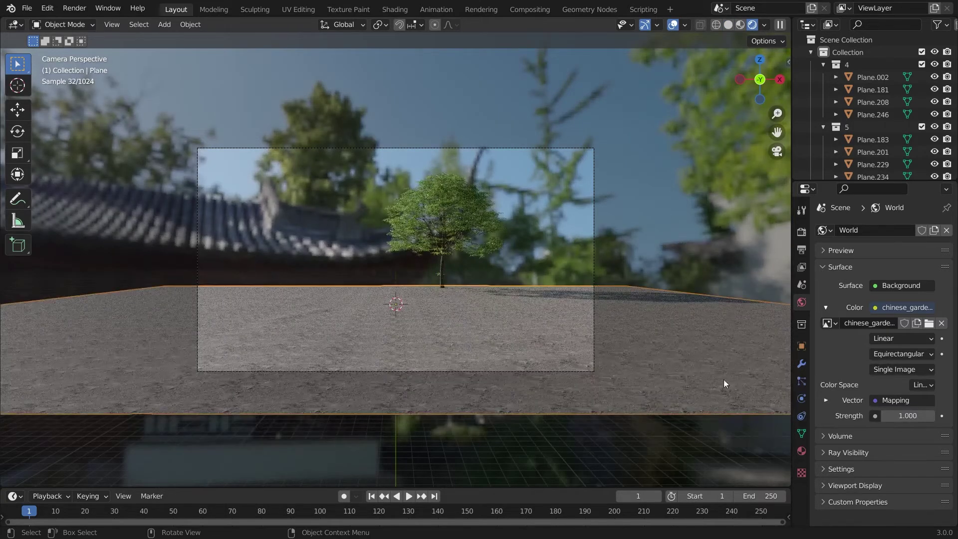
left_click(801, 381)
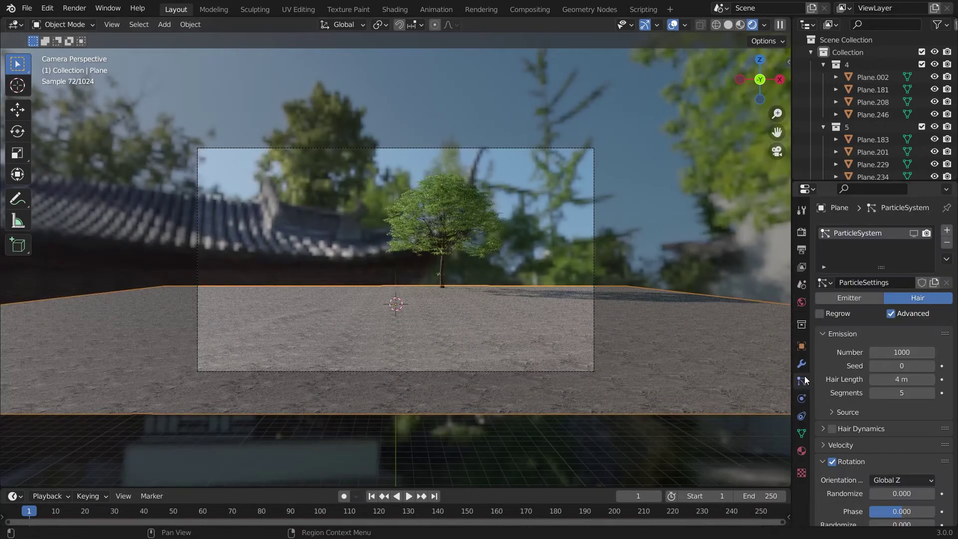
left_click(914, 233)
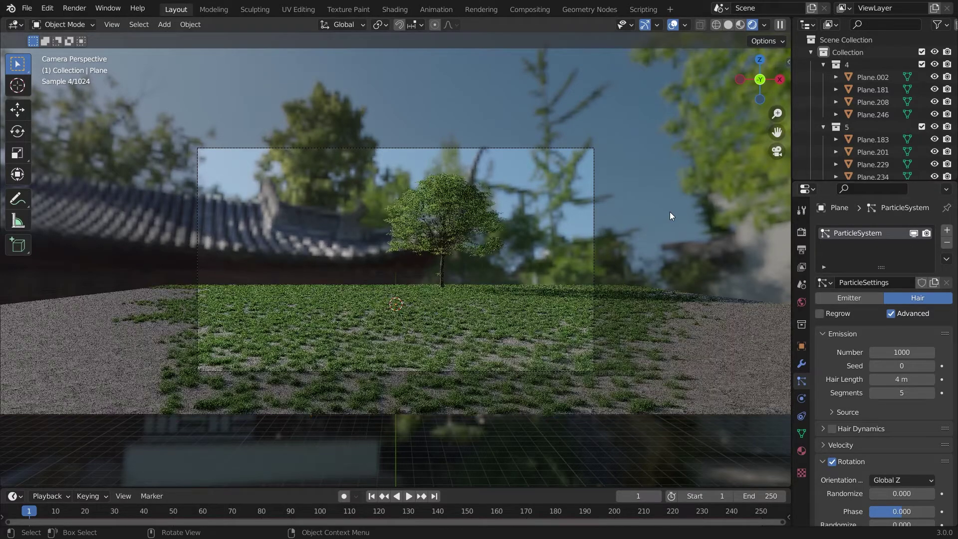
left_click(728, 25)
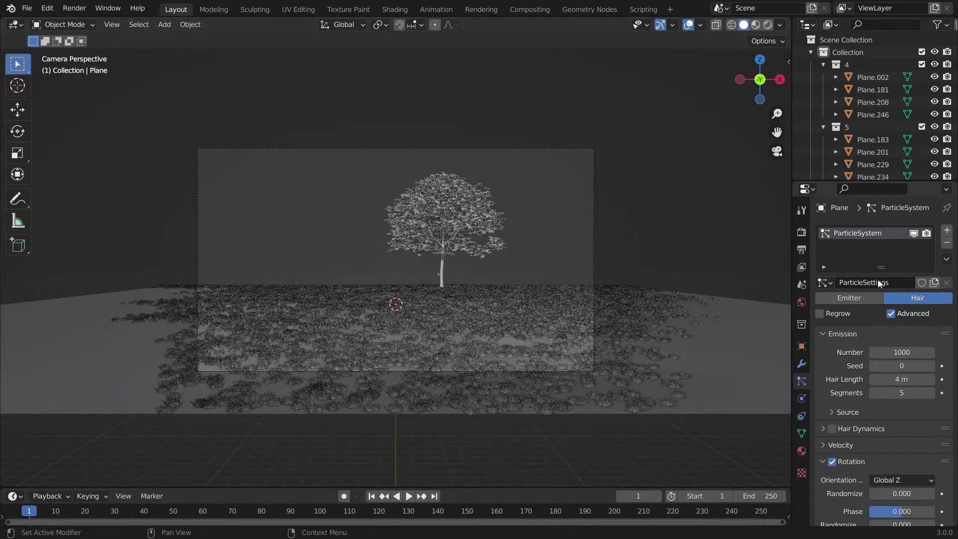
Set the Color Management Look to Medium High Contrast.
left_click(801, 232)
scroll(831, 256, "down", 8)
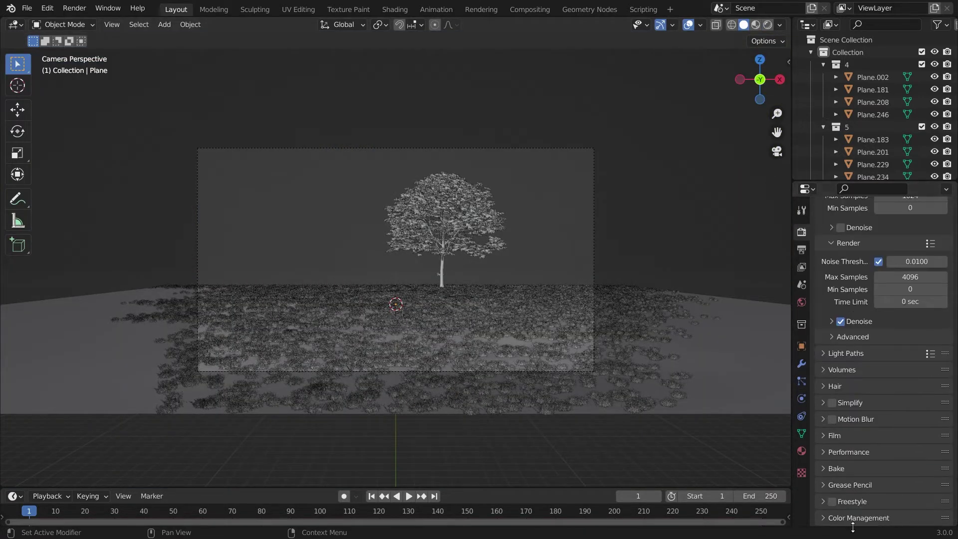
scroll(898, 507, "down", 5)
left_click(912, 452)
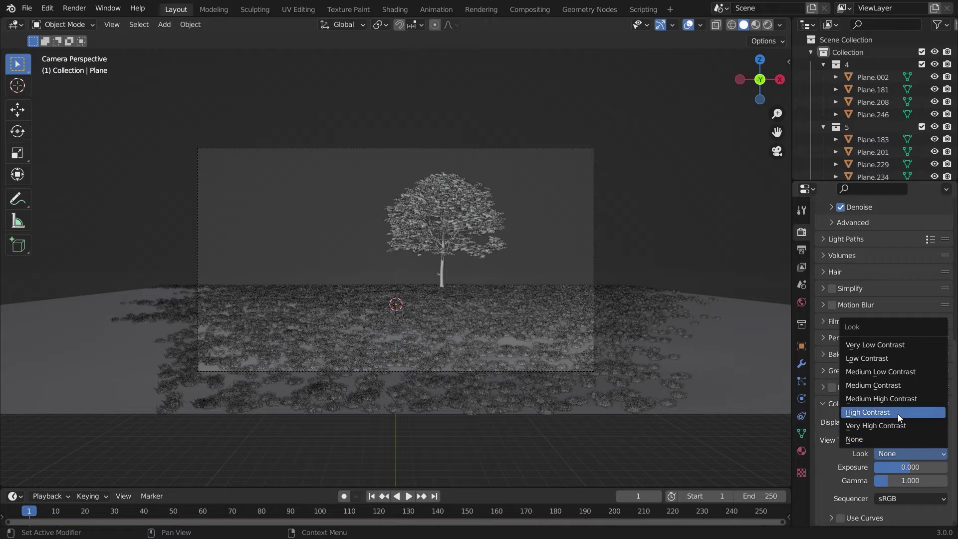
left_click(896, 400)
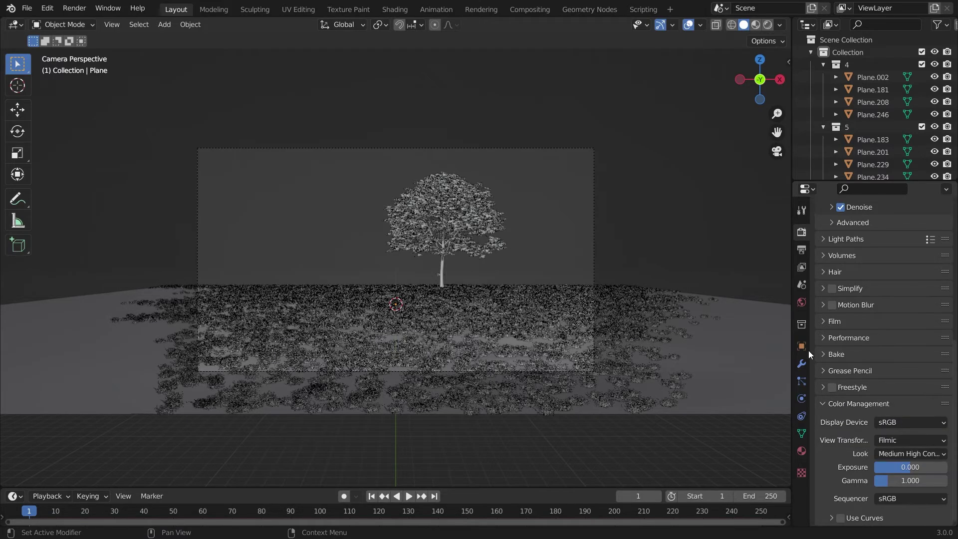
Set the children Render Amount to 10 and lower the Display Amount to 5.
left_click(801, 381)
scroll(914, 400, "down", 10)
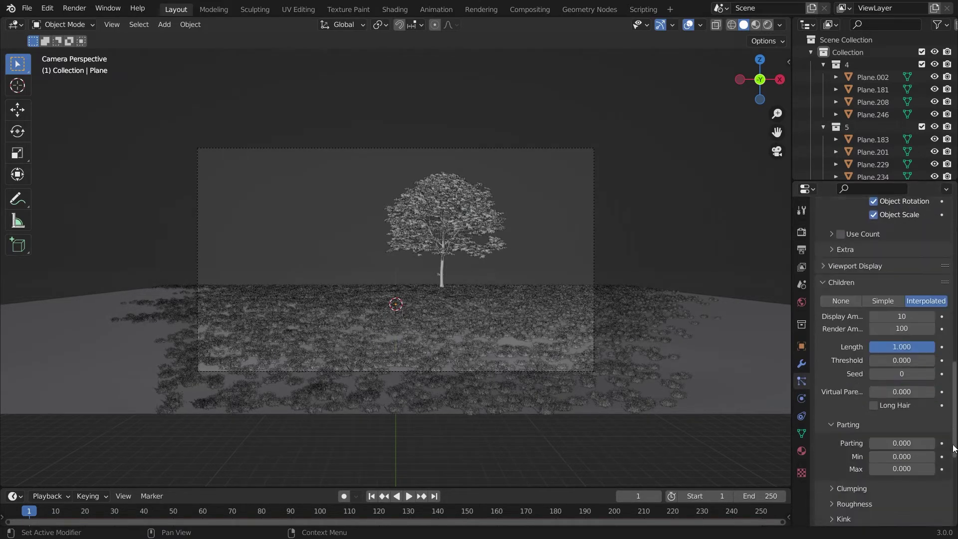
double_click(908, 374)
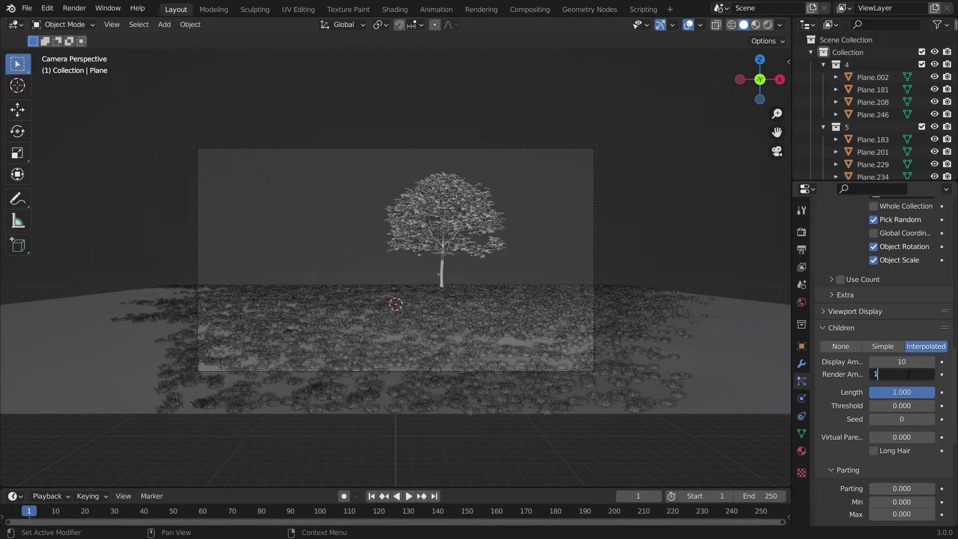
key("Return")
left_click(873, 361)
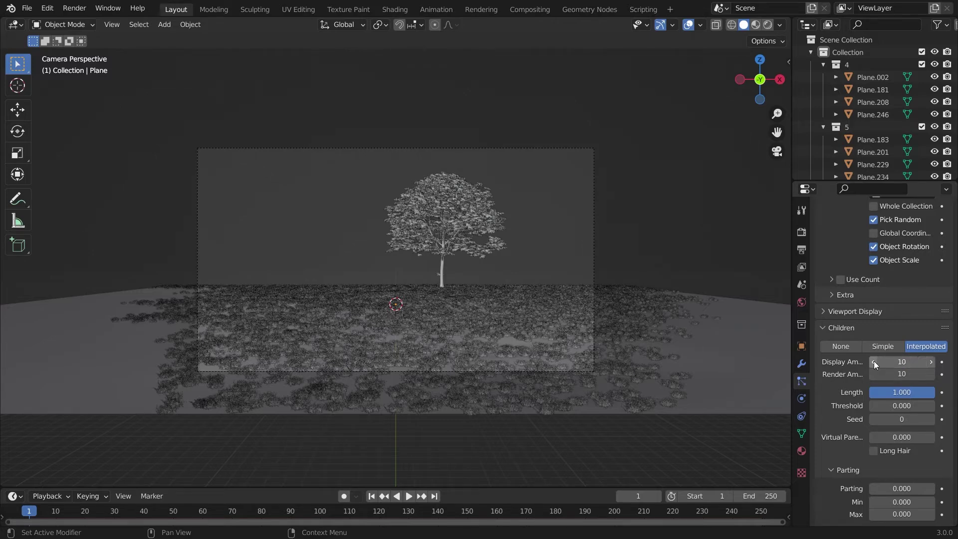
left_click(873, 361)
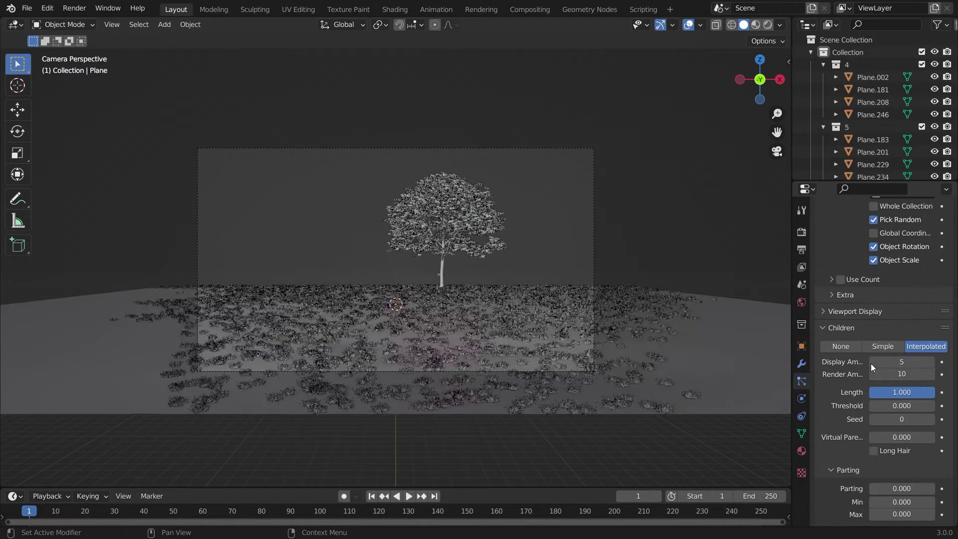
Enlarge the grass render scale to 0.440 with 0.313 scale randomness.
scroll(910, 381, "up", 10)
scroll(929, 293, "up", 1)
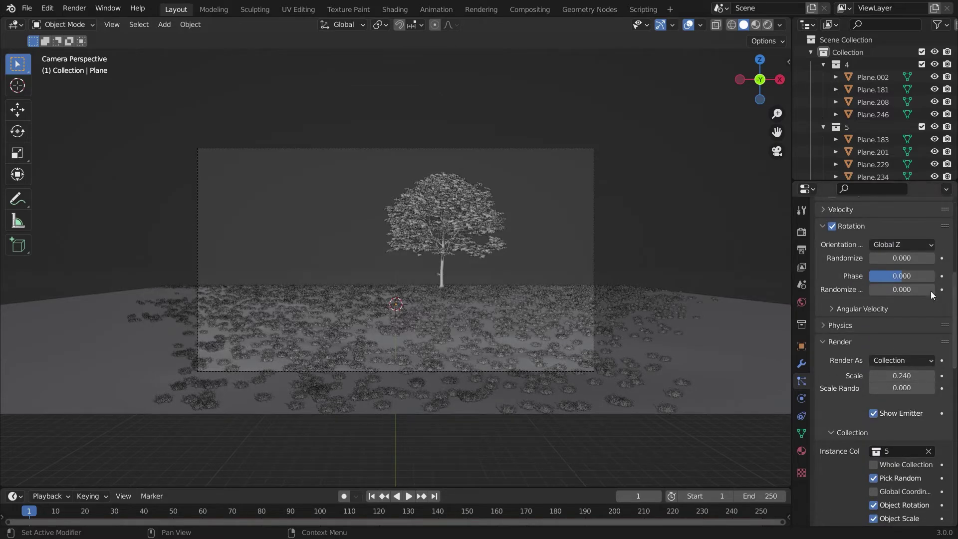
left_click_drag(901, 375, 955, 378)
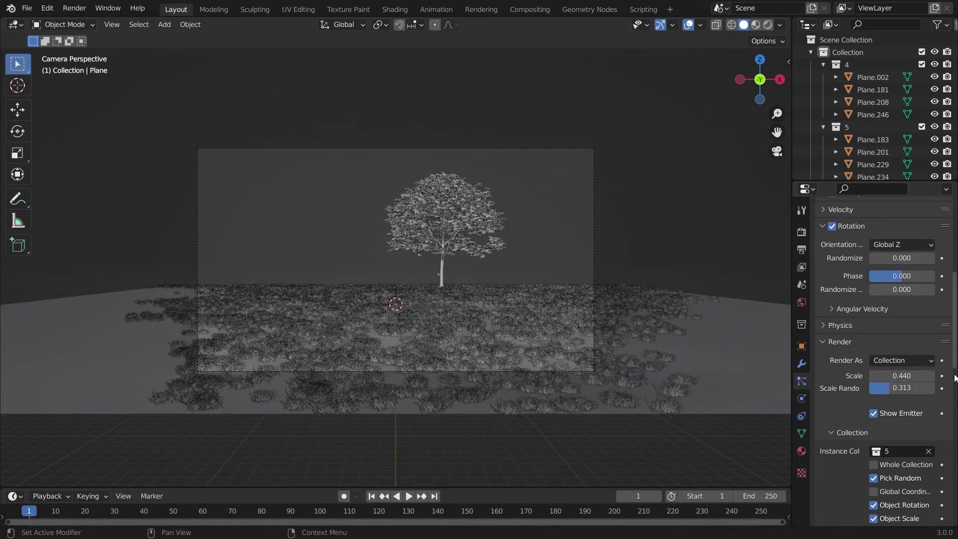
scroll(898, 299, "up", 10)
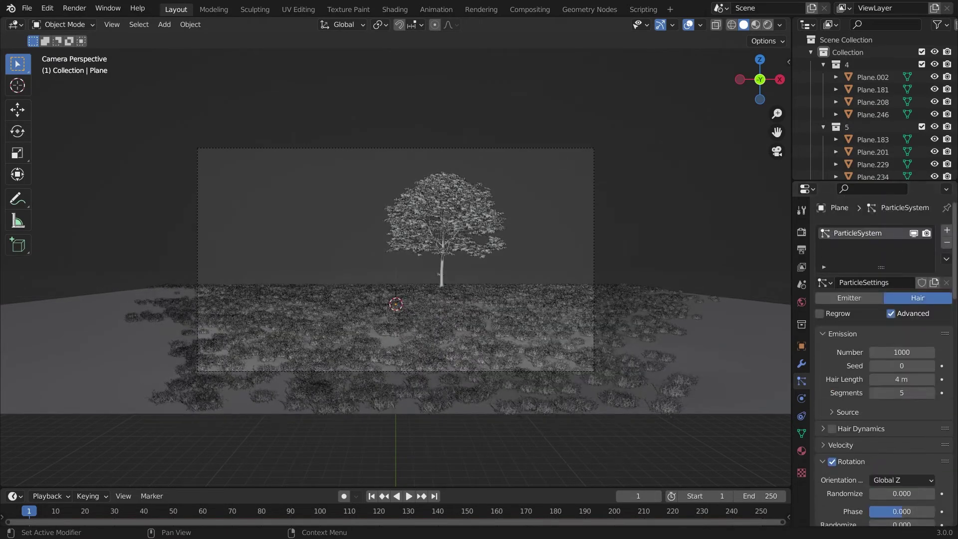
In Rendered shading, add a second particle system to the ground plane and browse existing particle settings.
left_click(767, 25)
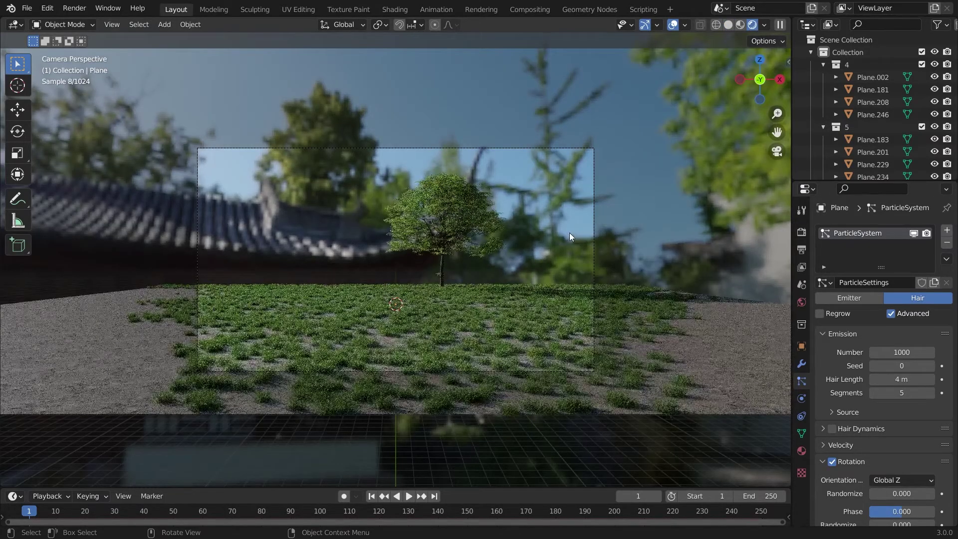
left_click(535, 337)
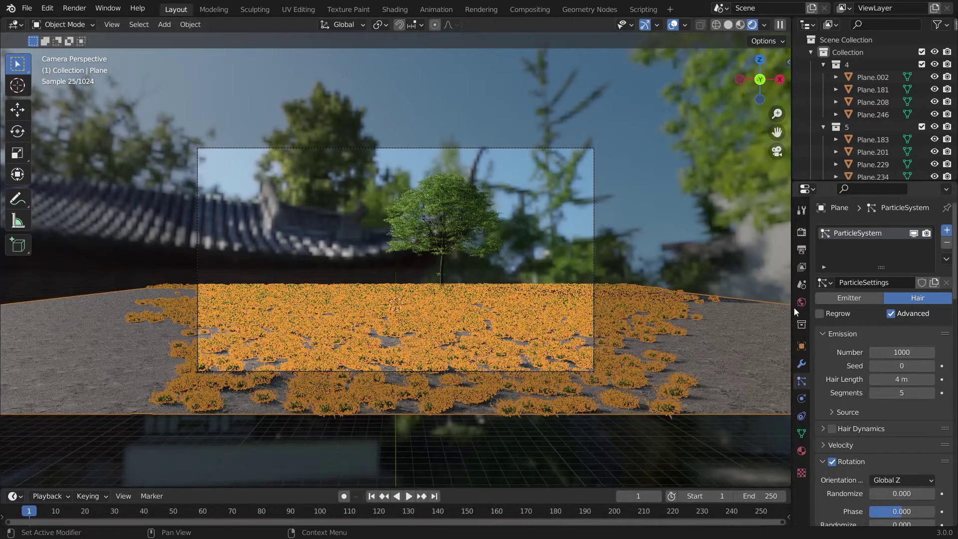
left_click(946, 230)
left_click(824, 283)
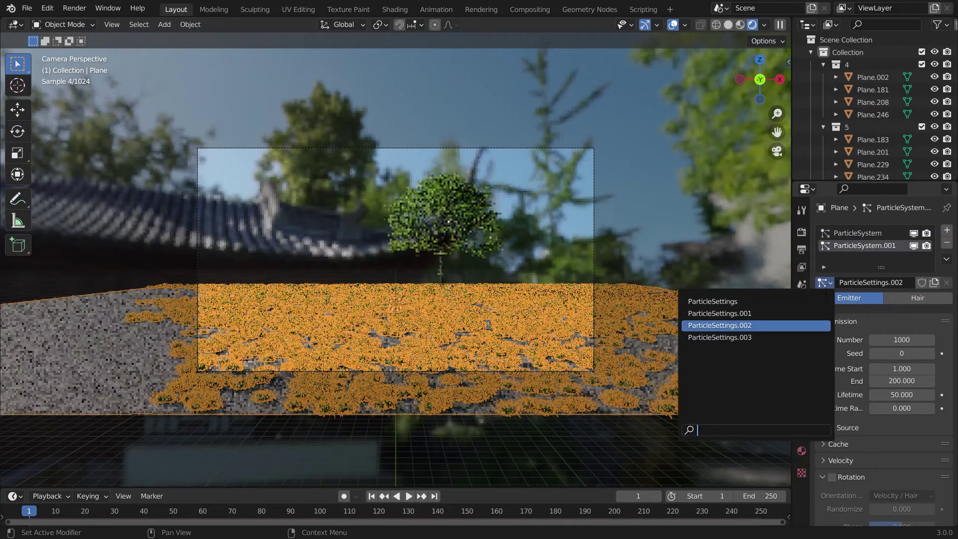
Reuse the original grass ParticleSettings for the new system as an independent copy.
left_click(791, 302)
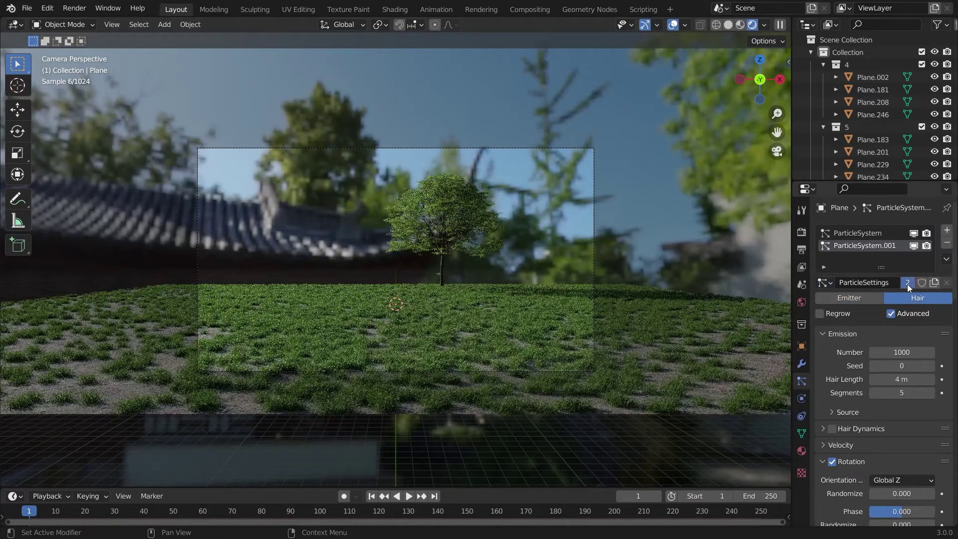
left_click(906, 283)
left_click_drag(952, 272, 947, 483)
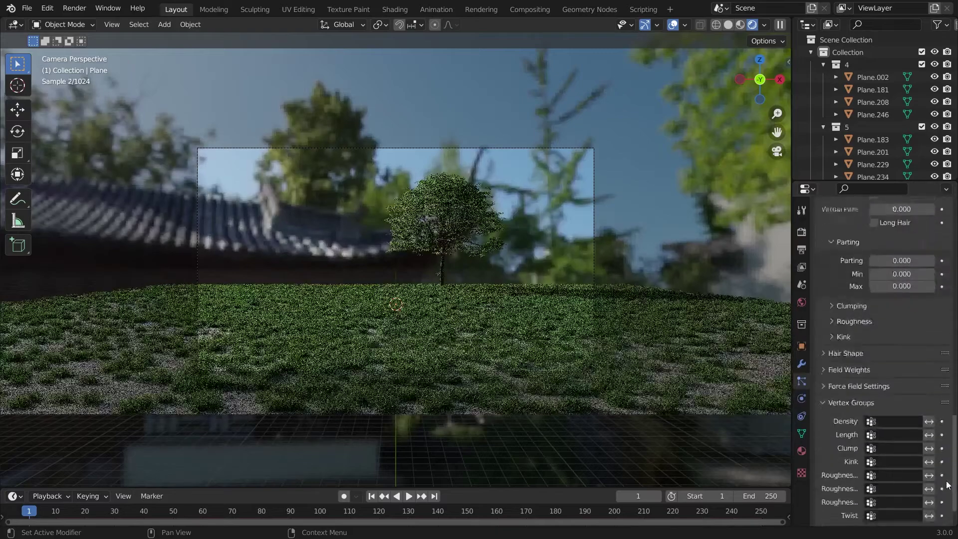
scroll(898, 423, "down", 1)
Set the density vertex group to Group and scatter collection 4 instead of 5.
left_click(898, 395)
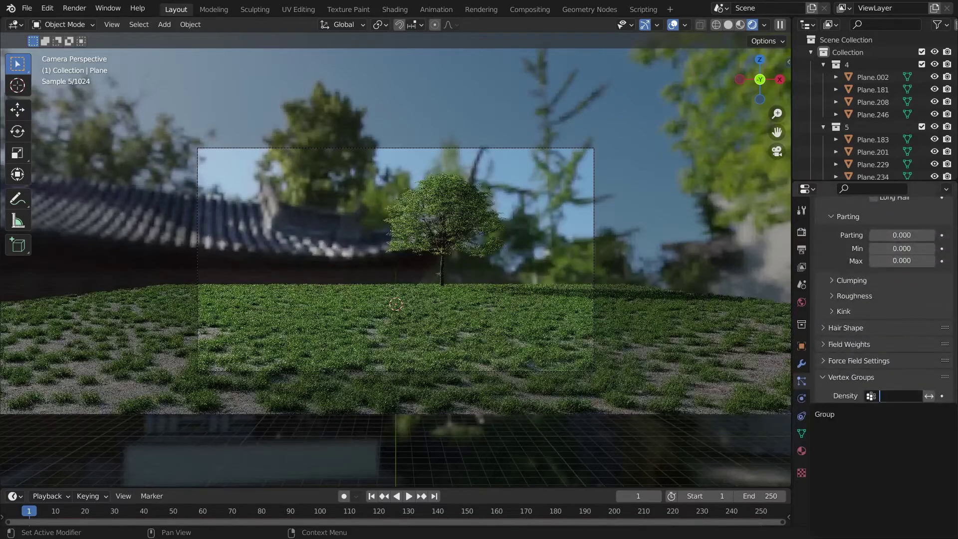
left_click(861, 415)
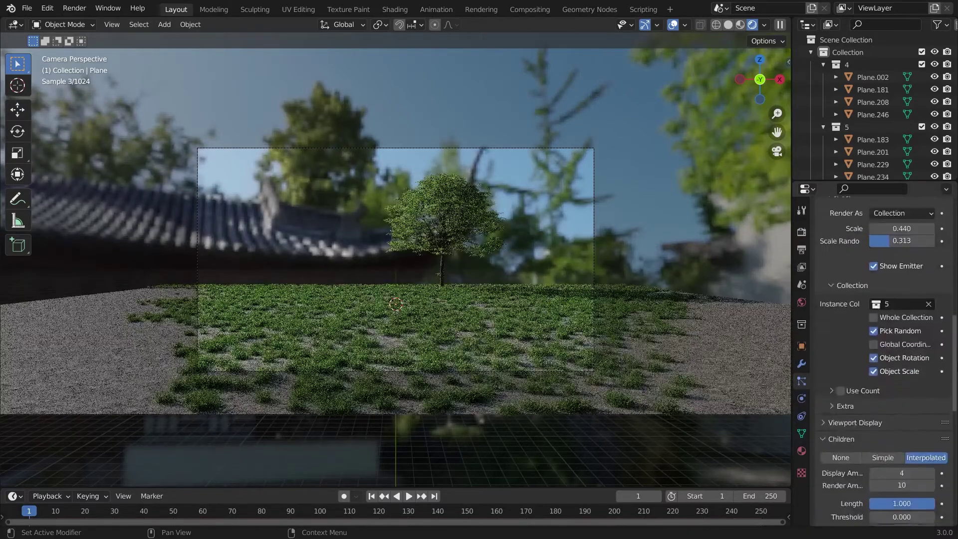
left_click(902, 304)
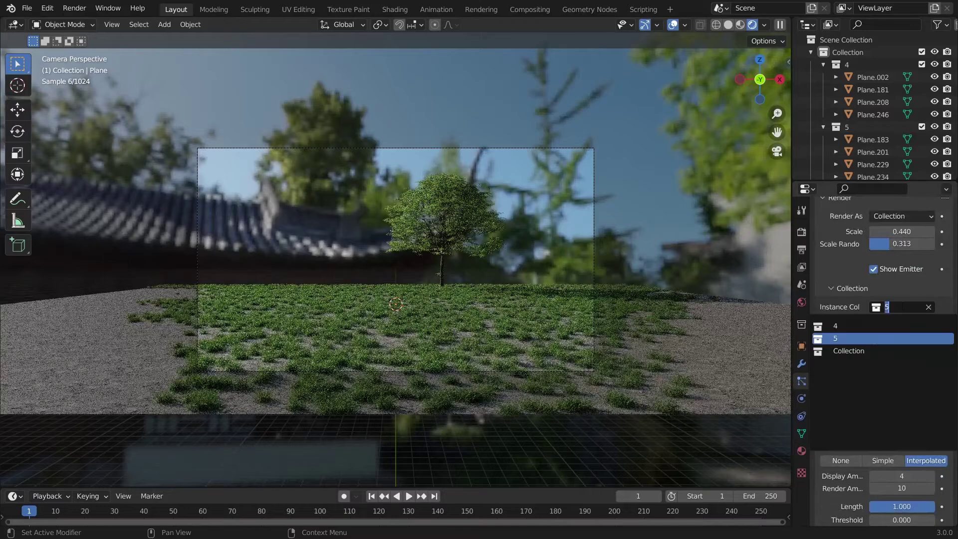
left_click(851, 327)
scroll(852, 328, "up", 6)
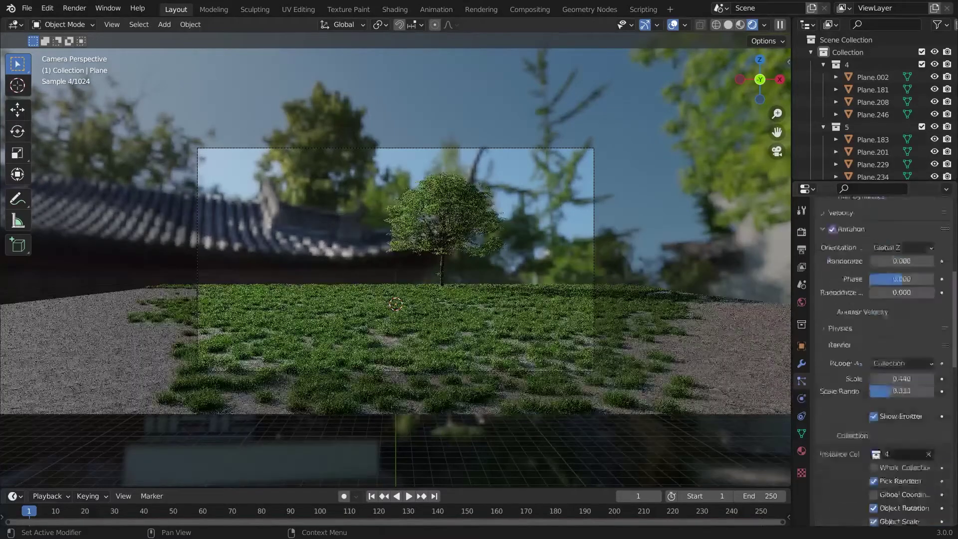
scroll(883, 325, "up", 5)
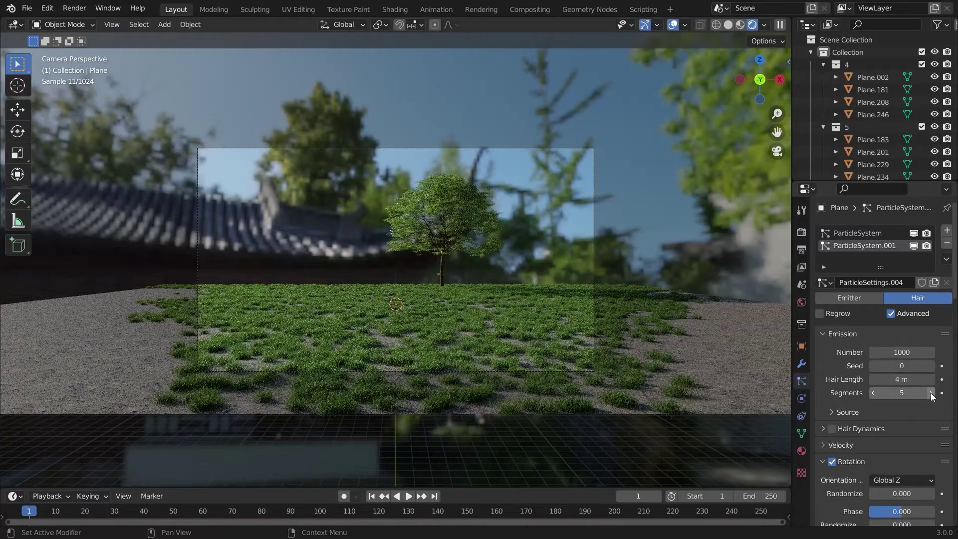
Set the second system's seed to 1 and the viewport children display amount to 10.
left_click(930, 365)
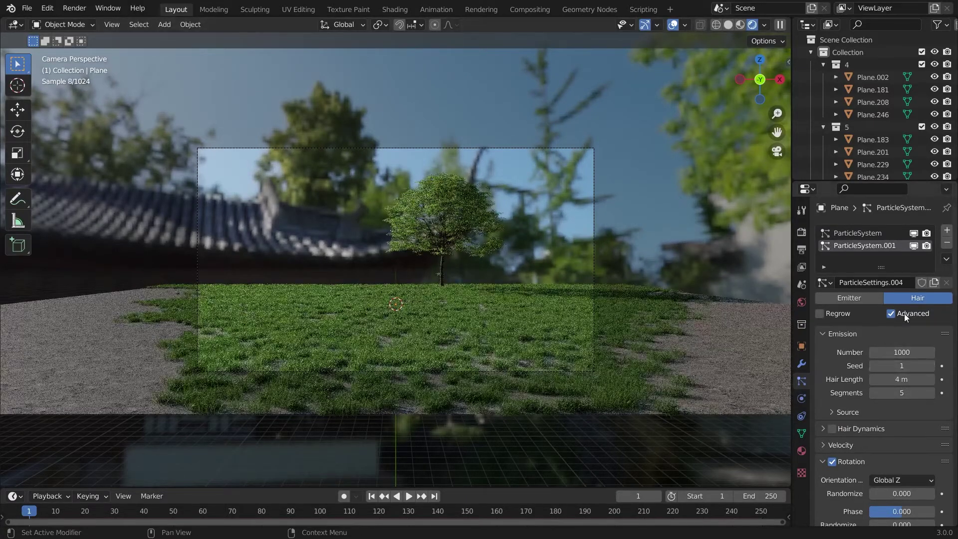
left_click_drag(955, 347, 950, 435)
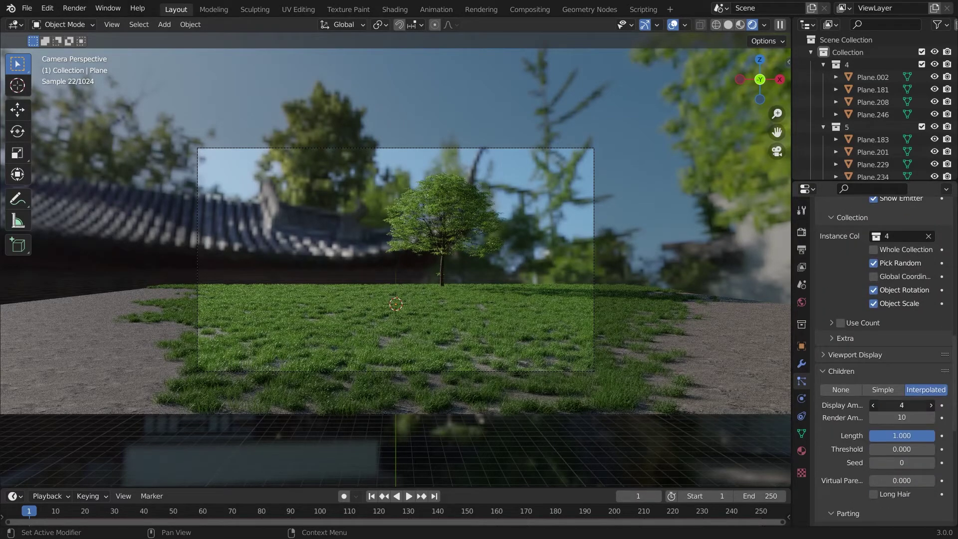
key("Return")
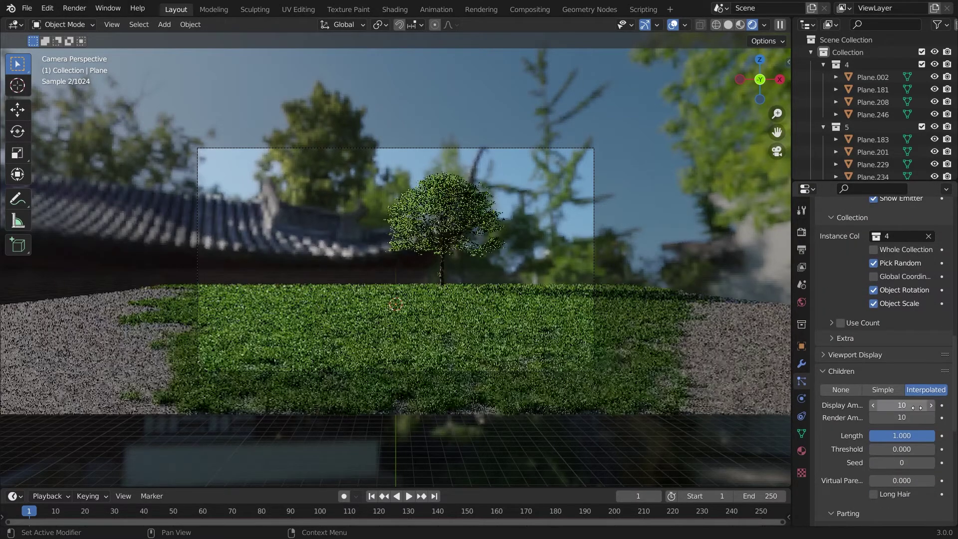
scroll(897, 399, "up", 15)
scroll(955, 202, "up", 7)
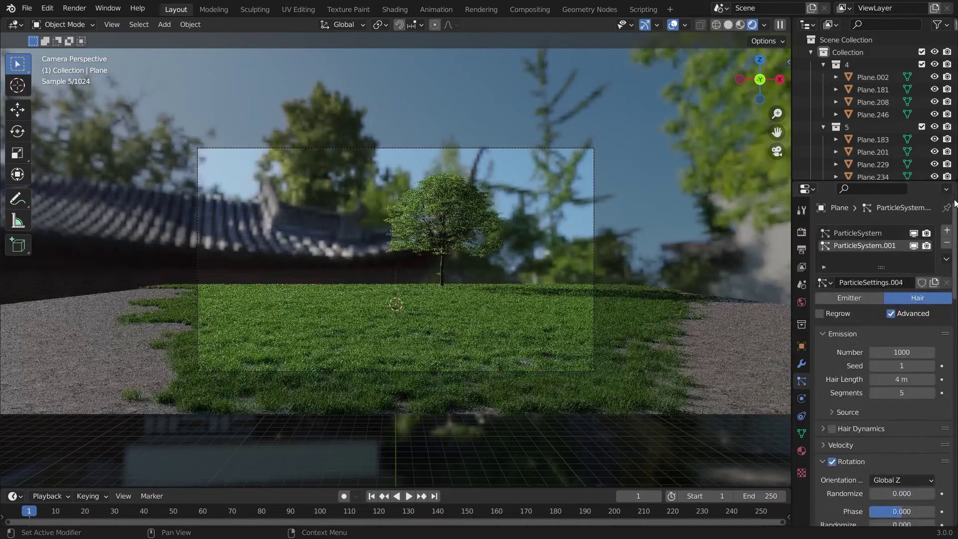
left_click(886, 232)
Set the first grass particle system's viewport children display amount to 10.
scroll(951, 399, "down", 15)
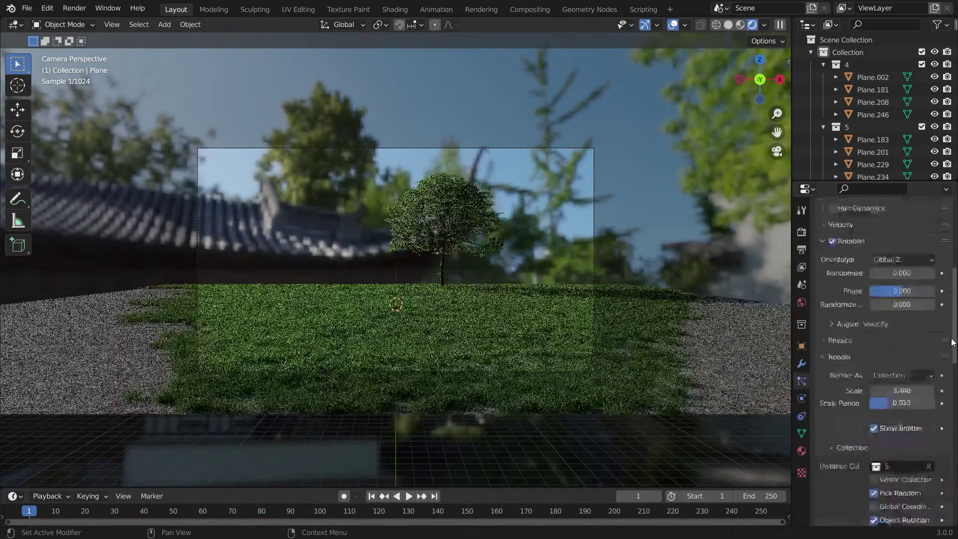
double_click(907, 414)
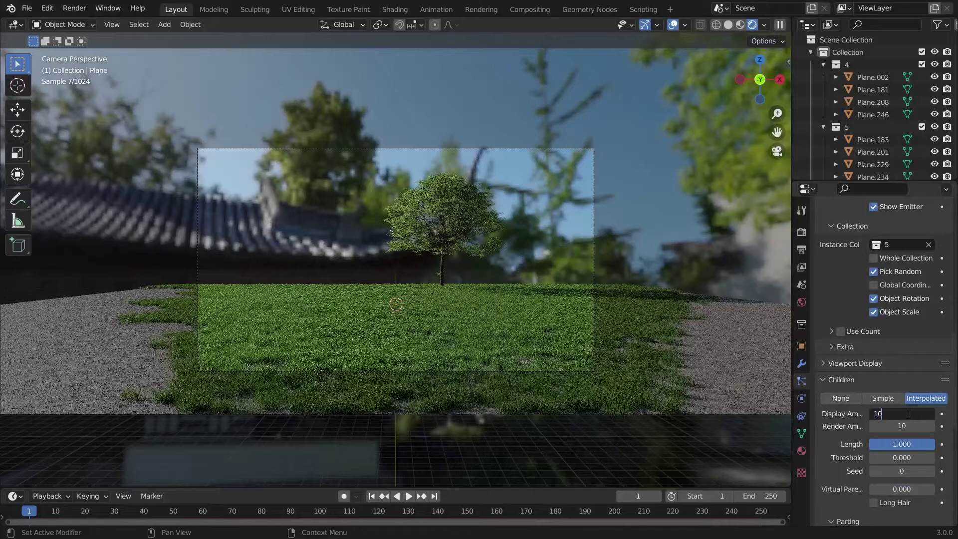
key("Return")
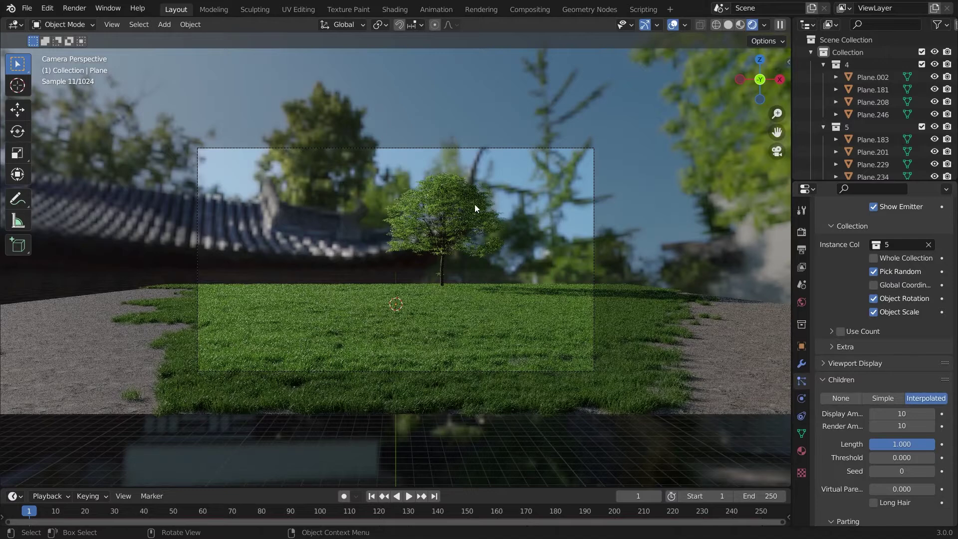
left_click(464, 246)
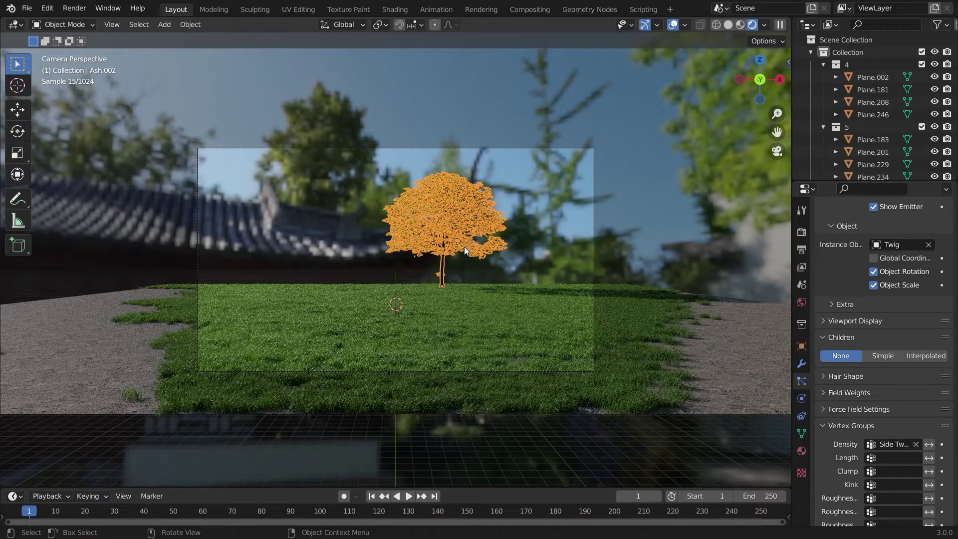
Move the tree along X, about 8.7 m to the right in the camera frame.
key("g")
key("y")
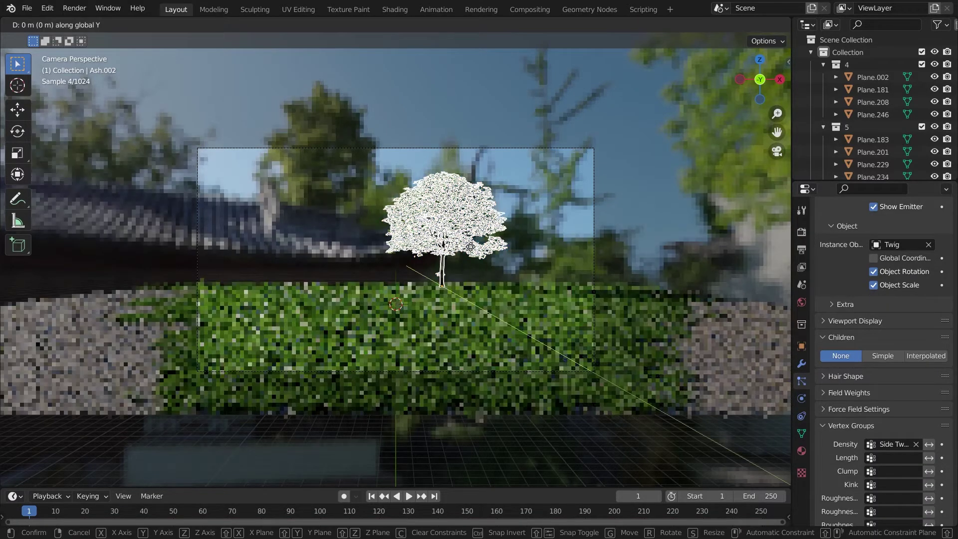
key("x")
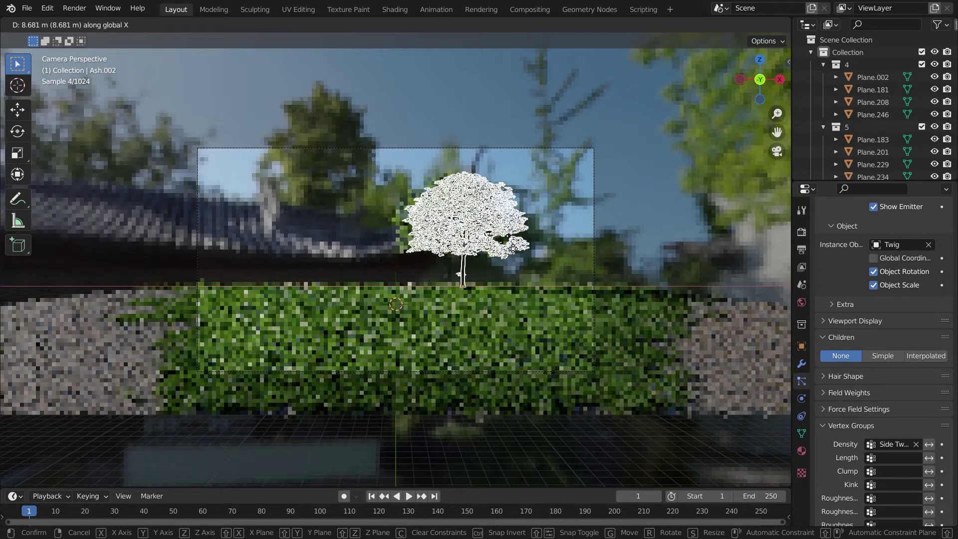
left_click(555, 261)
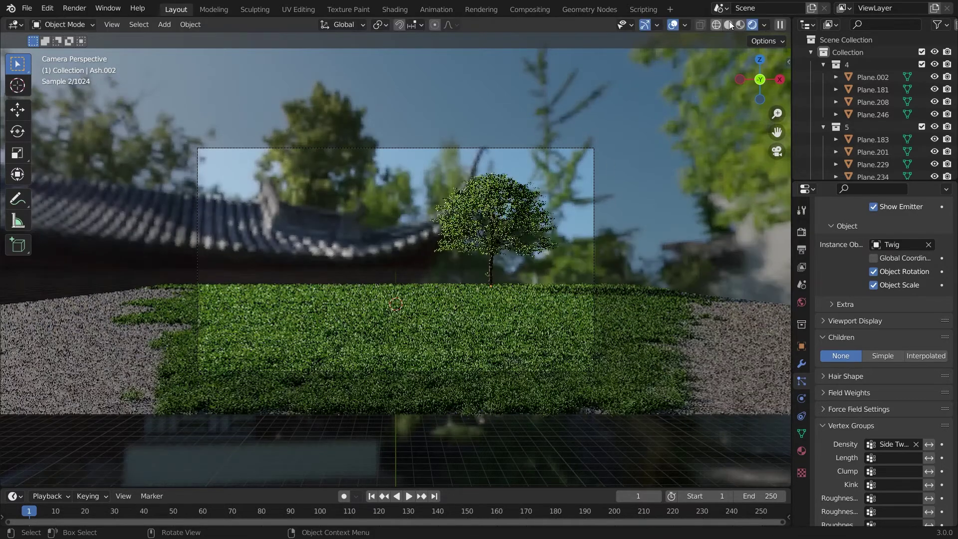
left_click(729, 24)
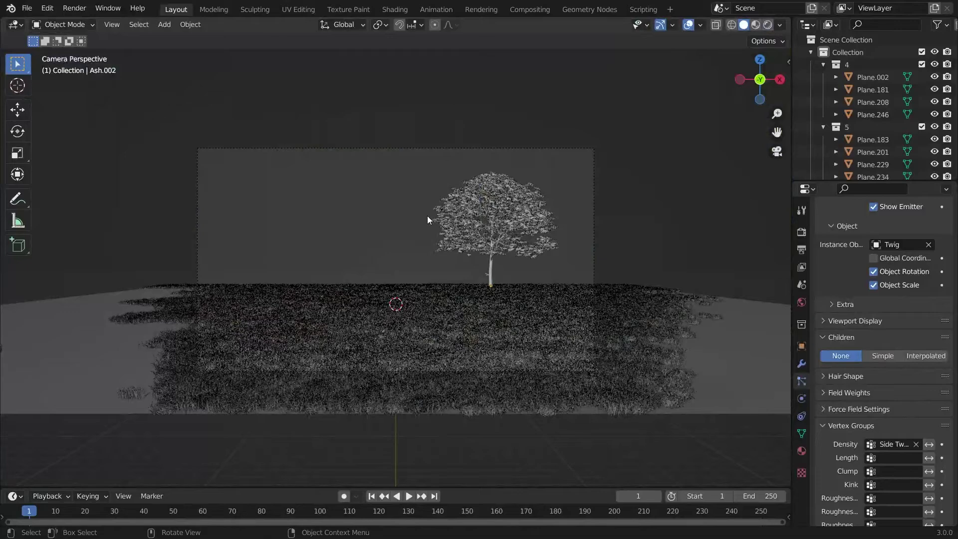
Select the ground plane and hide the second grass particle system from the viewport.
key("shift+a")
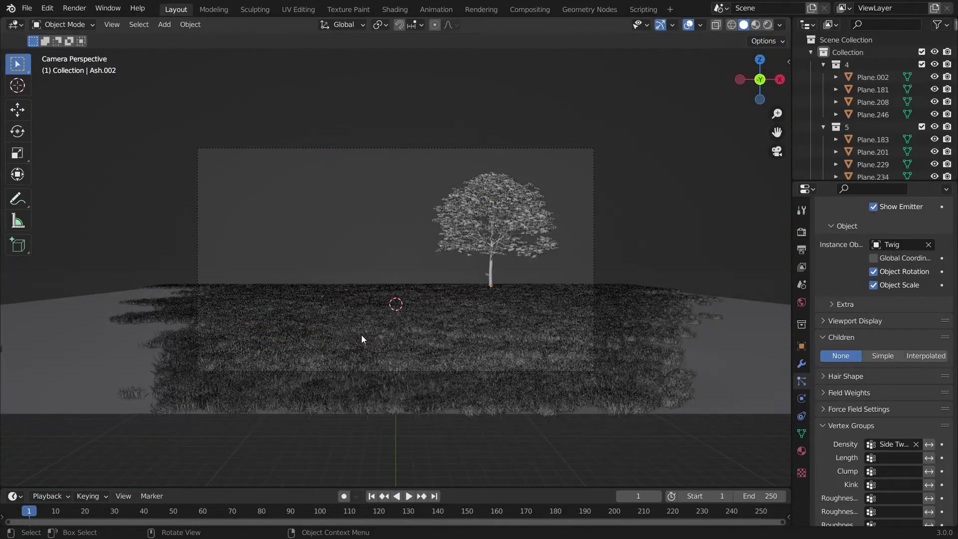
left_click(362, 338)
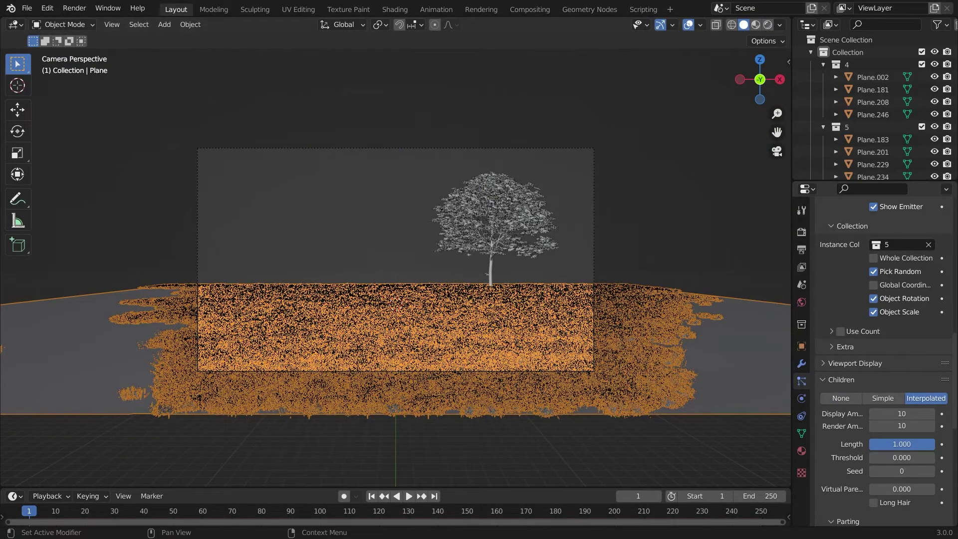
scroll(953, 299, "up", 15)
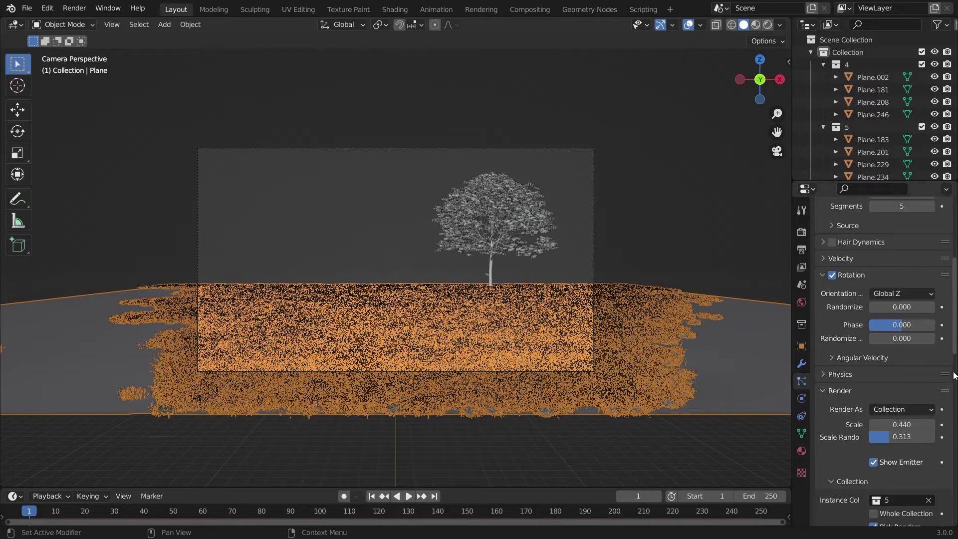
left_click(913, 246)
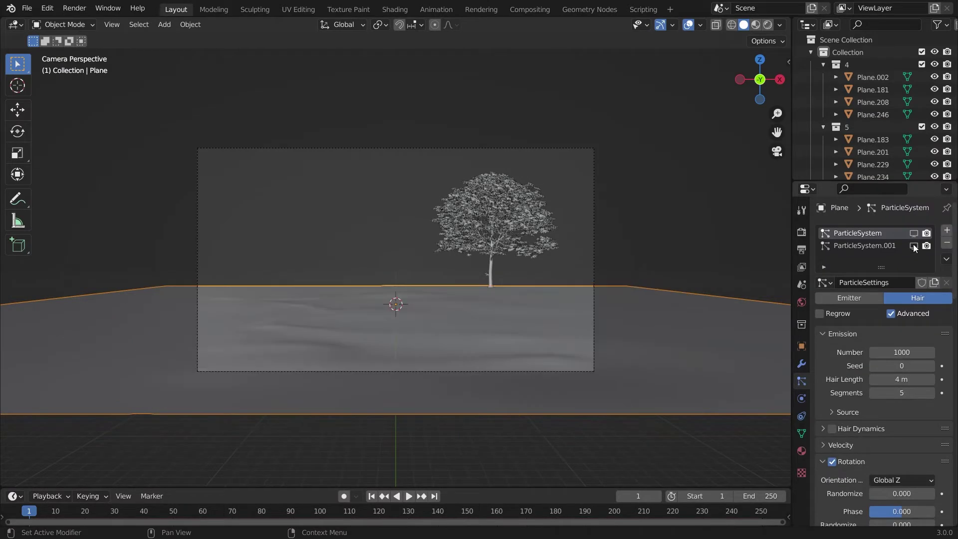
Search 'image' in Preferences add-ons to confirm Import Images as Planes is enabled.
key("shift+a")
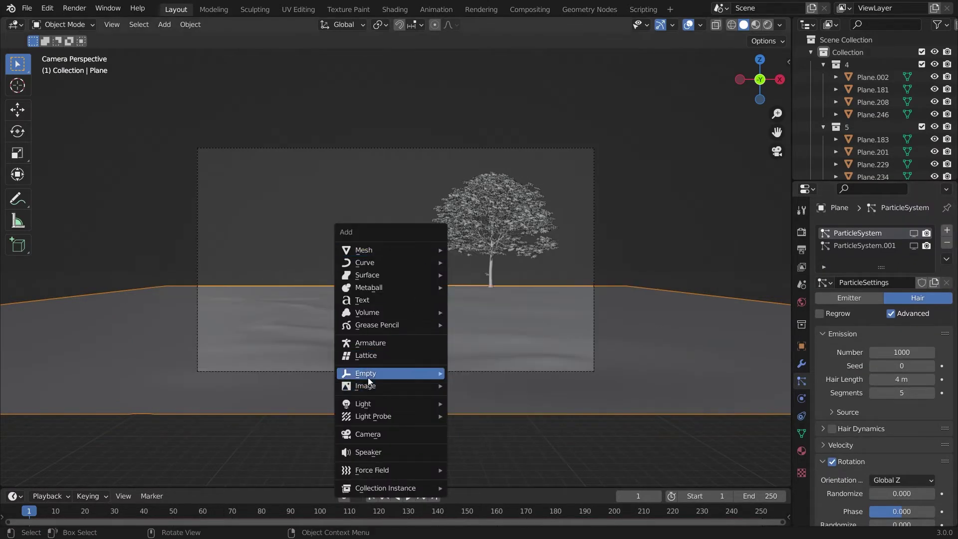
mouse_move(405, 385)
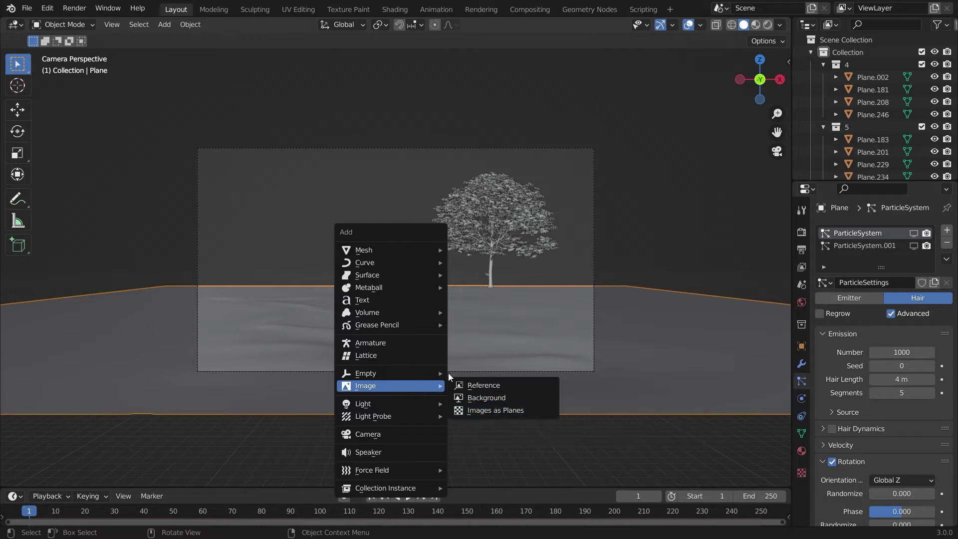
left_click(47, 8)
left_click(75, 187)
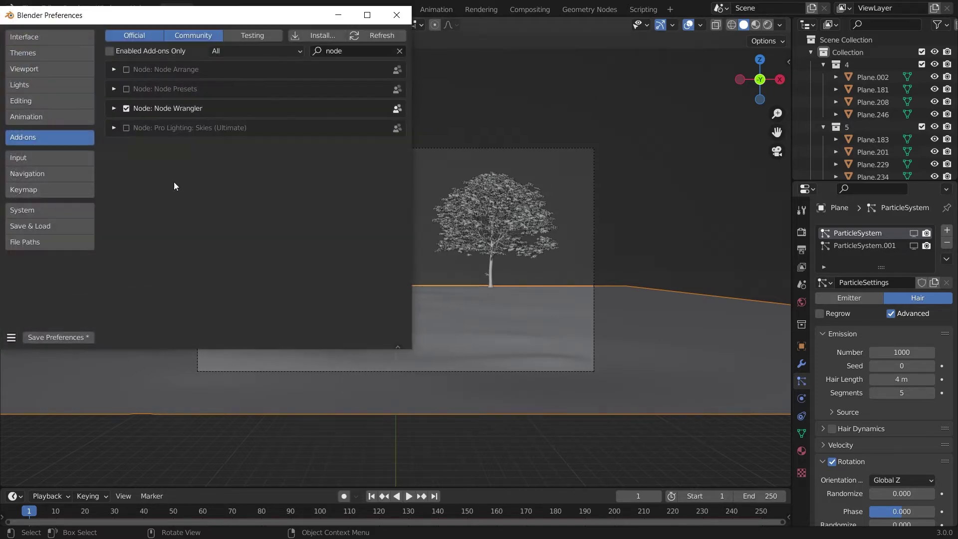
left_click(400, 52)
left_click(370, 51)
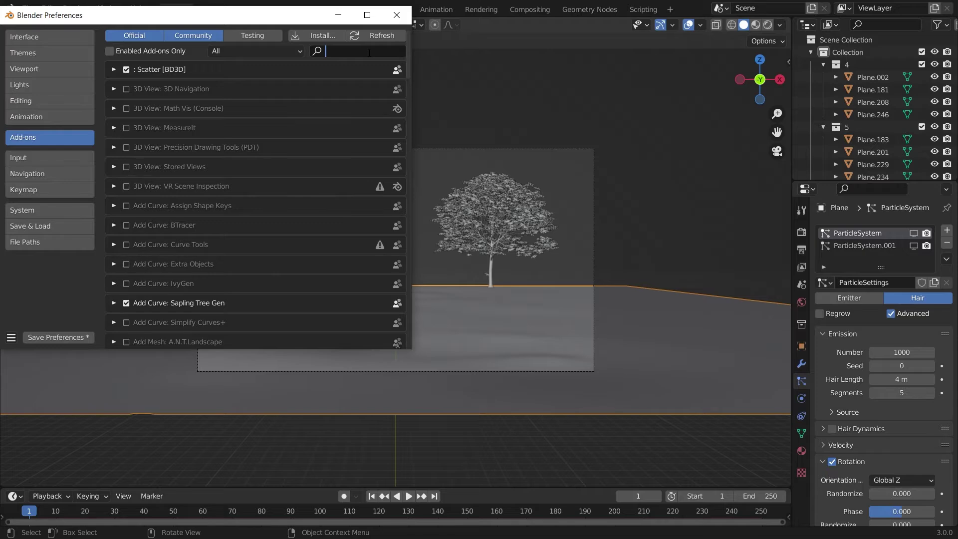
type("image")
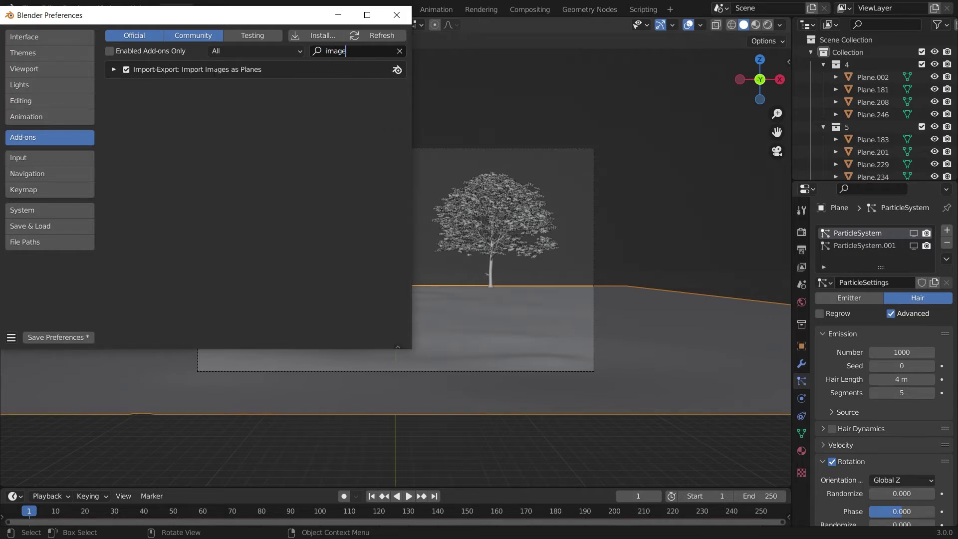
left_click(391, 18)
key("shift+a")
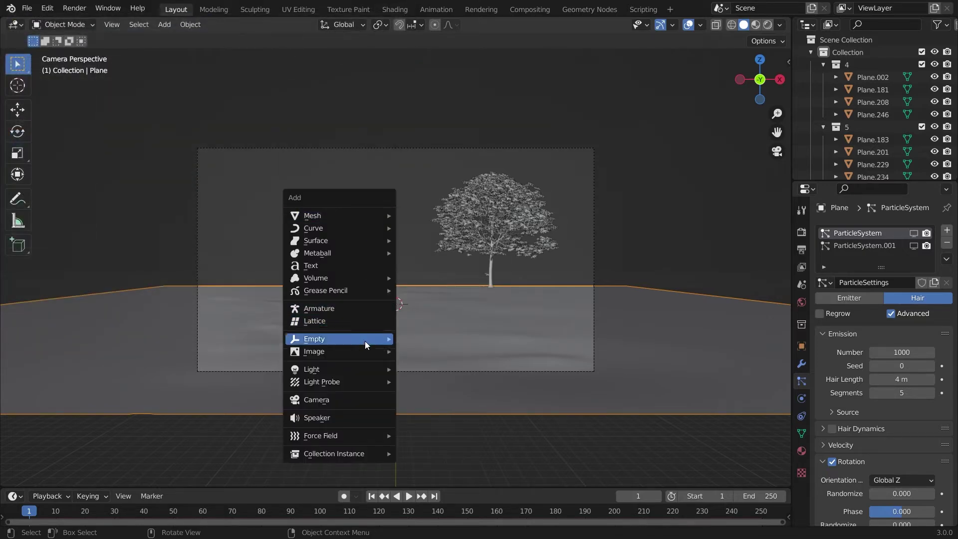
Import cloudy-sky-with-mountains.jpg as an image plane and start scaling it up.
mouse_move(379, 351)
left_click(436, 373)
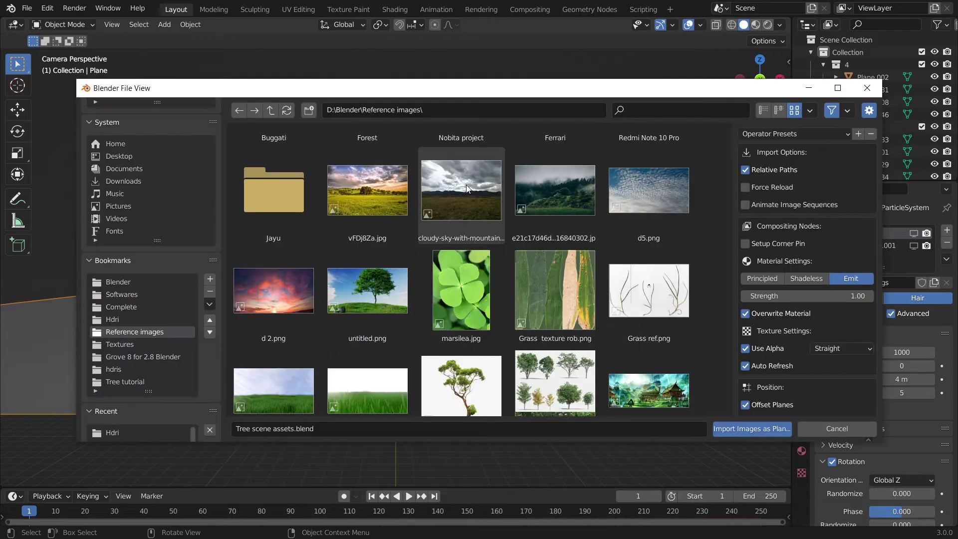
left_click(466, 185)
double_click(466, 185)
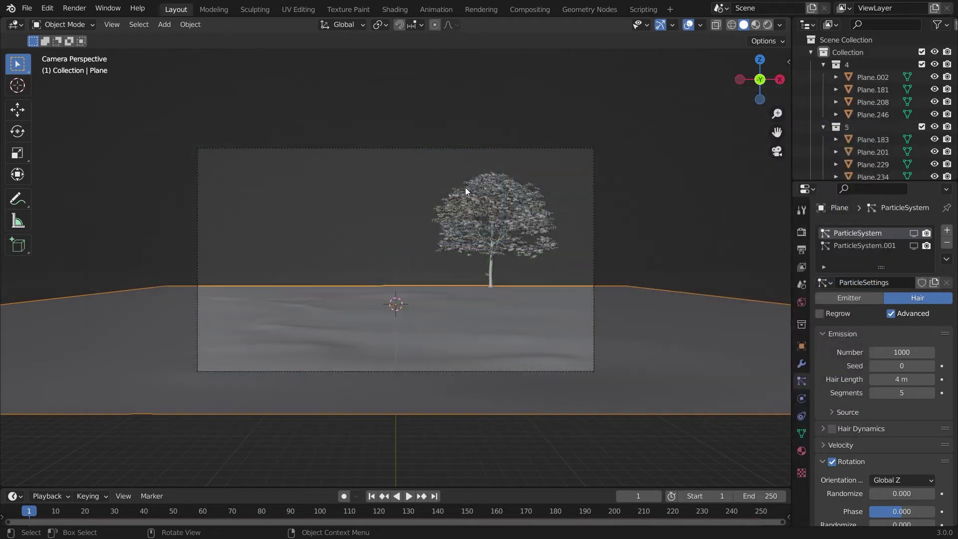
key("s")
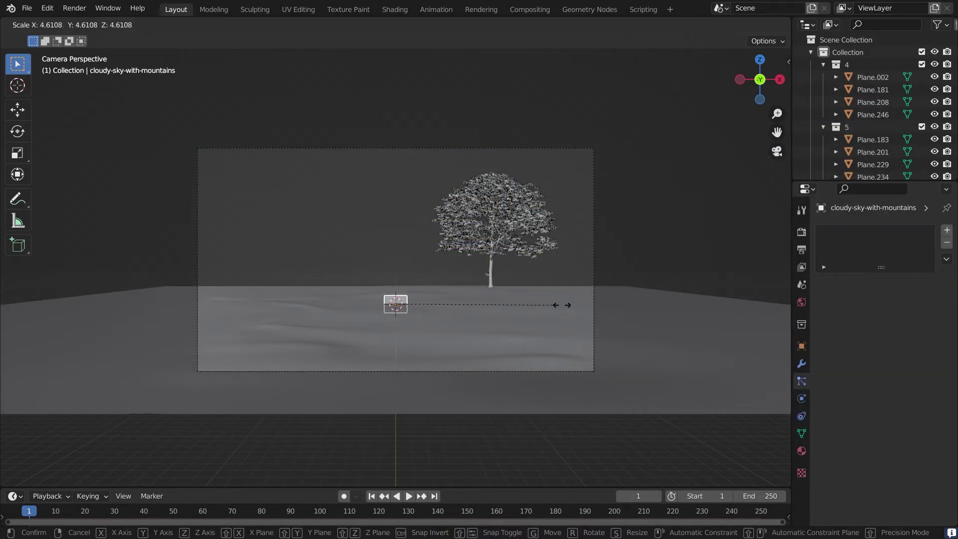
Enlarge the sky plane and push it back along Y behind the tree.
left_click(160, 286)
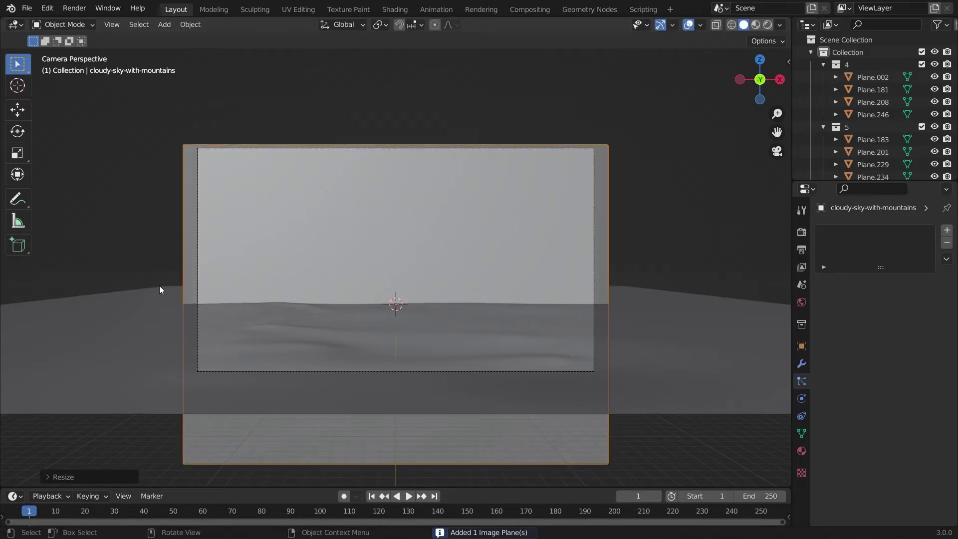
key("g")
key("y")
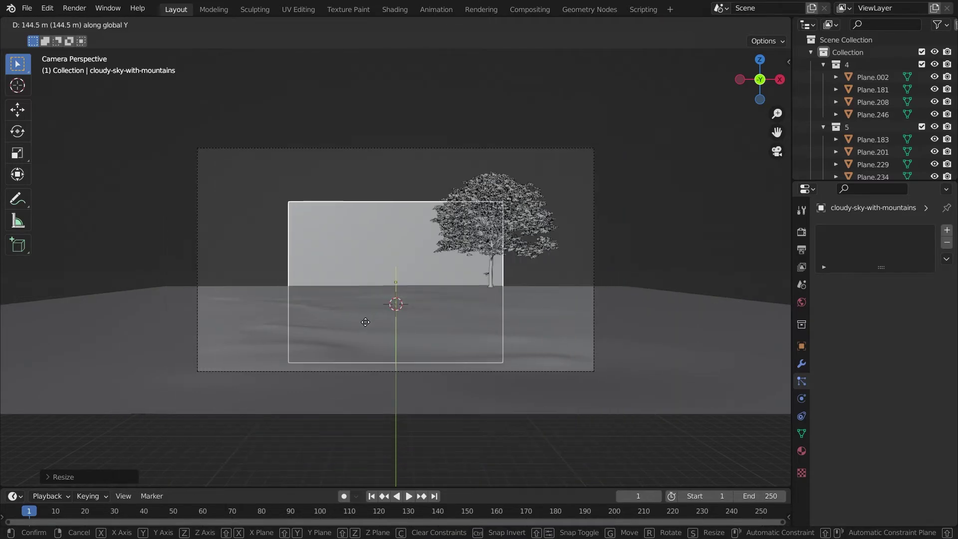
left_click(364, 319)
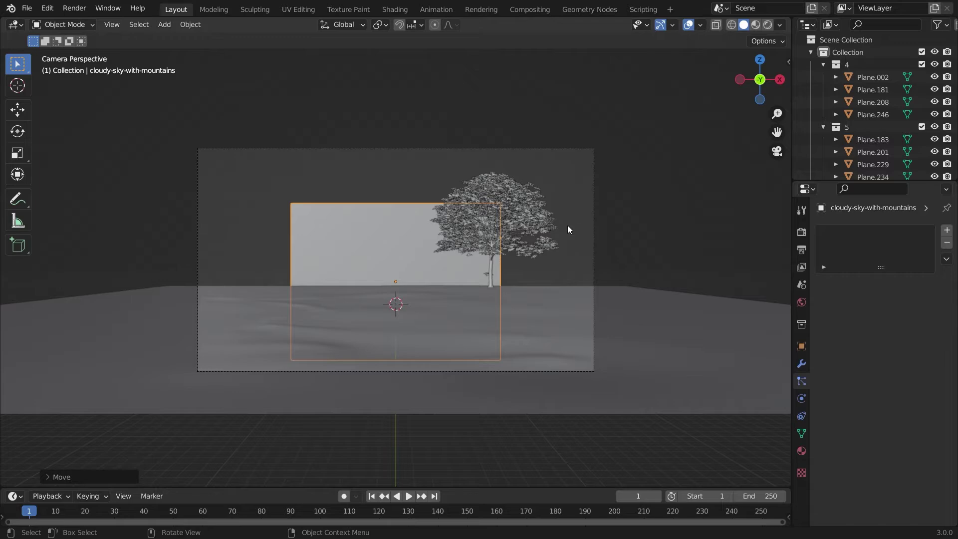
Isolate the sky plane in Material Preview, enlarge it further and lower it along Z.
key("KP_Divide")
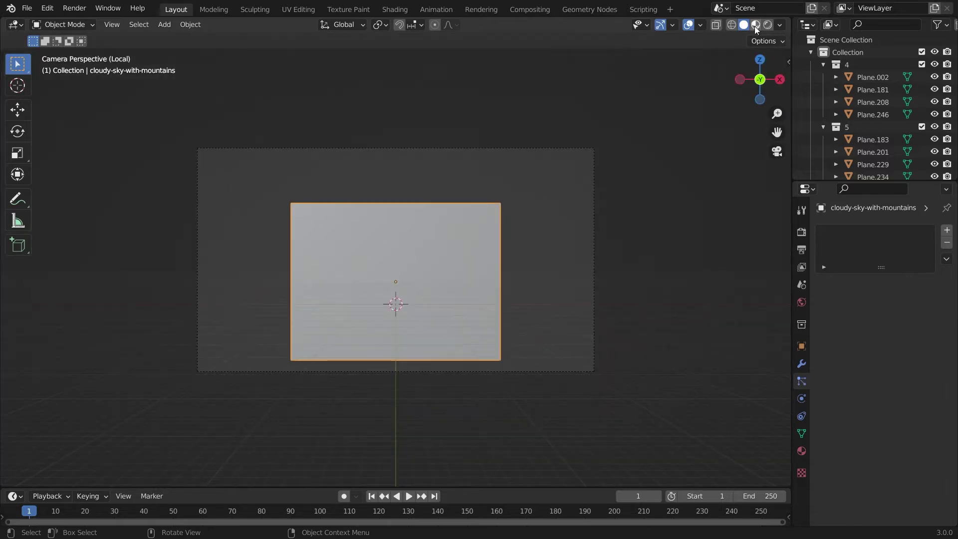
left_click(755, 25)
key("s")
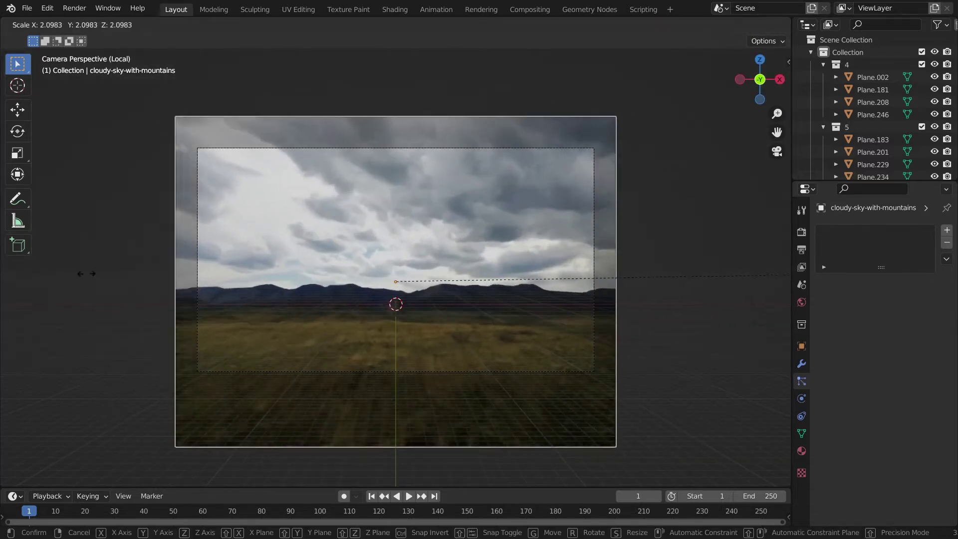
left_click(271, 301)
key("g")
key("z")
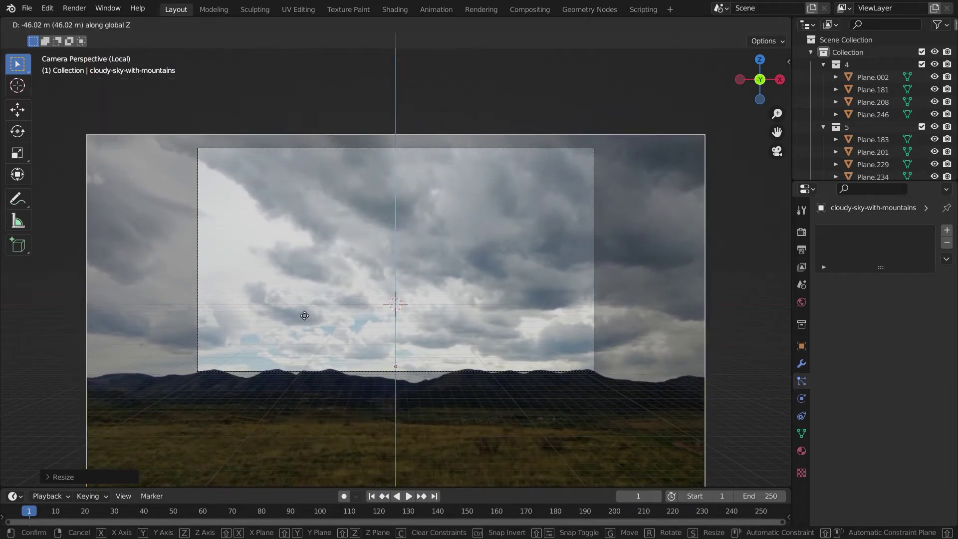
left_click(304, 315)
key("Tab")
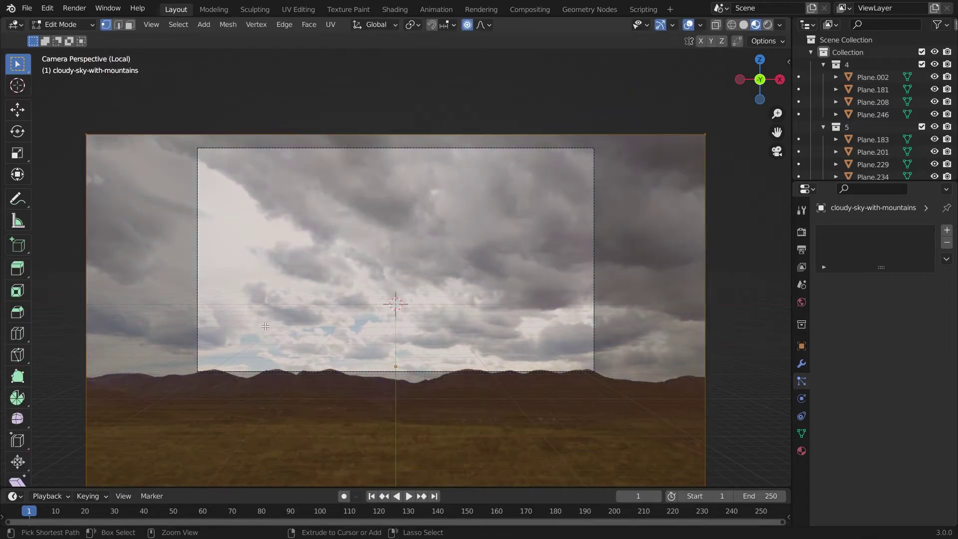
Add vertical loop cuts at the camera frame's left and right edges.
key("ctrl+r")
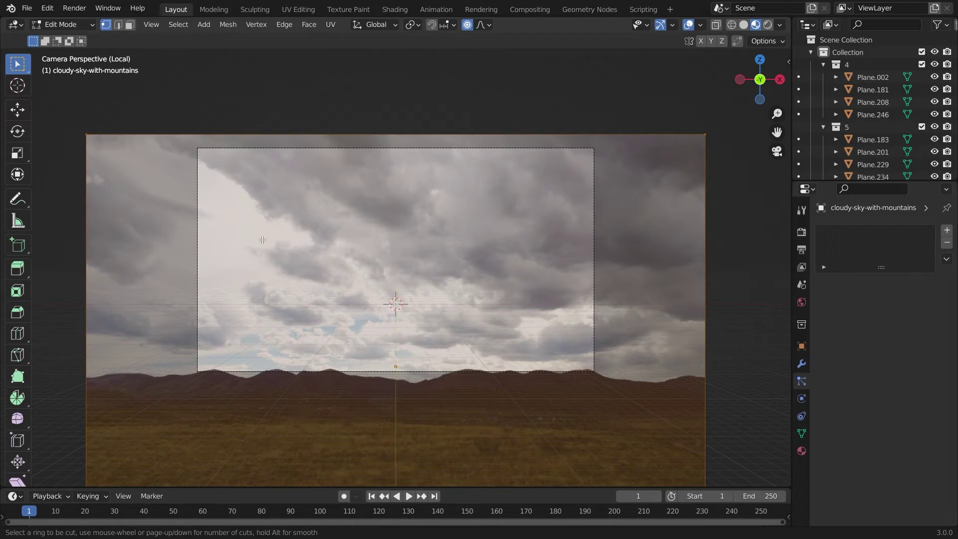
left_click(396, 135)
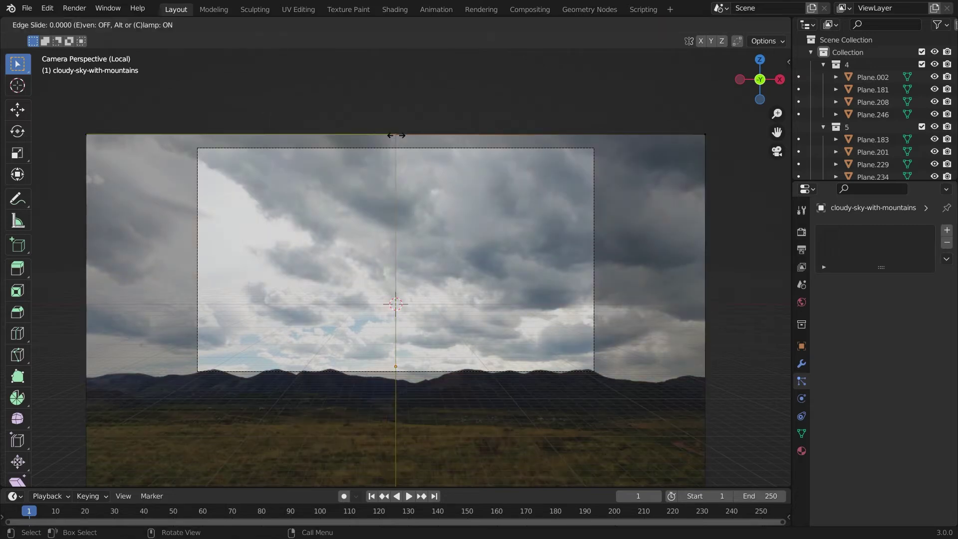
left_click(197, 151)
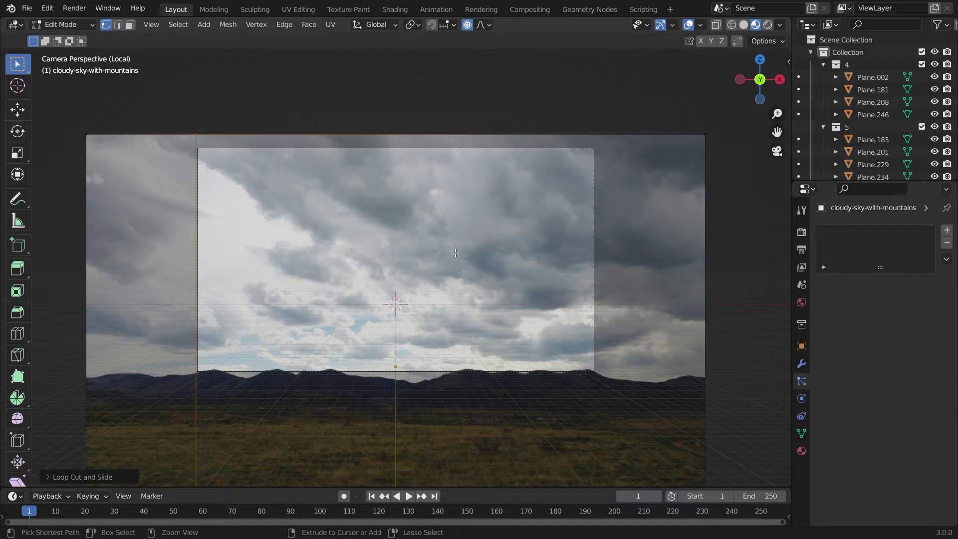
key("ctrl+r")
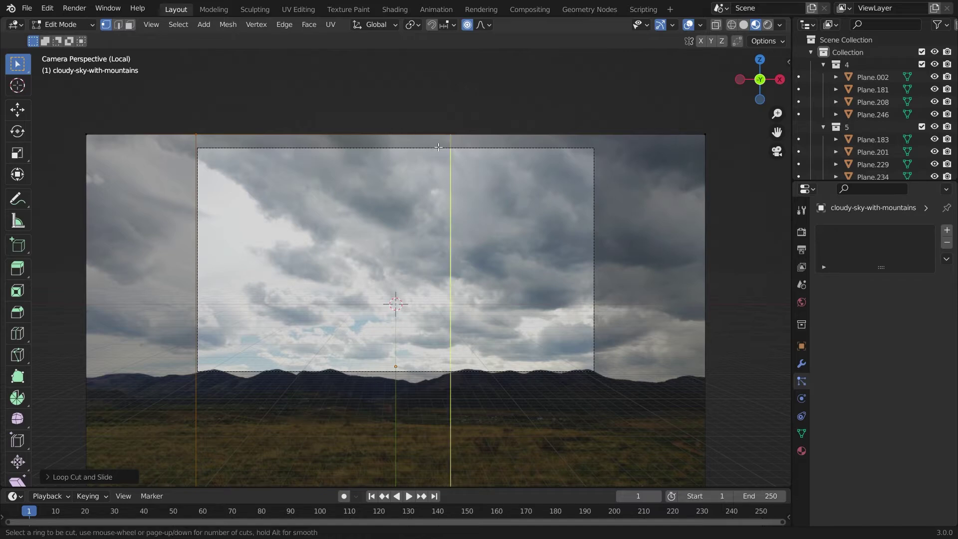
left_click(438, 146)
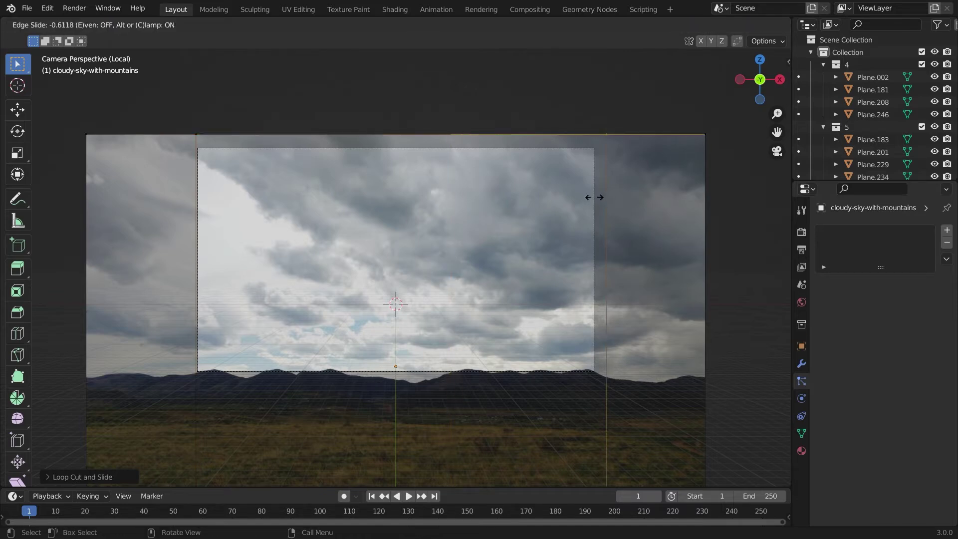
left_click(583, 222)
Add horizontal loop cuts at the horizon and the camera frame's top edge.
key("ctrl+r")
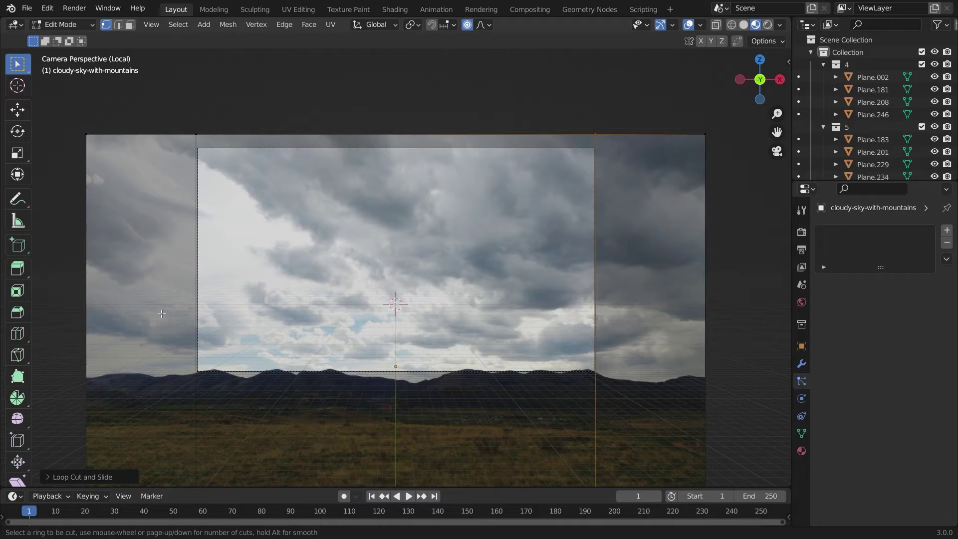
left_click(100, 380)
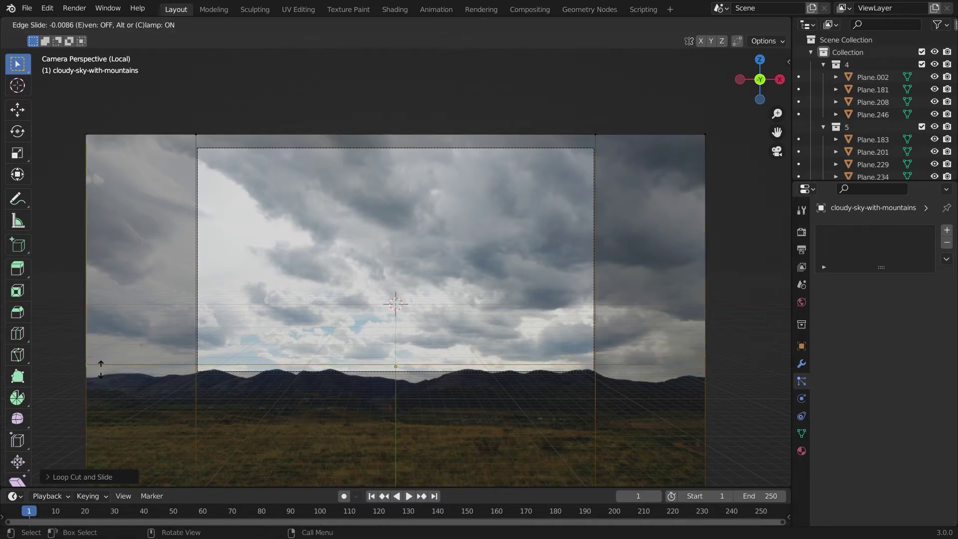
left_click(96, 378)
key("ctrl+r")
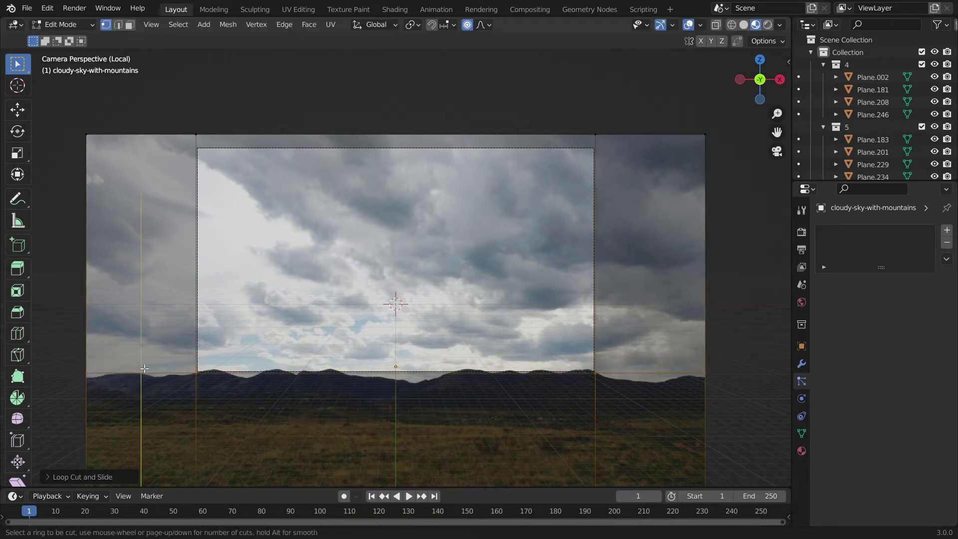
left_click(101, 252)
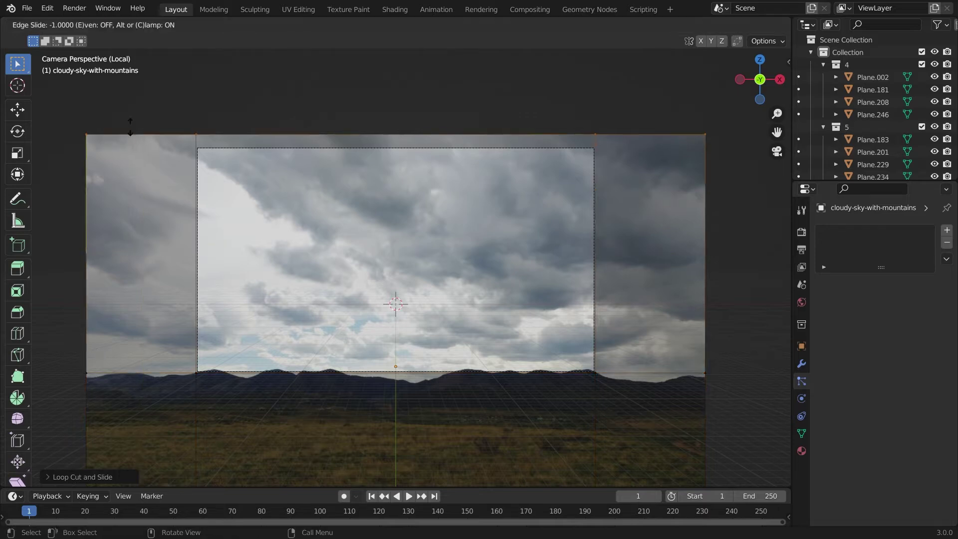
left_click(122, 144)
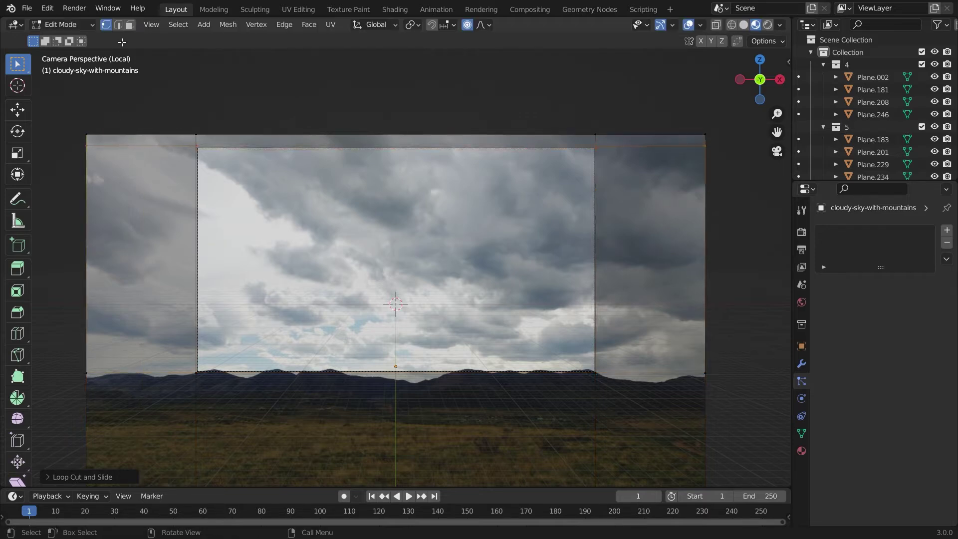
Separate the sky face inside the camera frame into its own object.
left_click(324, 243)
key("p")
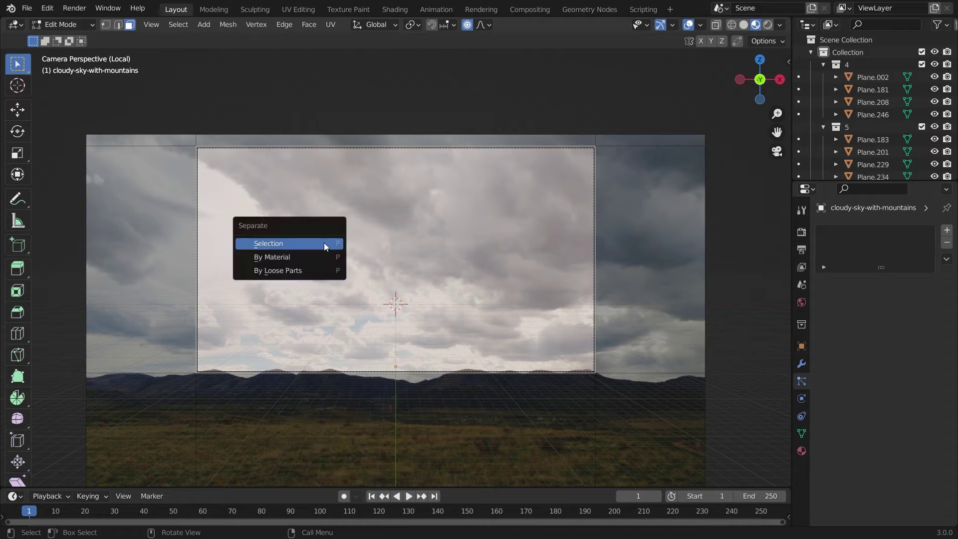
left_click(324, 242)
key("Tab")
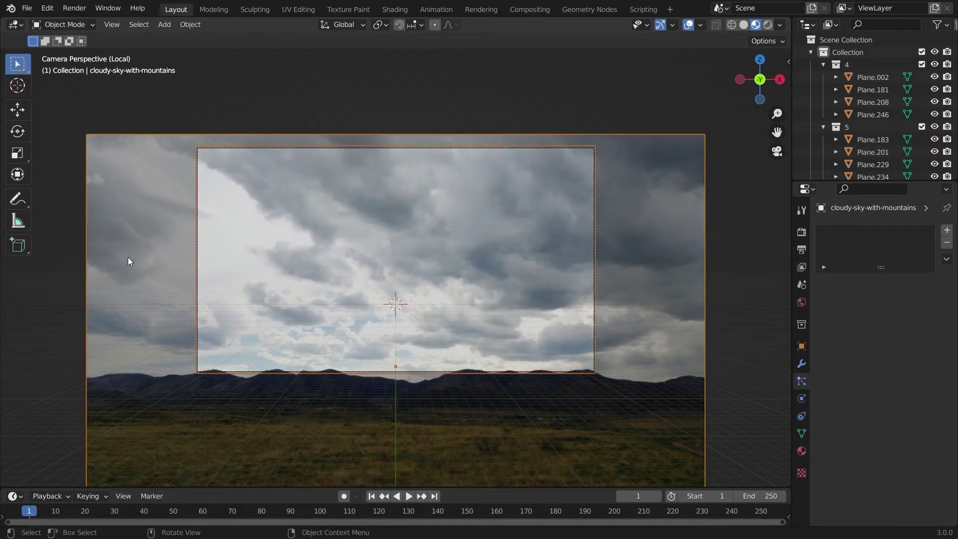
Delete the leftover mountain-image plane and view the full scene in Rendered shading.
key("x")
left_click(128, 259)
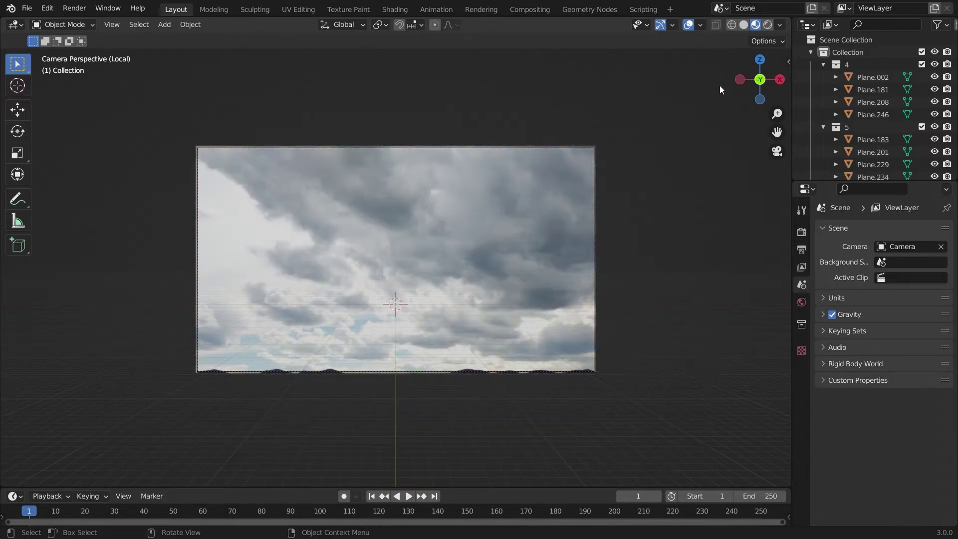
key("KP_Divide")
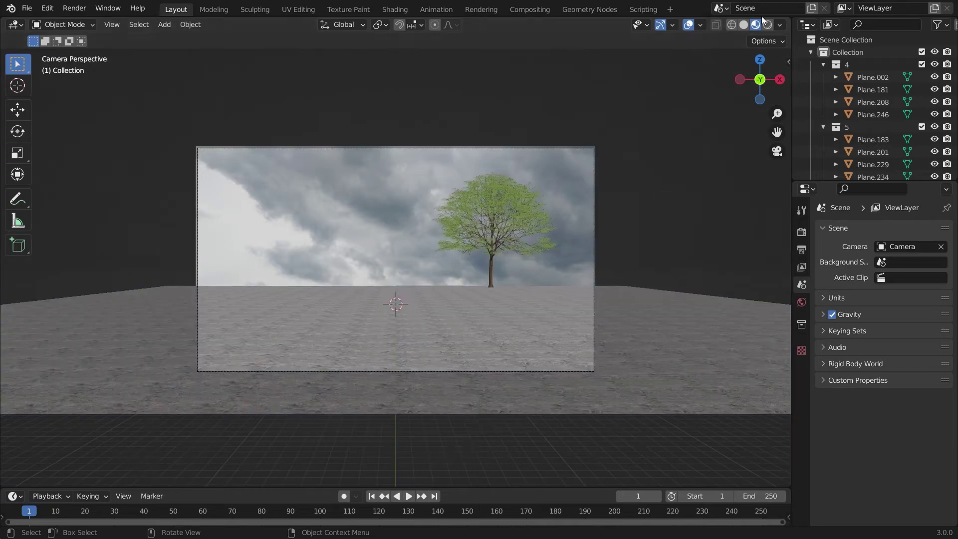
left_click(768, 25)
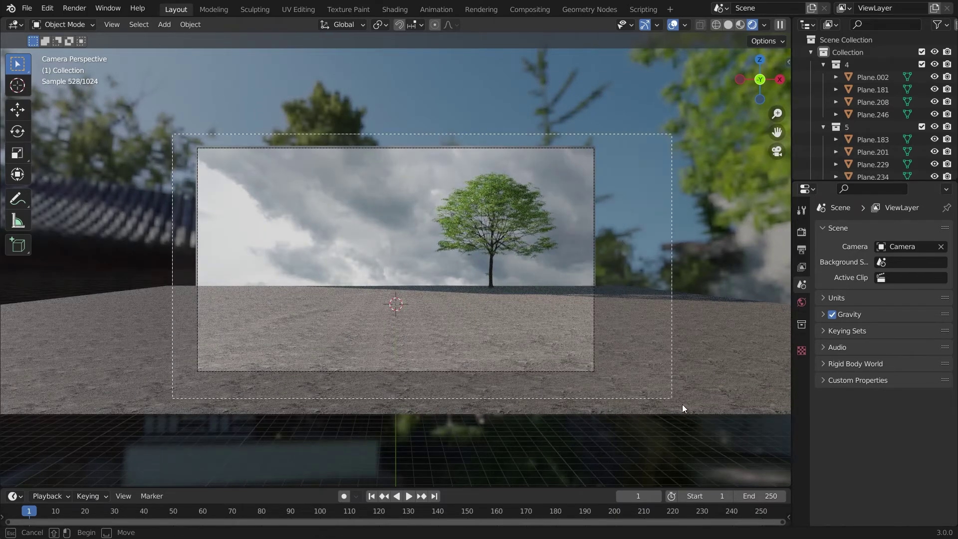
key("ctrl+z")
Re-enable viewport display of both grass particle systems on the ground plane.
left_click(432, 352)
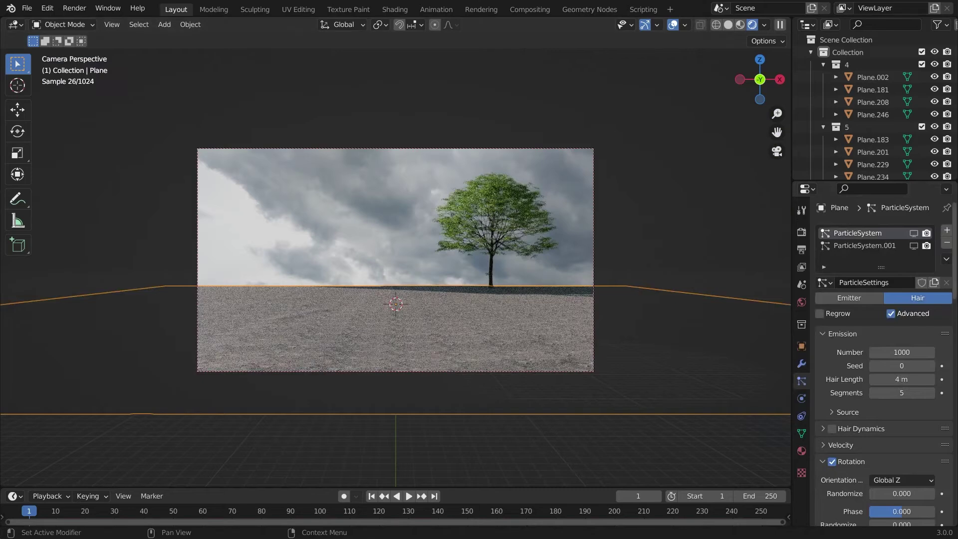
left_click(913, 233)
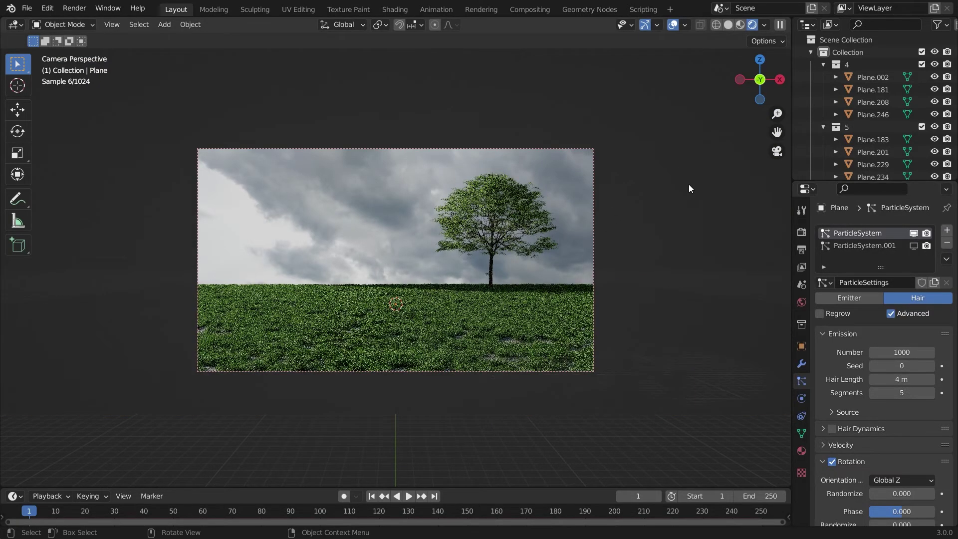
left_click(913, 245)
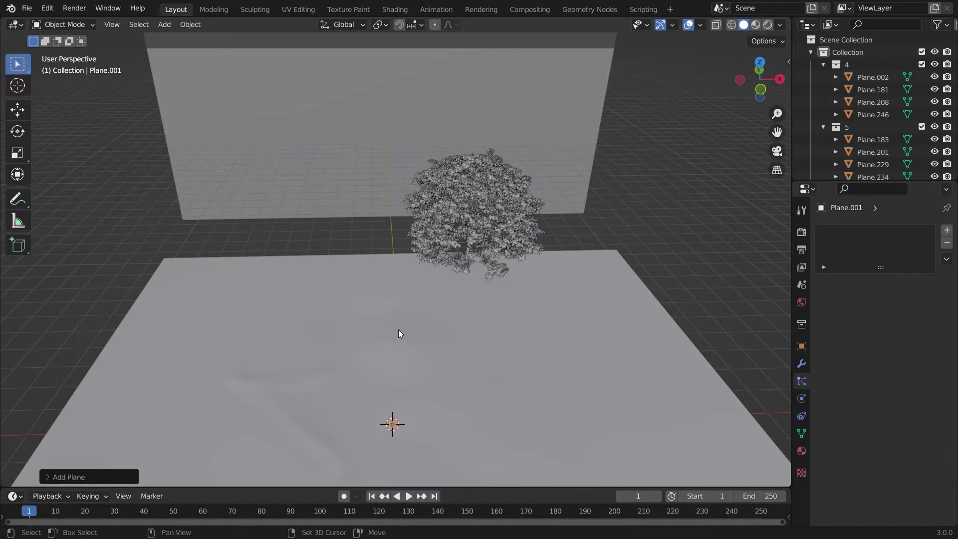
Enlarge the new plane from top view and raise it high above the scene along Z.
key("KP_7")
scroll(399, 334, "down", 8)
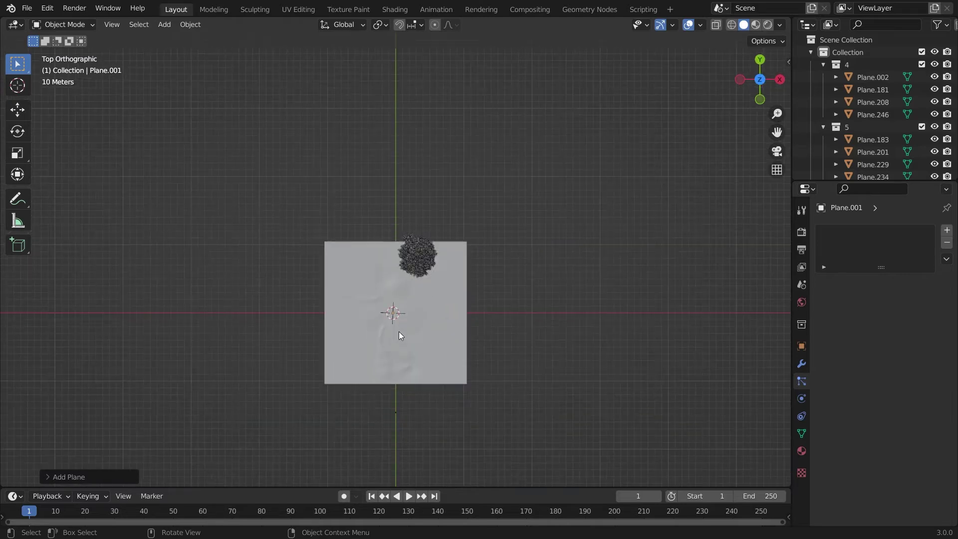
key("s")
left_click(486, 229)
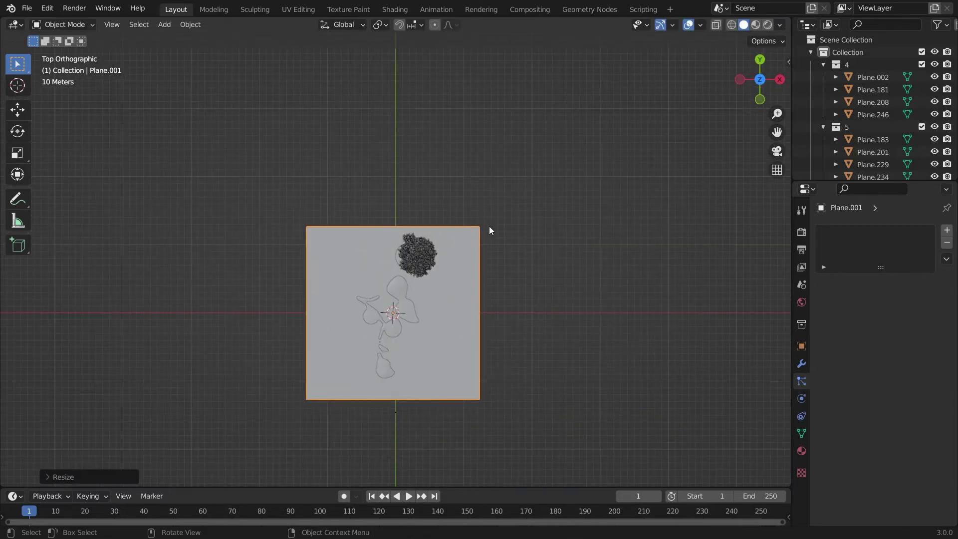
key("KP_0")
key("g")
key("z")
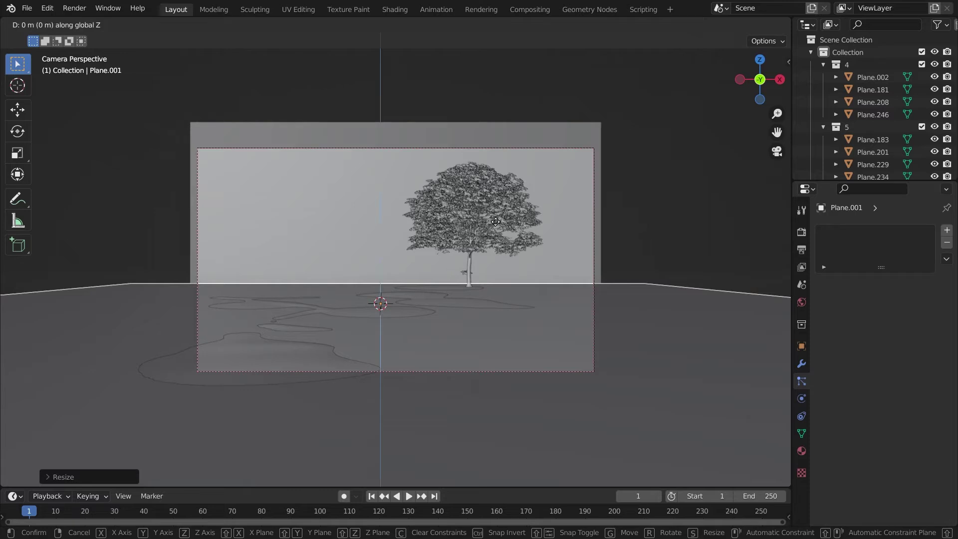
left_click(545, 304)
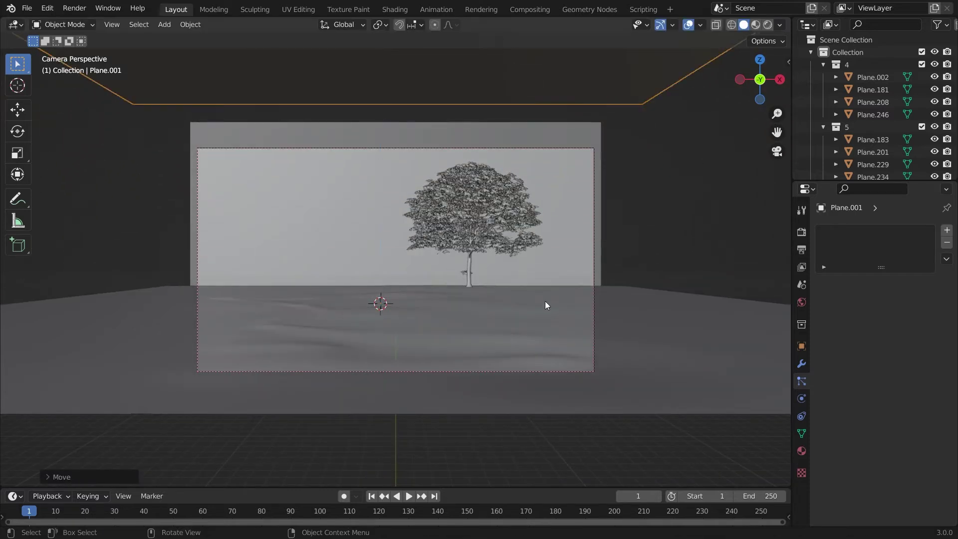
In Rendered preview, rotate the plane and reposition it, shifting it along Y.
left_click(756, 24)
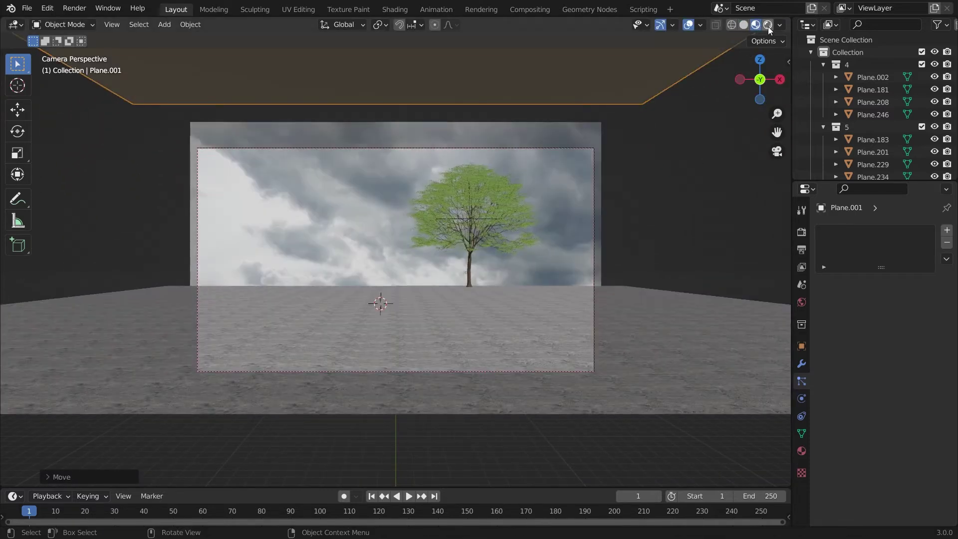
left_click(767, 25)
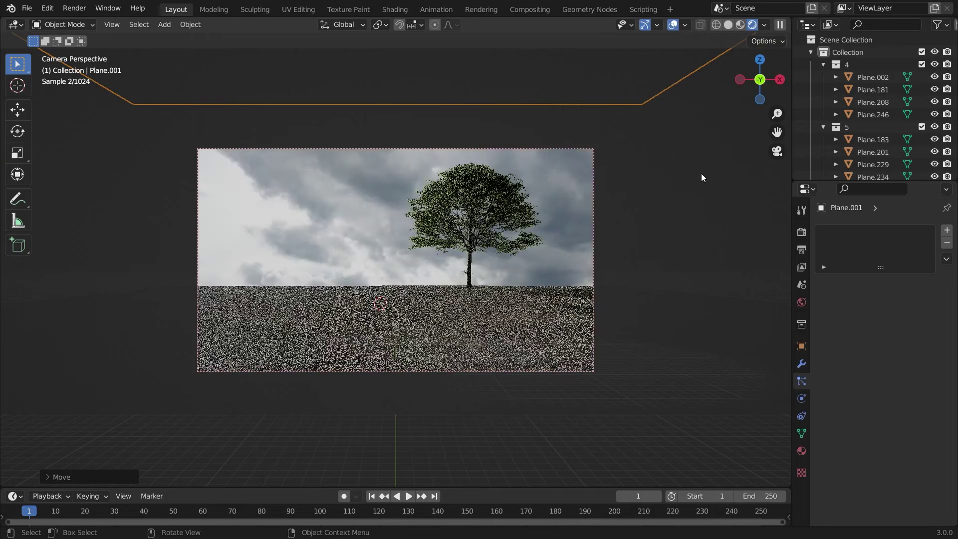
key("r")
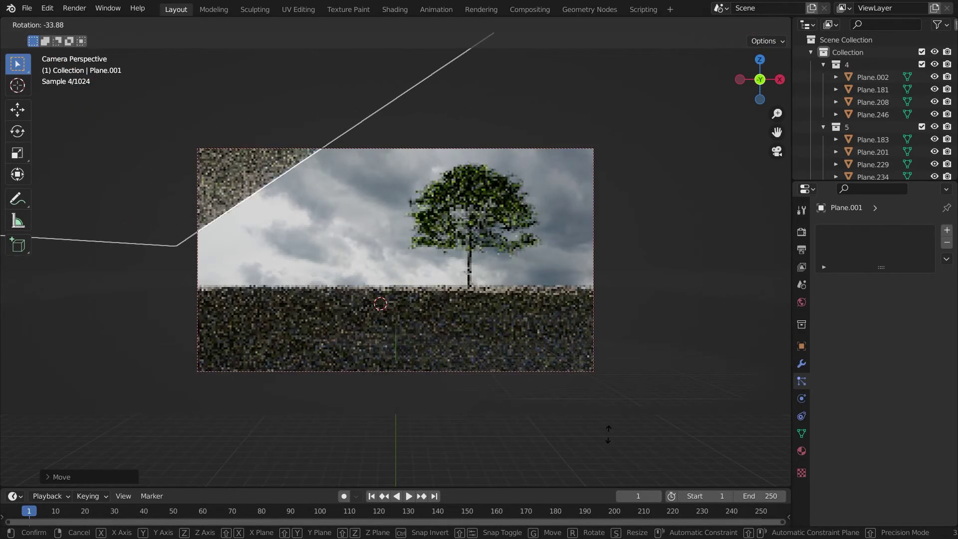
left_click(543, 406)
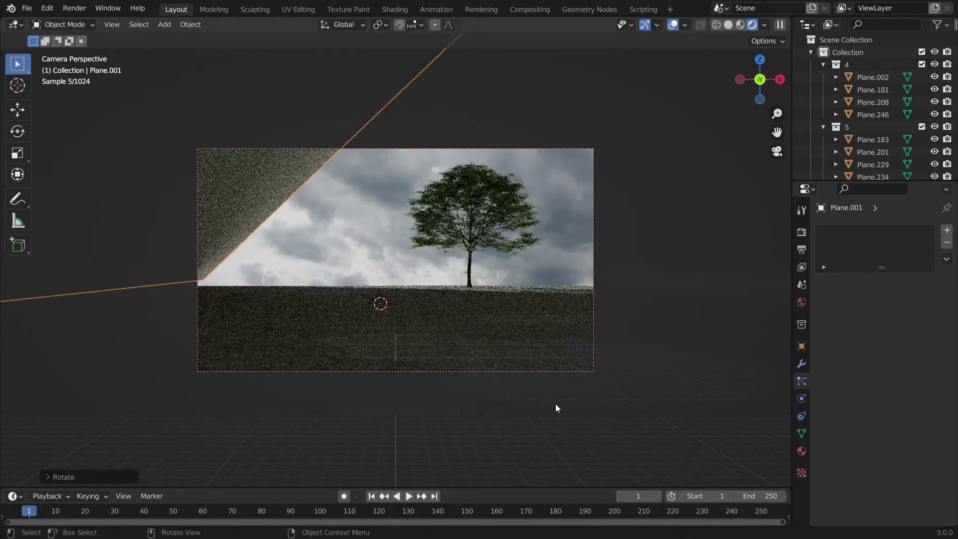
key("g")
left_click(539, 279)
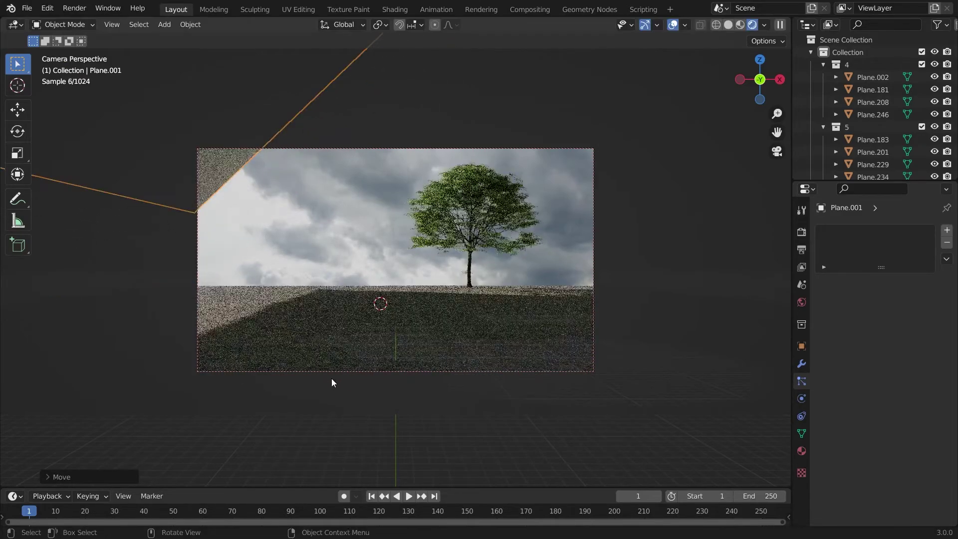
key("g")
key("y")
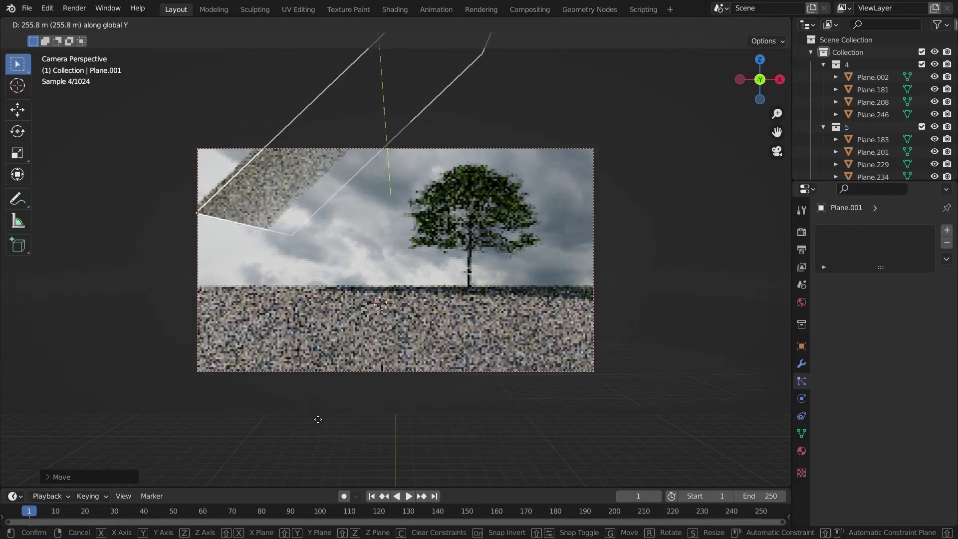
left_click(332, 408)
Resize the plane and slide it along X out of the camera frame.
key("s")
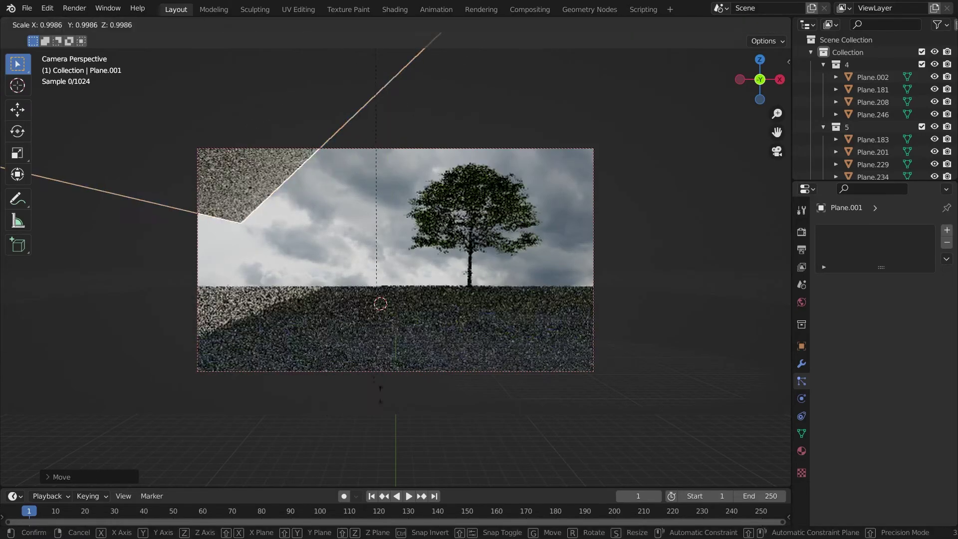
left_click(755, 430)
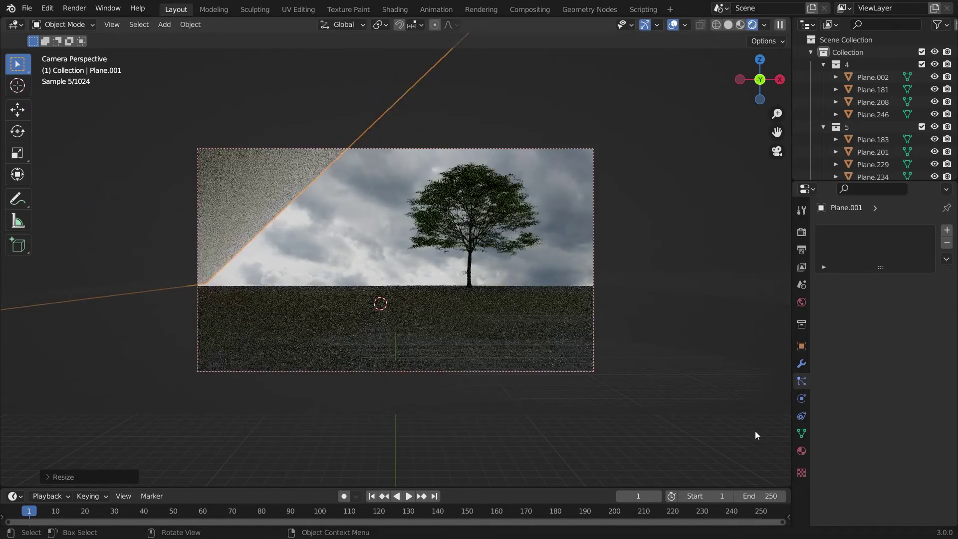
key("g")
key("x")
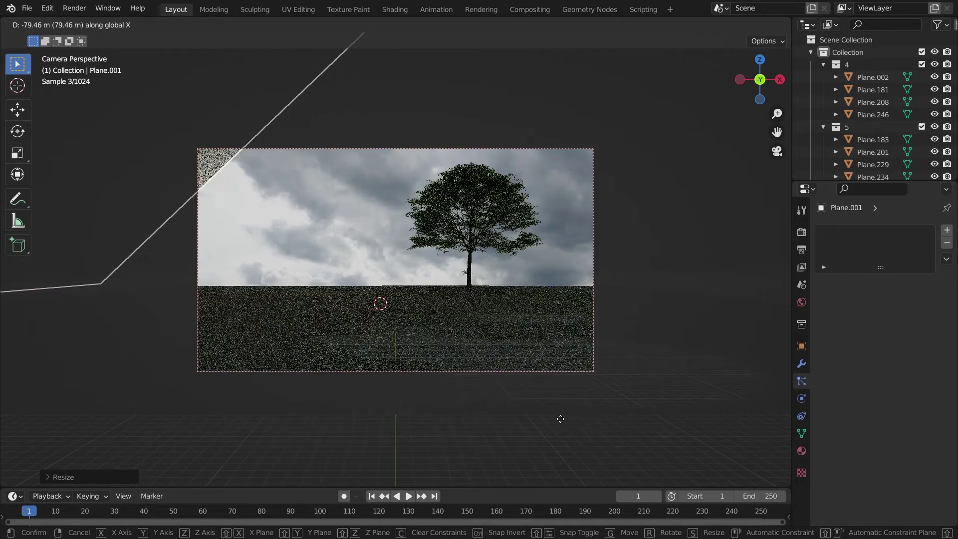
left_click(476, 401)
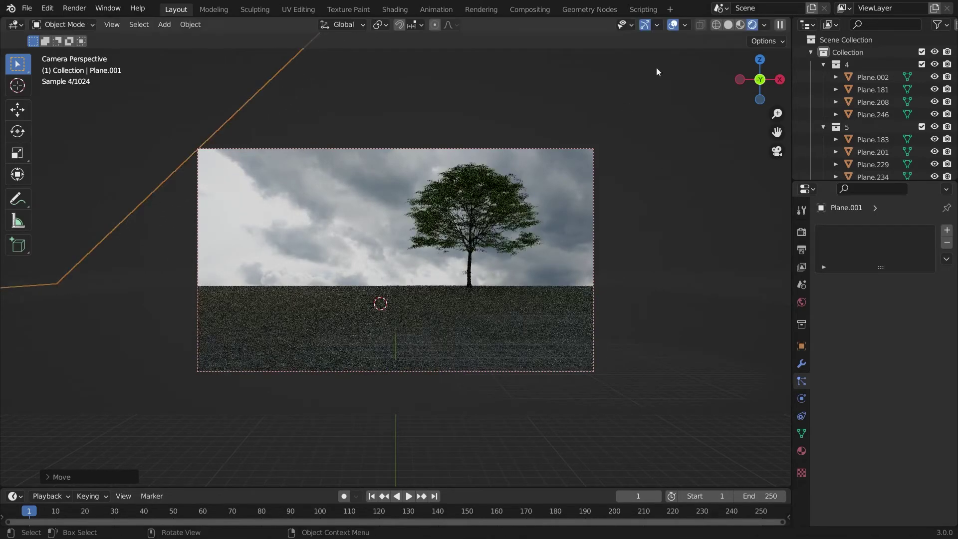
left_click(727, 24)
left_click(394, 9)
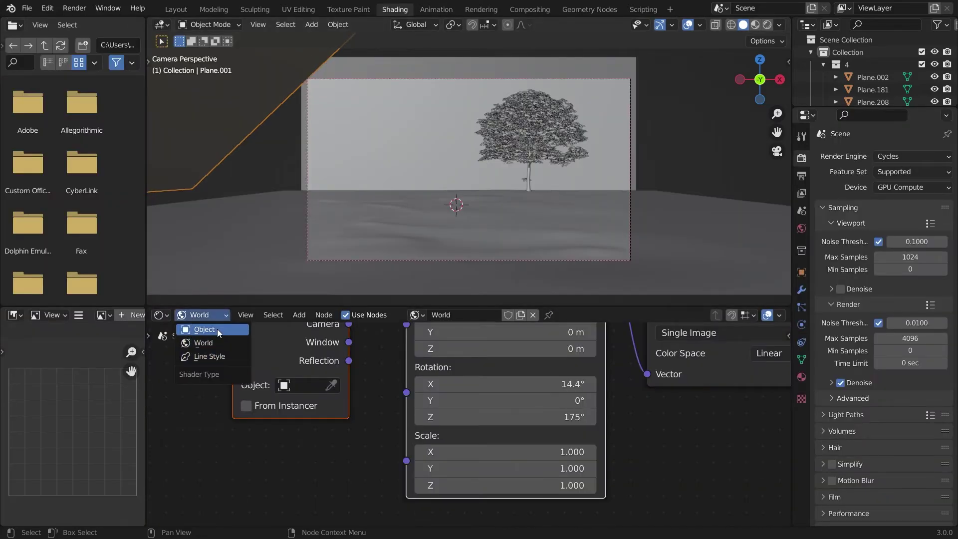
Create a new material on the plane and link a Noise Texture's Fac to Base Color.
left_click(217, 329)
left_click(496, 316)
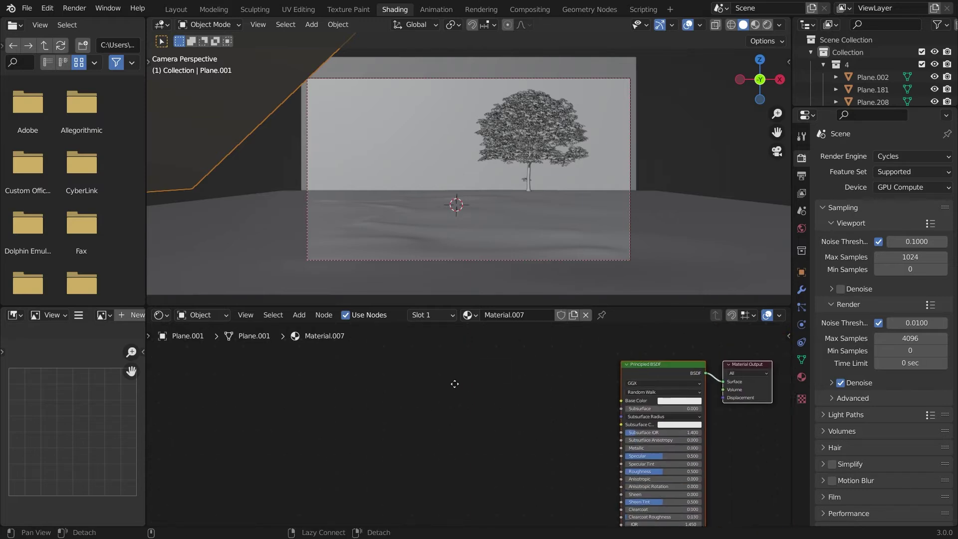
key("Home")
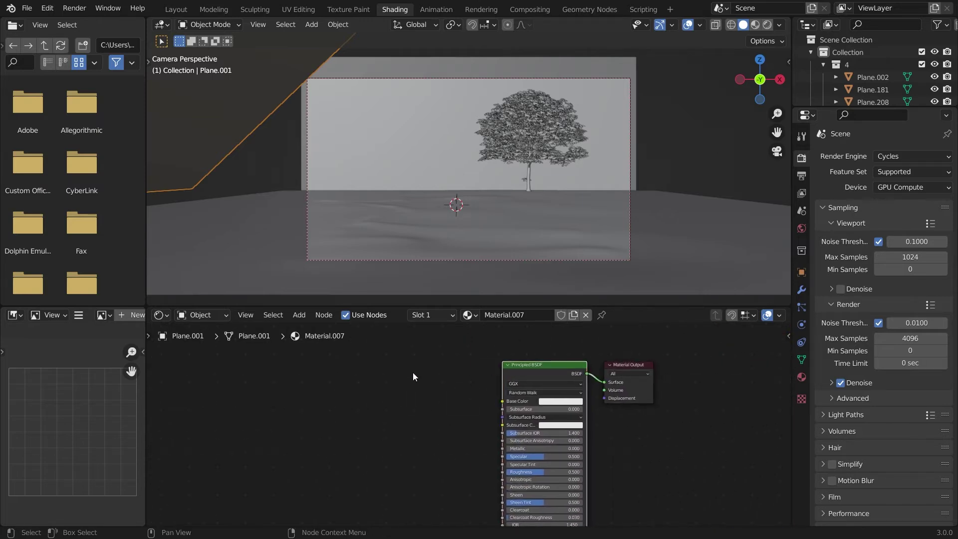
key("shift+a")
key("Escape")
key("b")
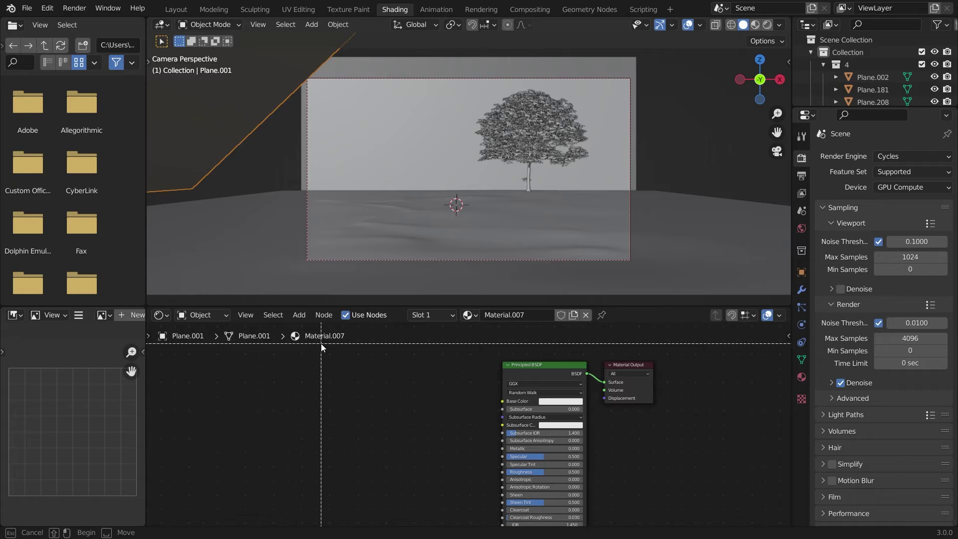
key("Escape")
key("shift+a")
left_click(357, 396)
type("noise")
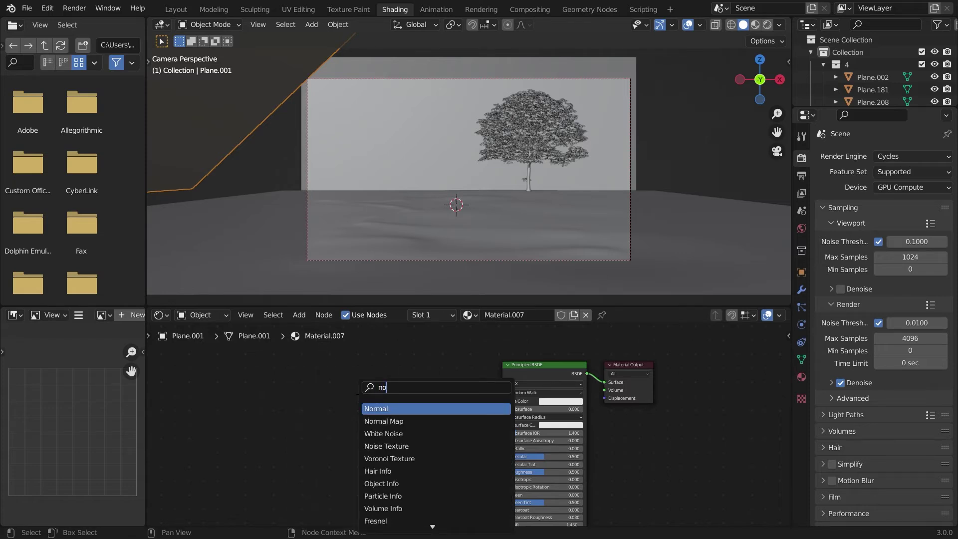
left_click(426, 418)
left_click(355, 408)
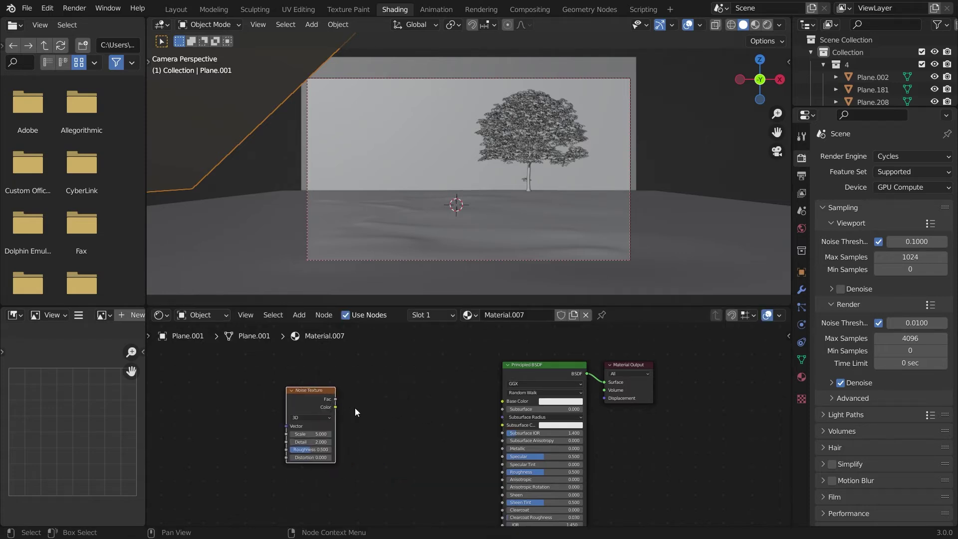
left_click_drag(335, 399, 502, 402)
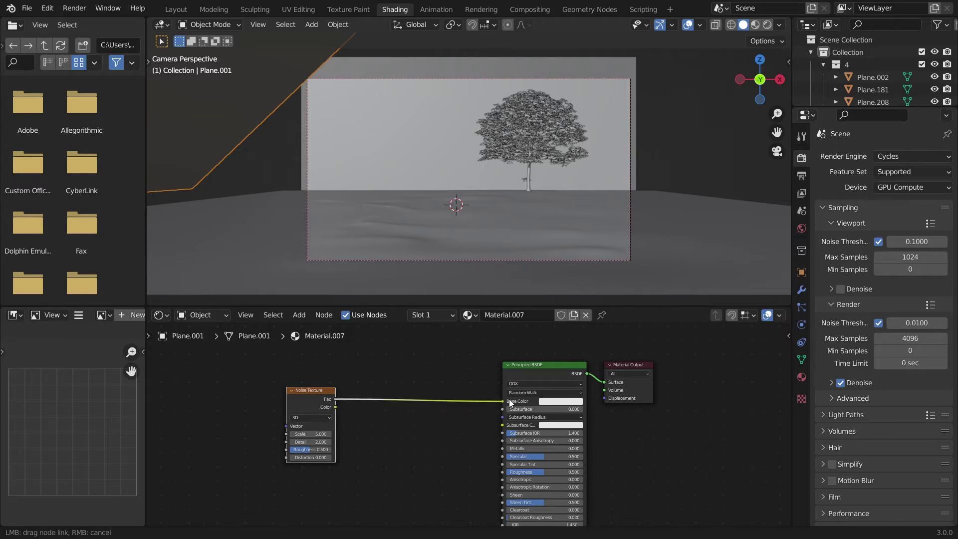
View the isolated plane in Material Preview, set noise Scale to 14.700, and search 'col'.
key("slash")
middle_click_drag(513, 118, 745, 43)
left_click(755, 24)
middle_click_drag(623, 163, 555, 147)
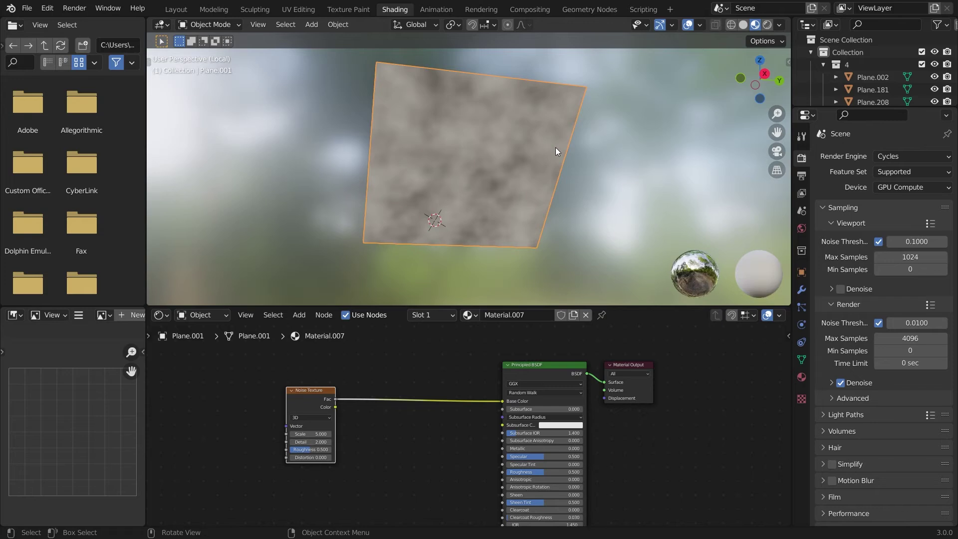
scroll(555, 147, "up", 5)
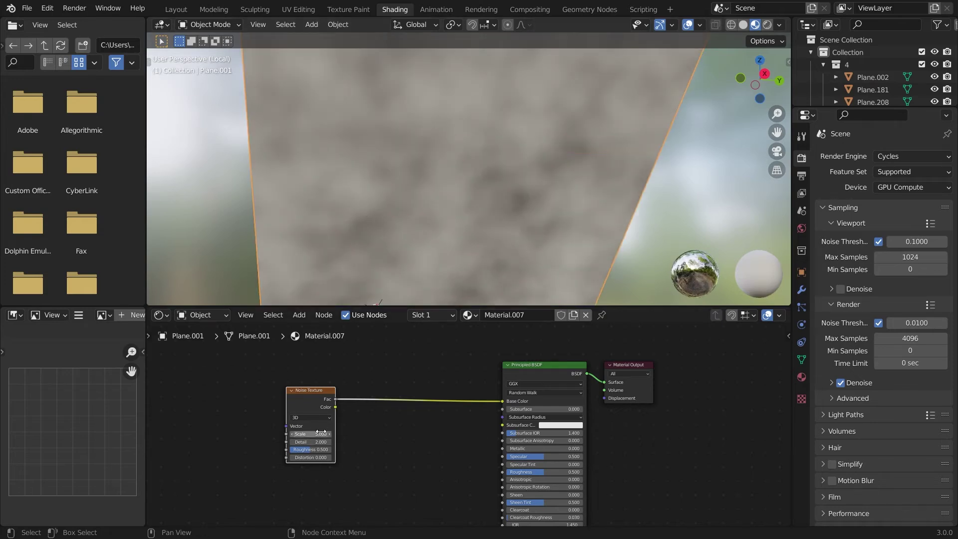
left_click_drag(321, 433, 370, 434)
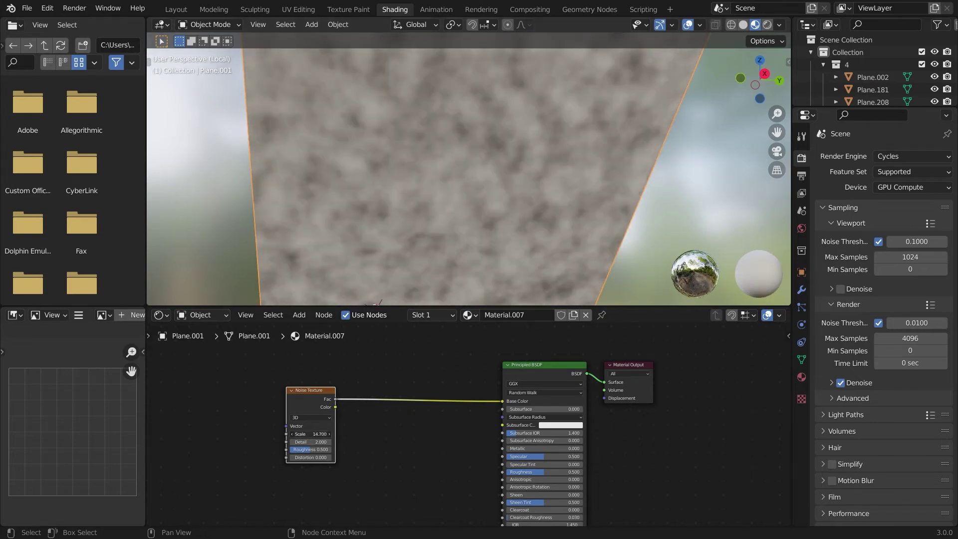
middle_click_drag(381, 449, 394, 440)
key("shift+a")
type("col")
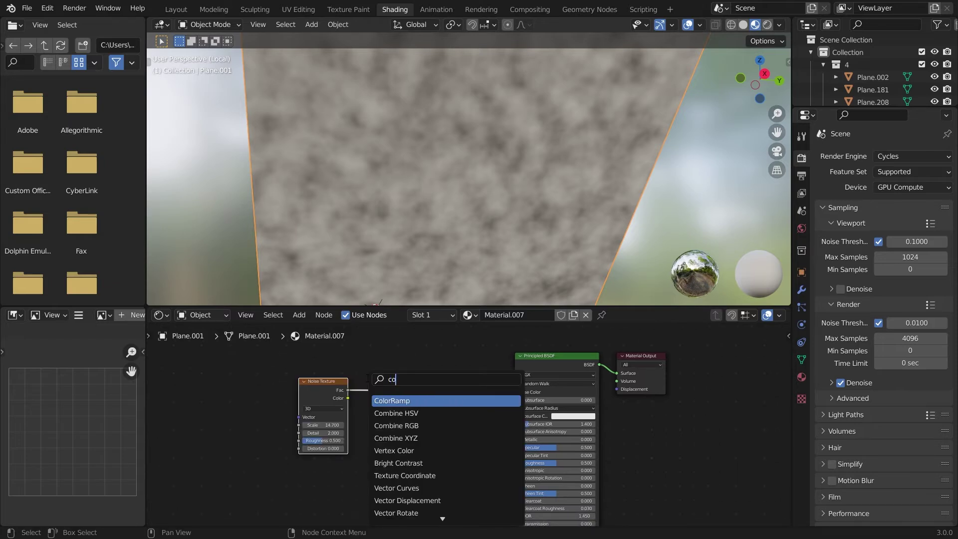
Insert a ColorRamp between the Noise Texture and shader, linking its Alpha to the BSDF Alpha.
left_click(409, 401)
left_click(415, 394)
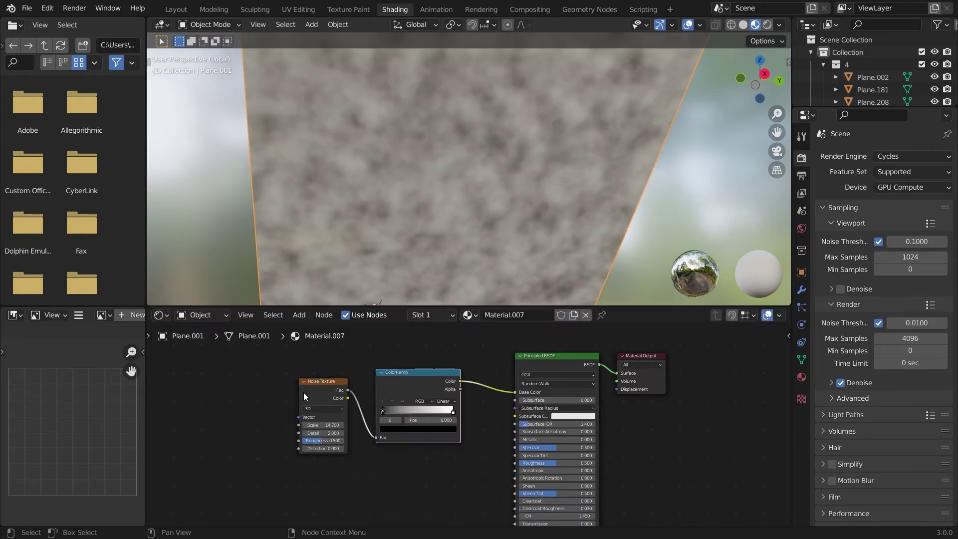
left_click_drag(303, 392, 220, 523)
middle_click_drag(407, 425, 457, 391)
left_click_drag(457, 391, 401, 462)
middle_click_drag(401, 462, 417, 422)
left_click_drag(472, 374, 522, 410)
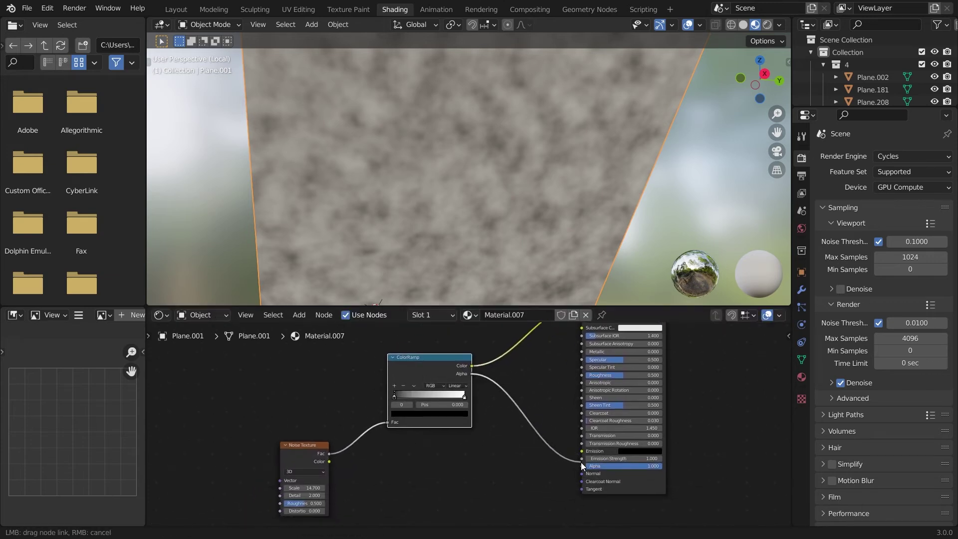
left_click_drag(581, 461, 582, 466)
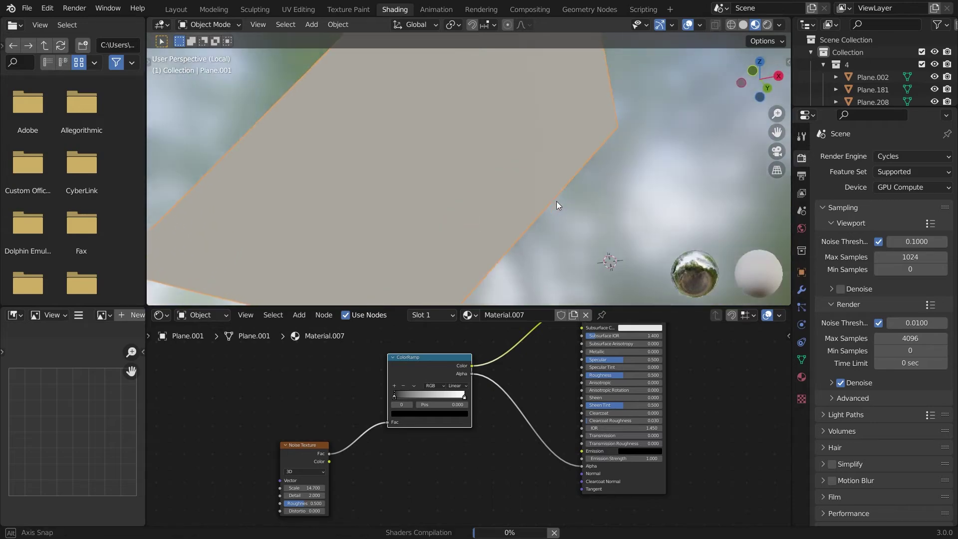
middle_click_drag(556, 201, 428, 185)
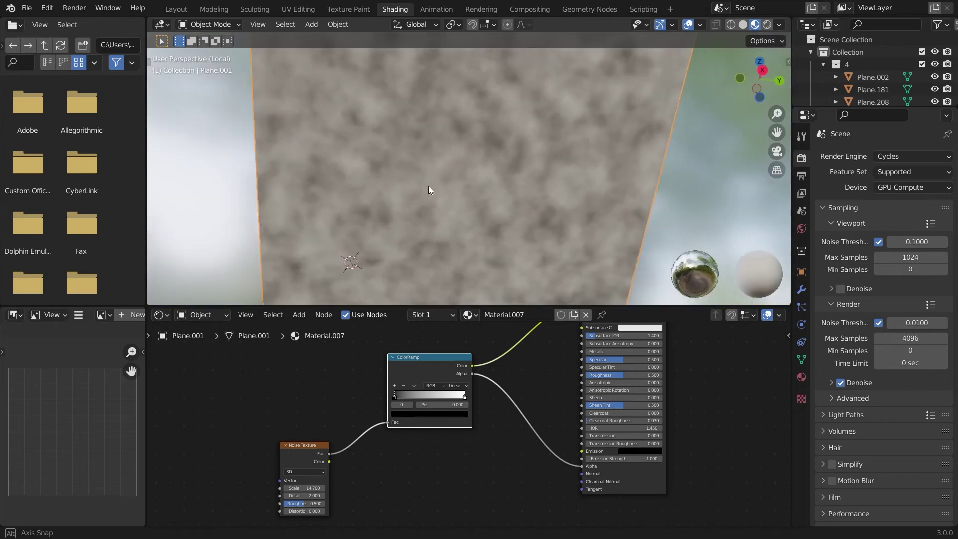
Tune the ramp stops in rendered view and reconnect the ColorRamp Color output to Alpha.
middle_click_drag(416, 395, 417, 436)
mouse_move(400, 436)
left_mouse_down()
mouse_move(438, 438)
mouse_move(424, 437)
left_mouse_up()
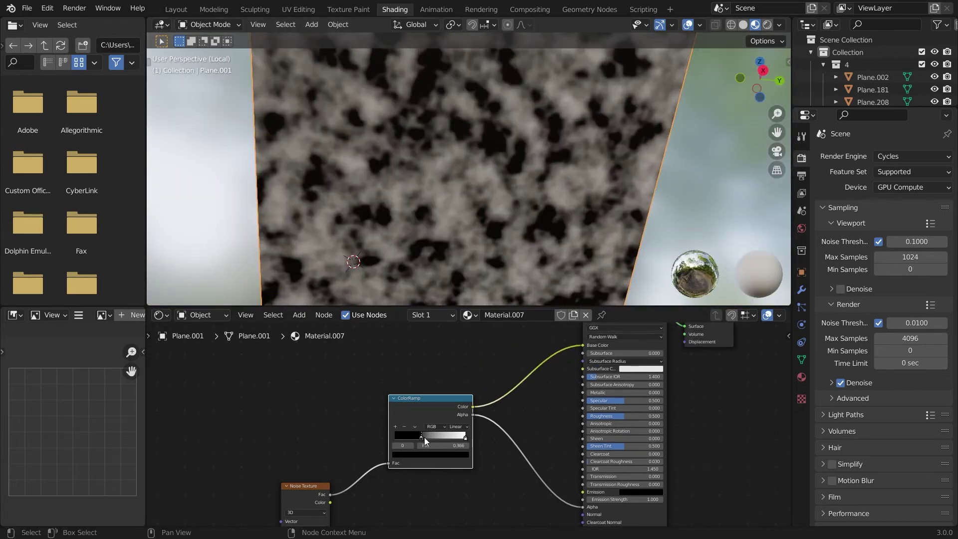
left_click(767, 26)
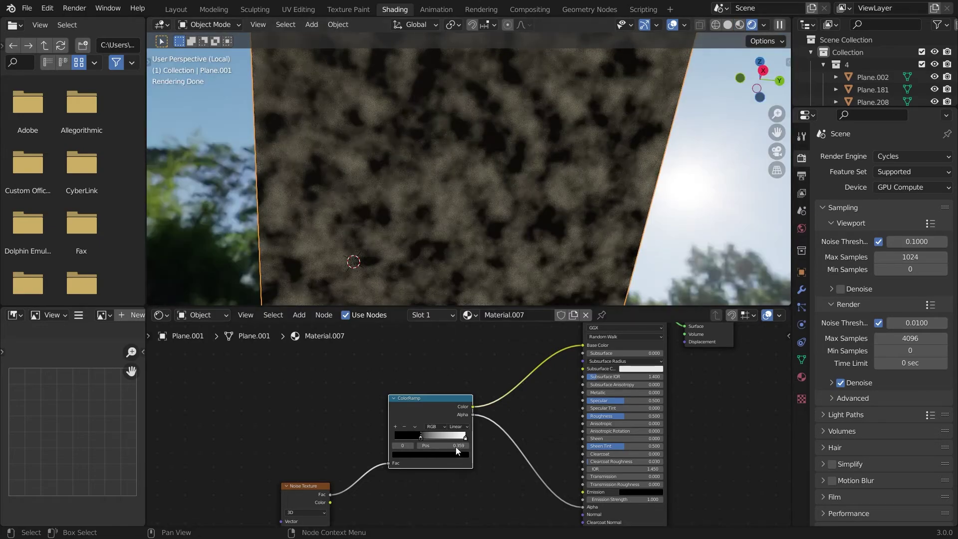
left_click_drag(420, 437, 388, 444)
middle_click_drag(489, 434, 472, 358)
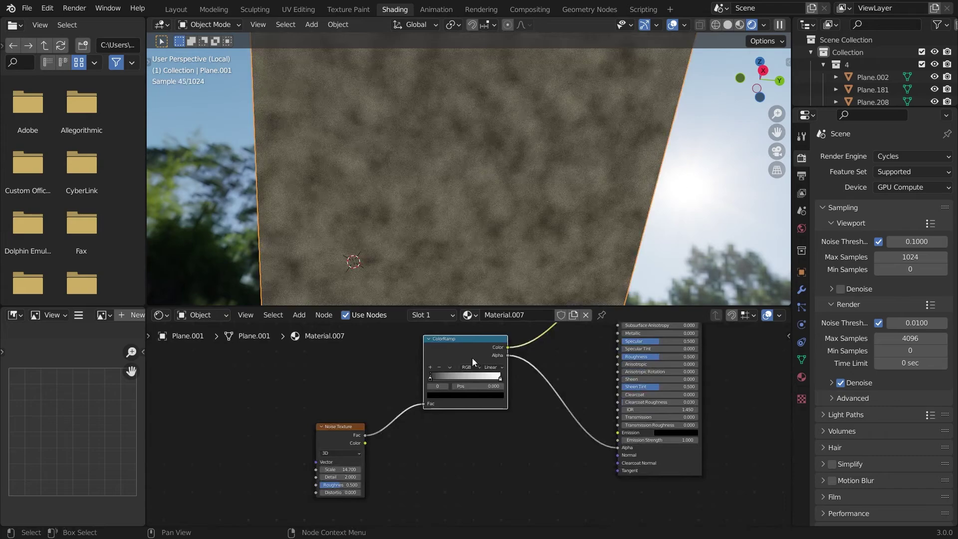
left_click_drag(471, 357, 444, 428)
middle_click_drag(593, 324, 582, 364)
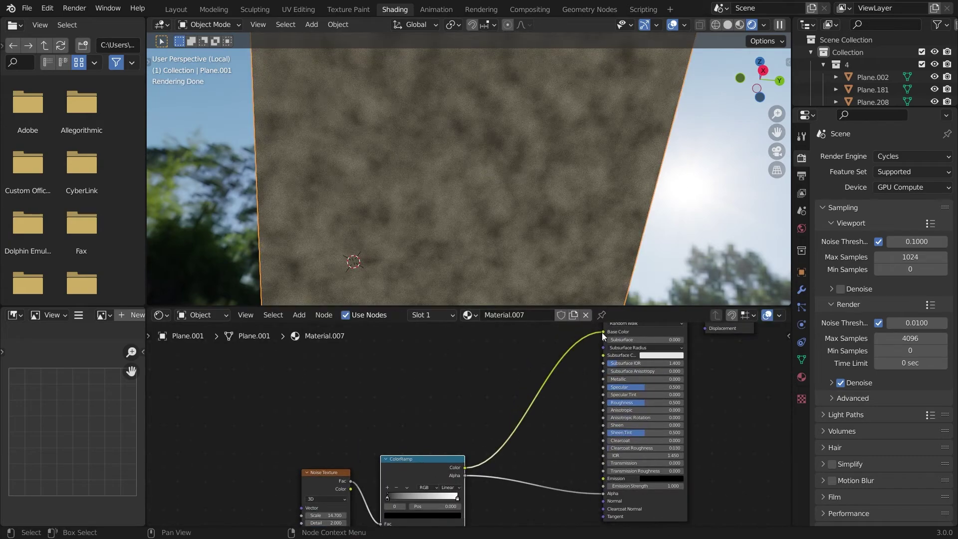
left_click_drag(603, 332, 603, 494)
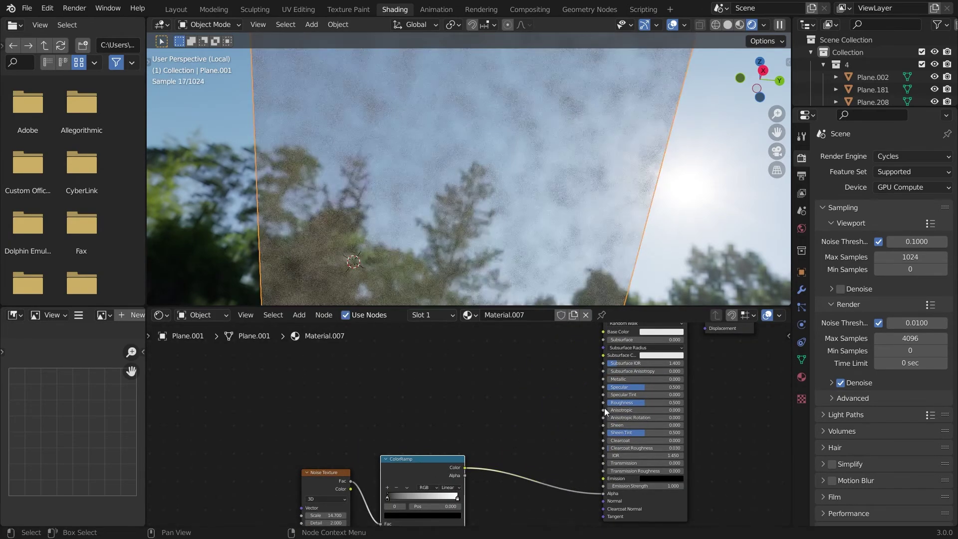
middle_click_drag(586, 245, 605, 261)
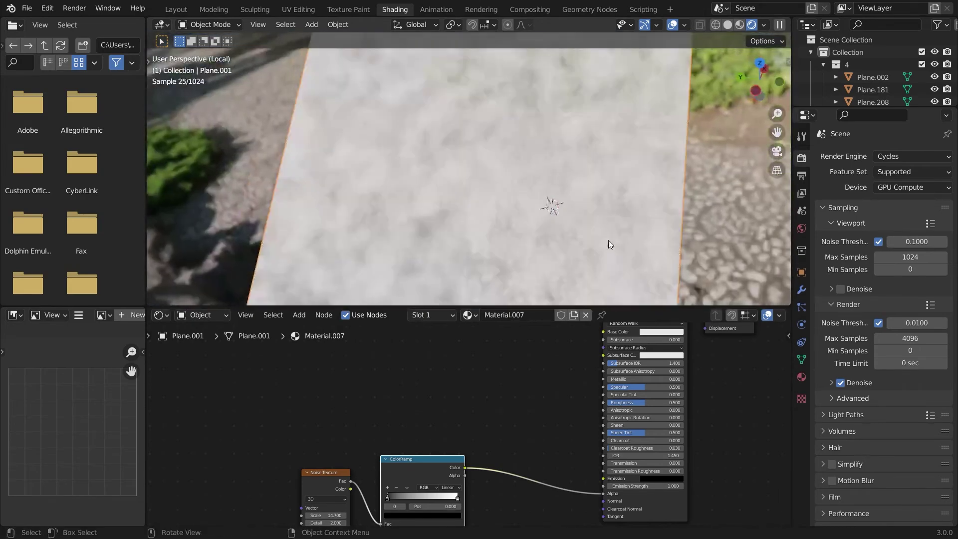
Through the camera view, move the ramp's black stop to 0.460 and white stop to 0.884.
key("KP_0")
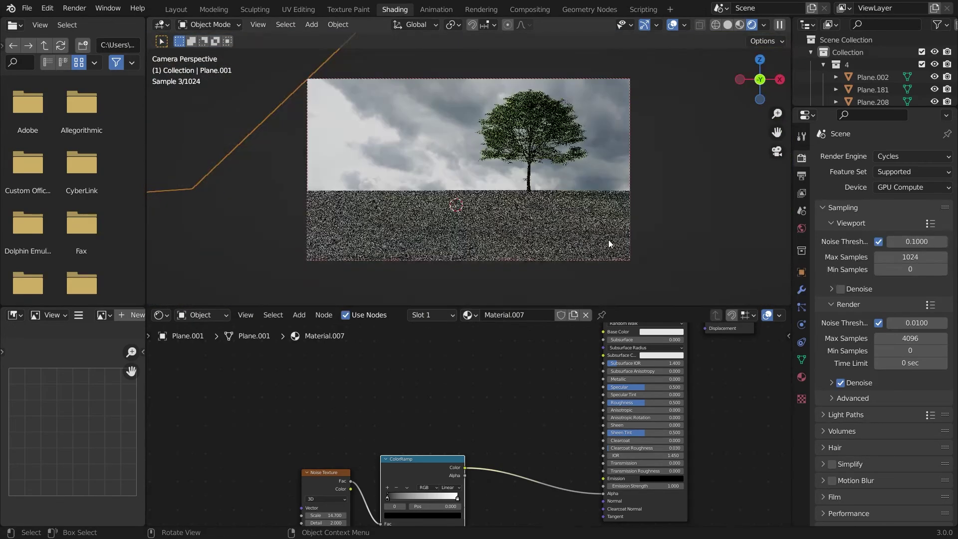
middle_click_drag(444, 511, 472, 448)
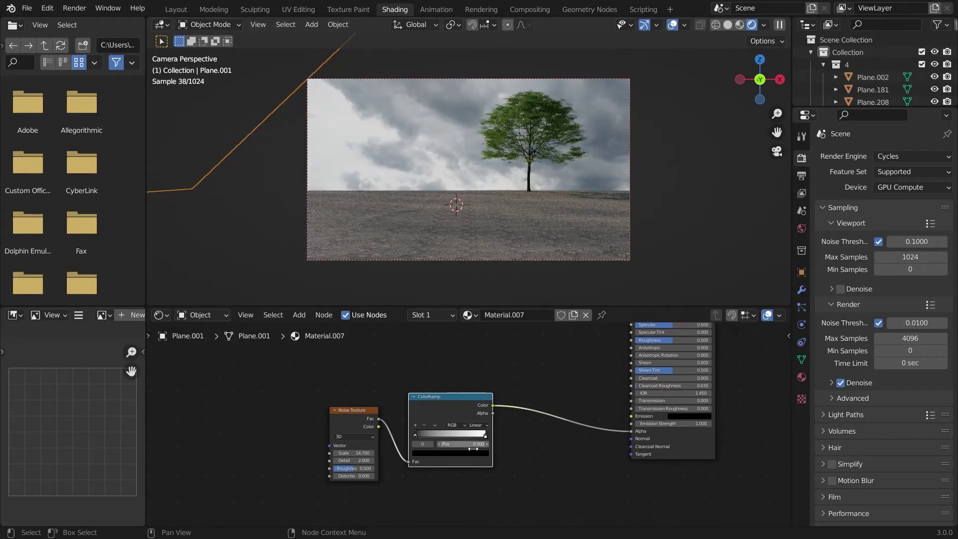
left_click_drag(486, 436, 471, 437)
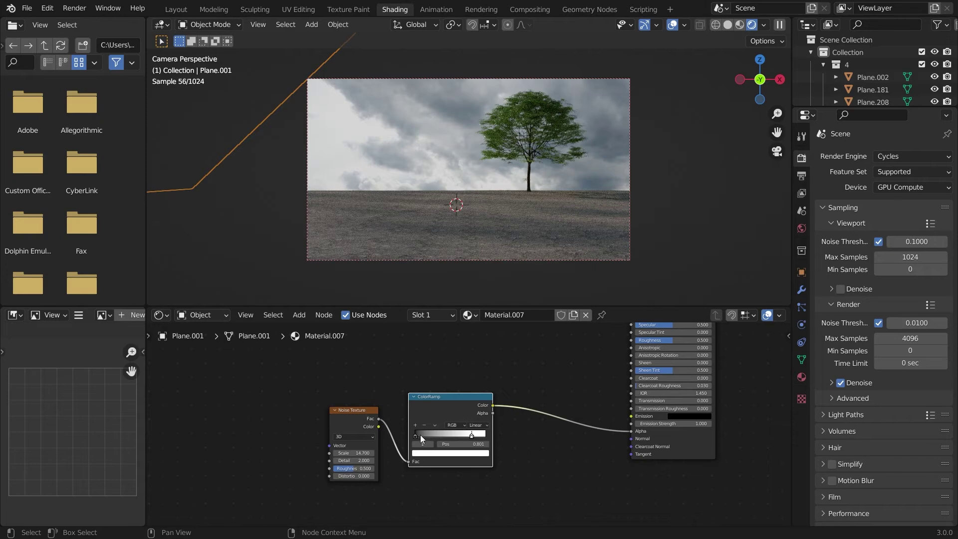
left_click_drag(415, 435, 434, 436)
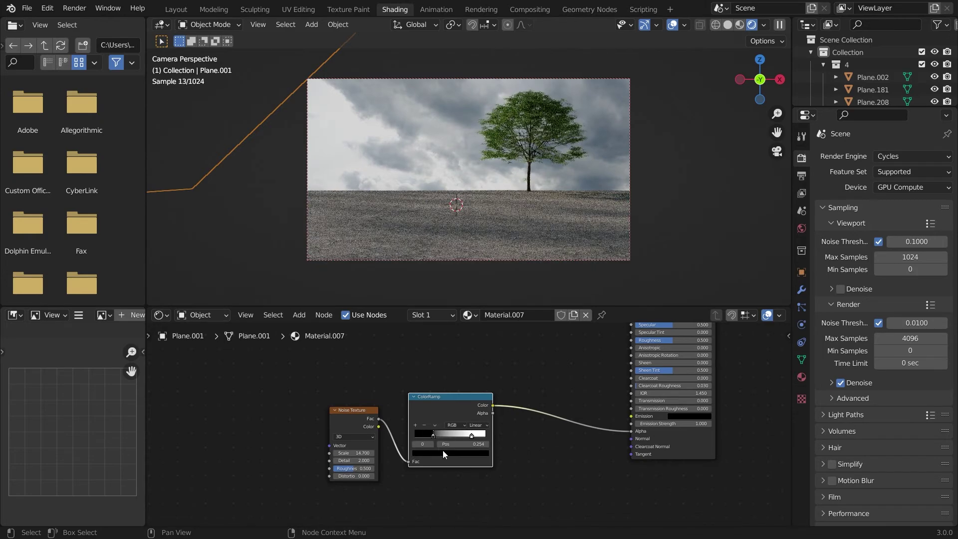
left_click_drag(435, 432, 451, 432)
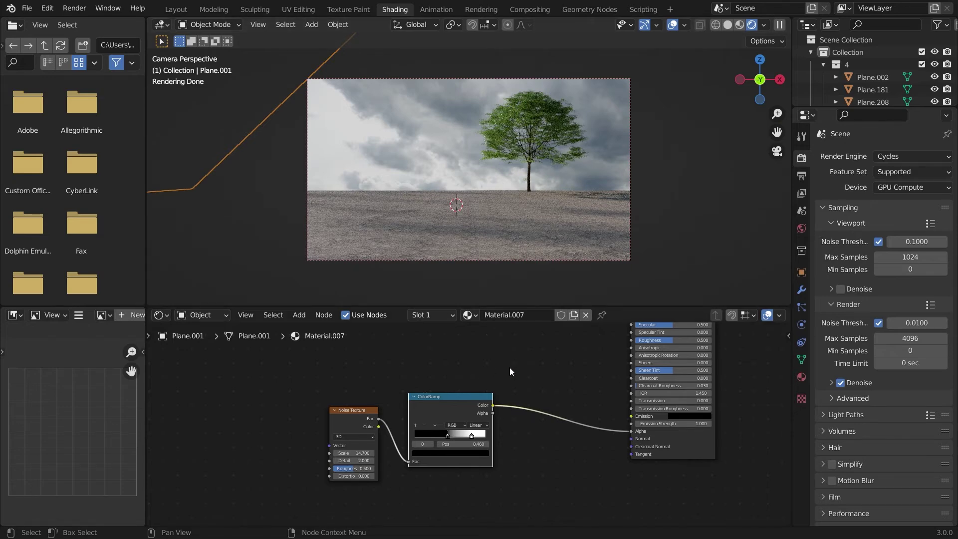
left_click_drag(469, 436, 480, 436)
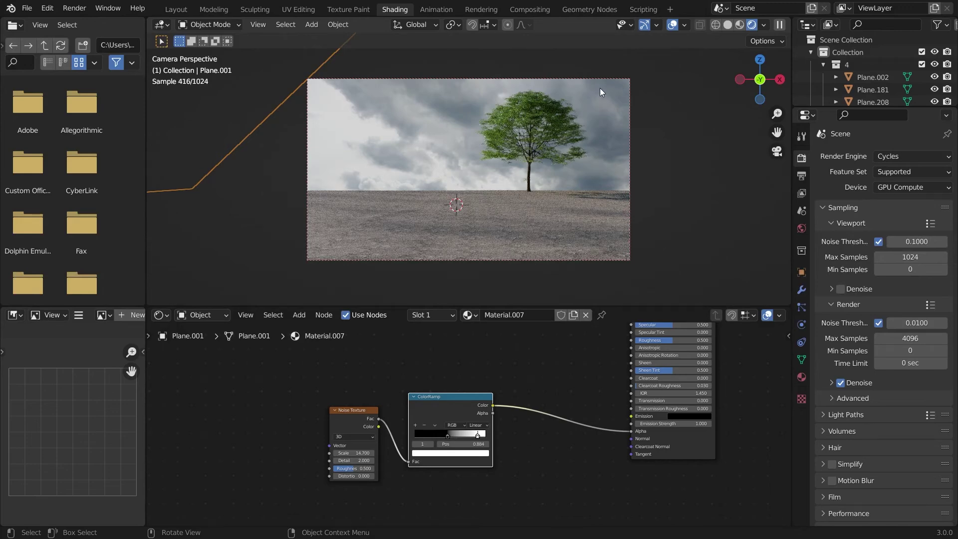
left_click(176, 10)
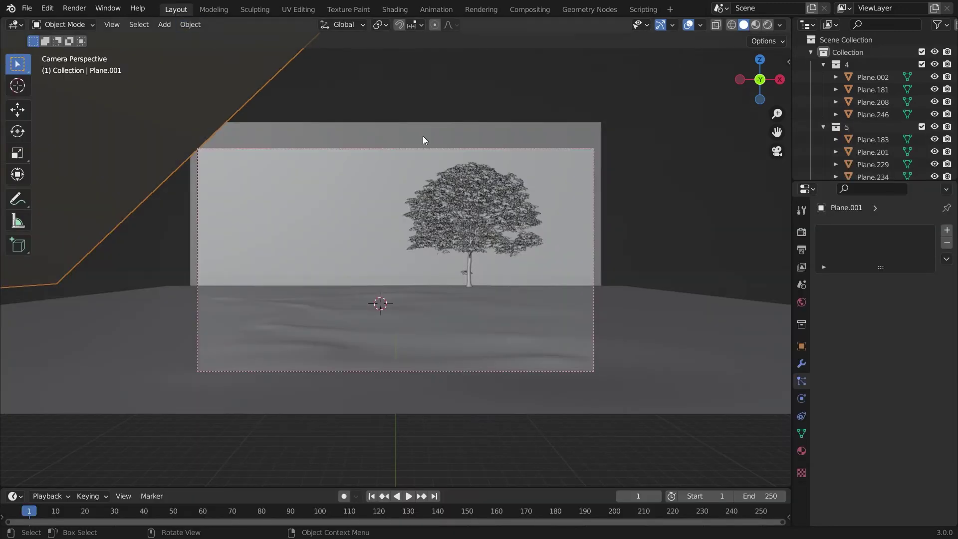
Select the ground plane, preview both grass systems in Rendered shading, then hide them again.
left_click(515, 363)
left_click(913, 233)
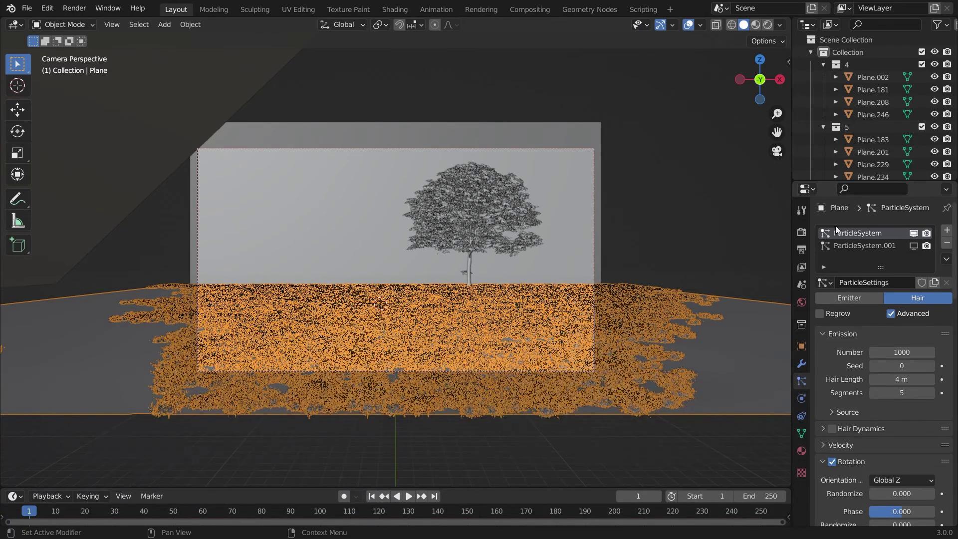
left_click(912, 246)
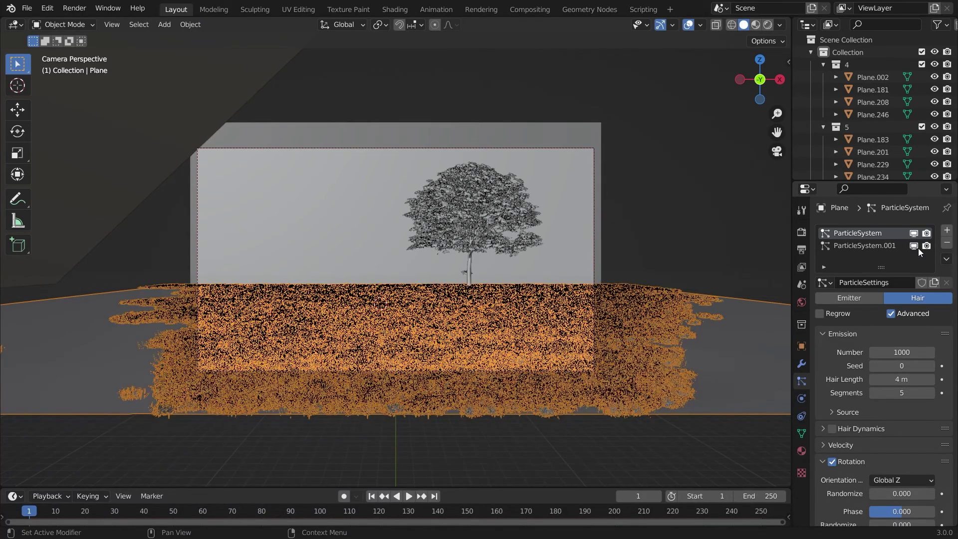
left_click(767, 25)
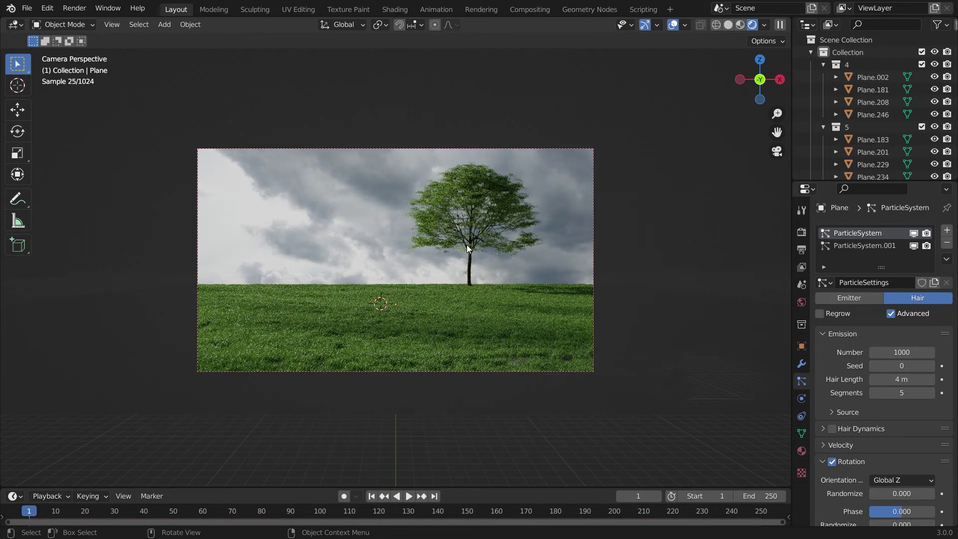
key("z")
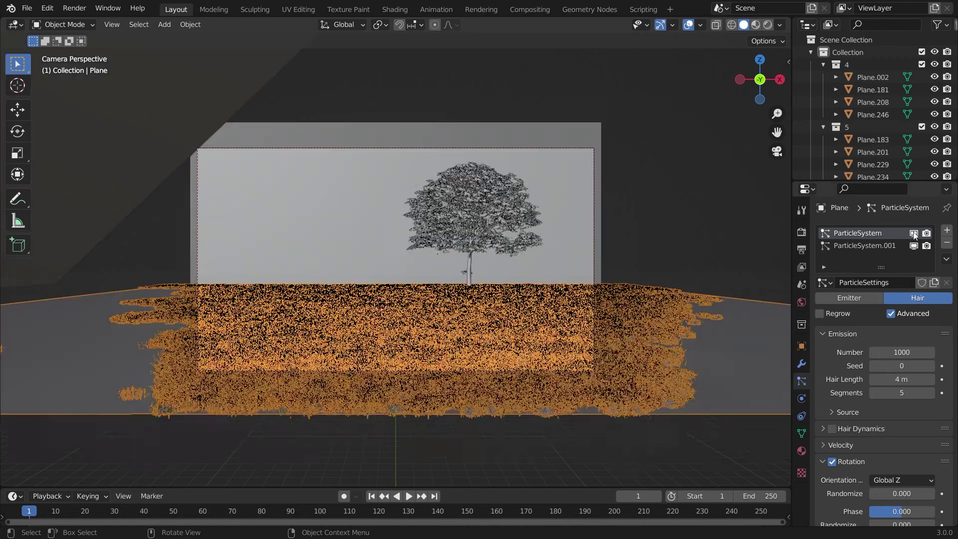
left_click(913, 233)
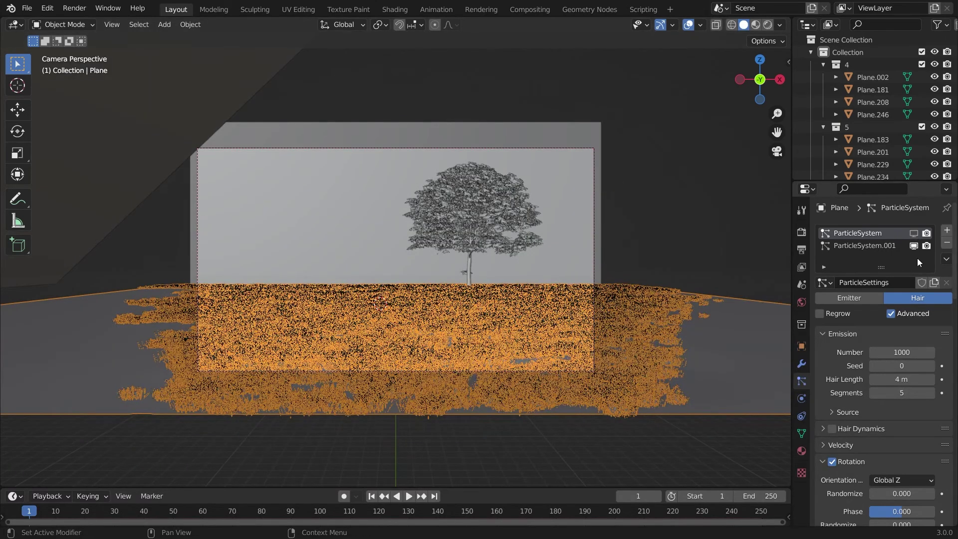
left_click(913, 246)
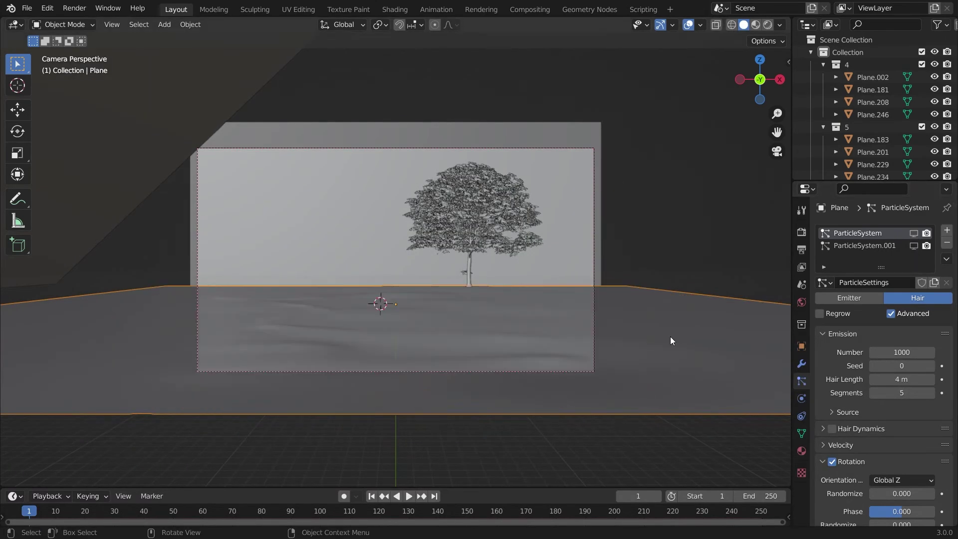
In local view, set the grass rotation Phase to 1.000 and Randomize Phase to 2.000.
key("KP_Divide")
middle_click_drag(603, 305, 529, 331)
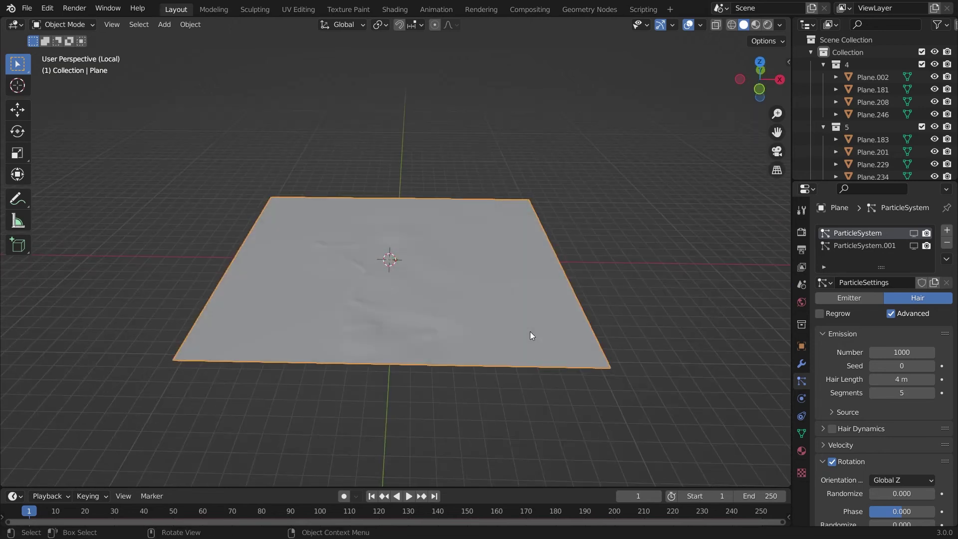
scroll(952, 355, "down", 10)
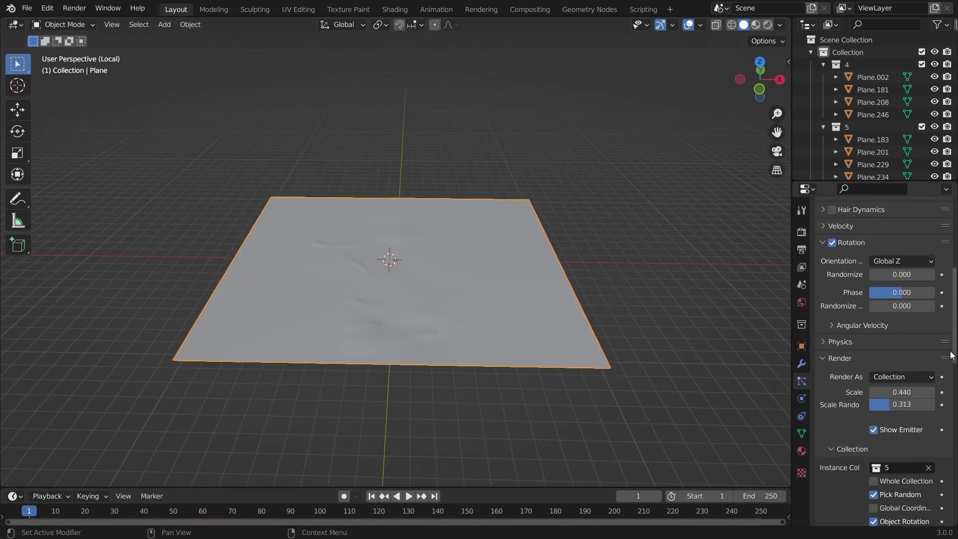
left_click_drag(890, 293, 927, 293)
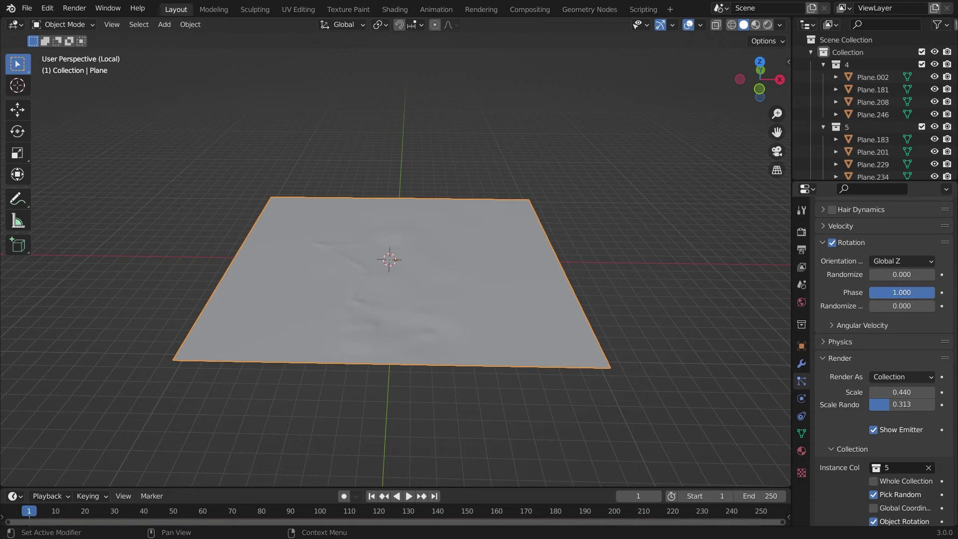
scroll(893, 250, "up", 10)
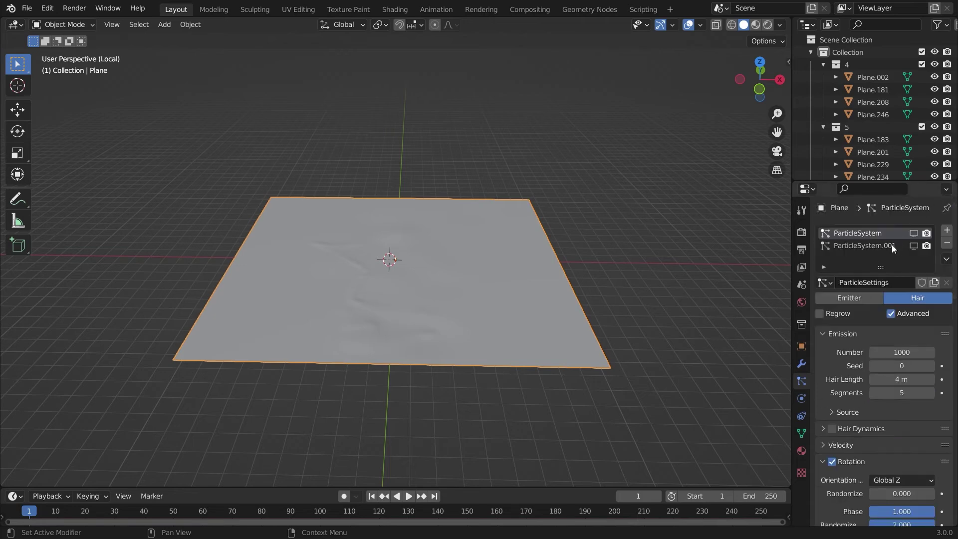
left_click(893, 249)
scroll(912, 310, "down", 8)
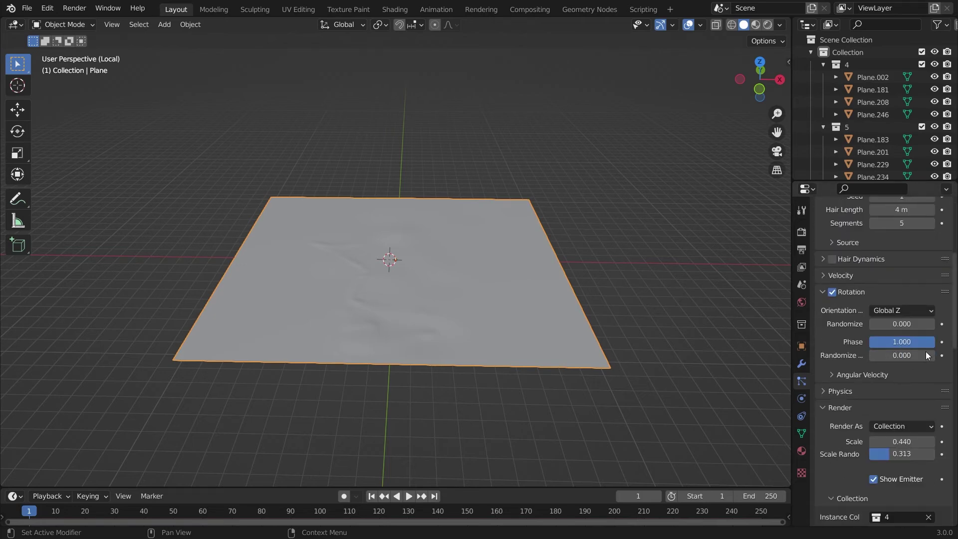
left_click_drag(926, 355, 953, 355)
Exit local view and re-enable the second grass system's hair in the viewport.
key("KP_Divide")
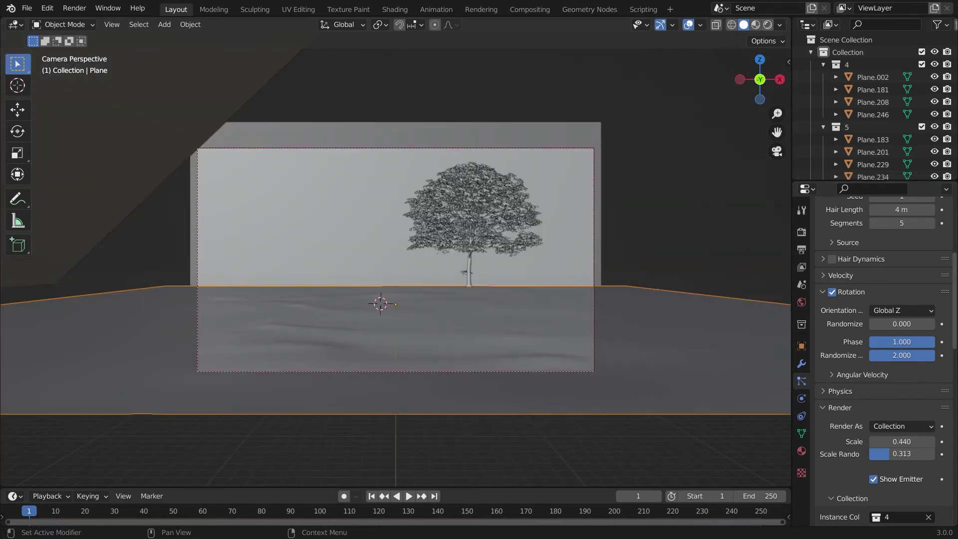
scroll(888, 300, "up", 8)
left_click(913, 246)
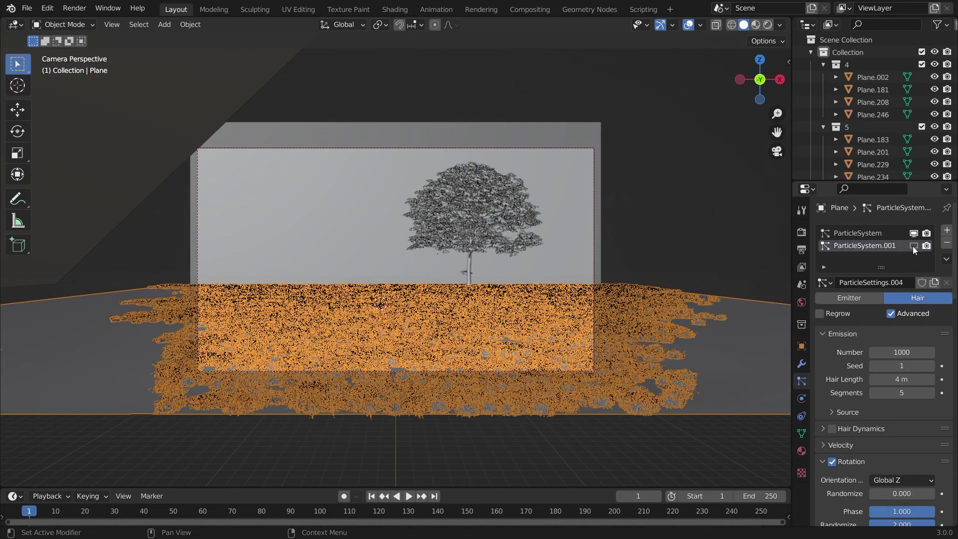
left_click(913, 246)
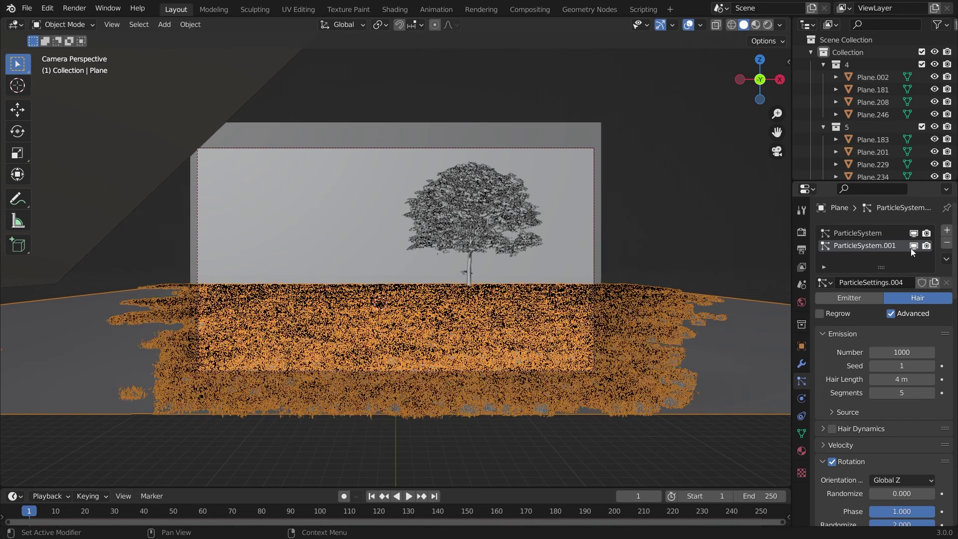
left_click(706, 217)
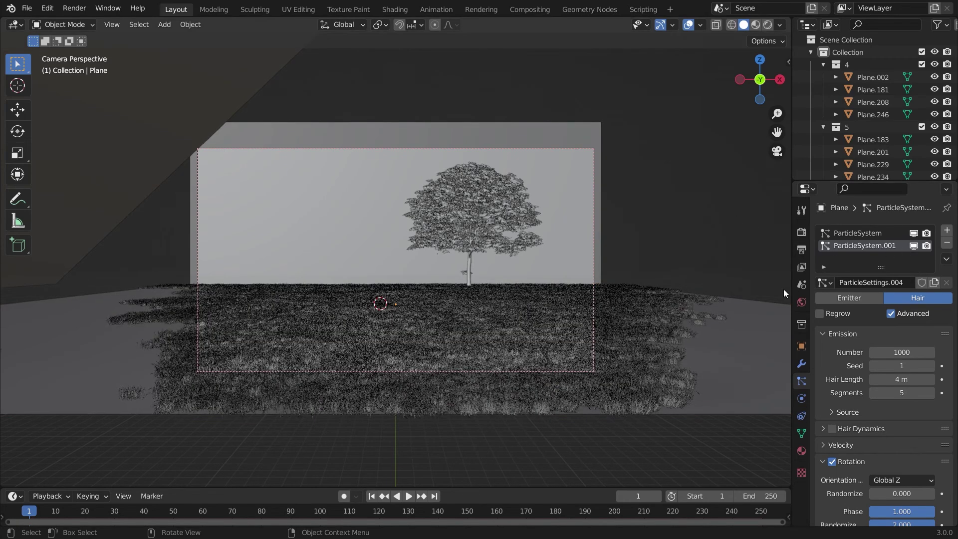
left_click(801, 232)
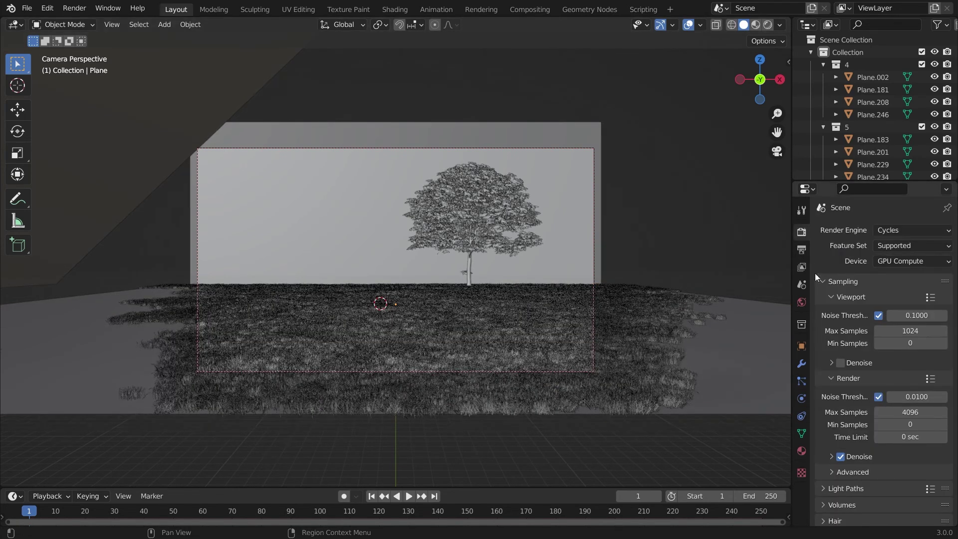
Set Max Samples to 128 and render the final image with F12.
left_click(897, 412)
type("128")
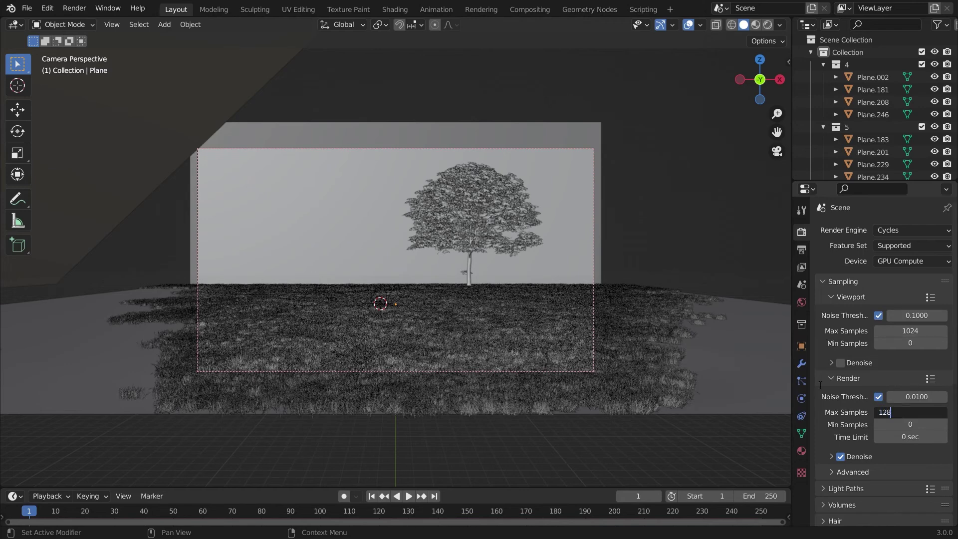
key("Return")
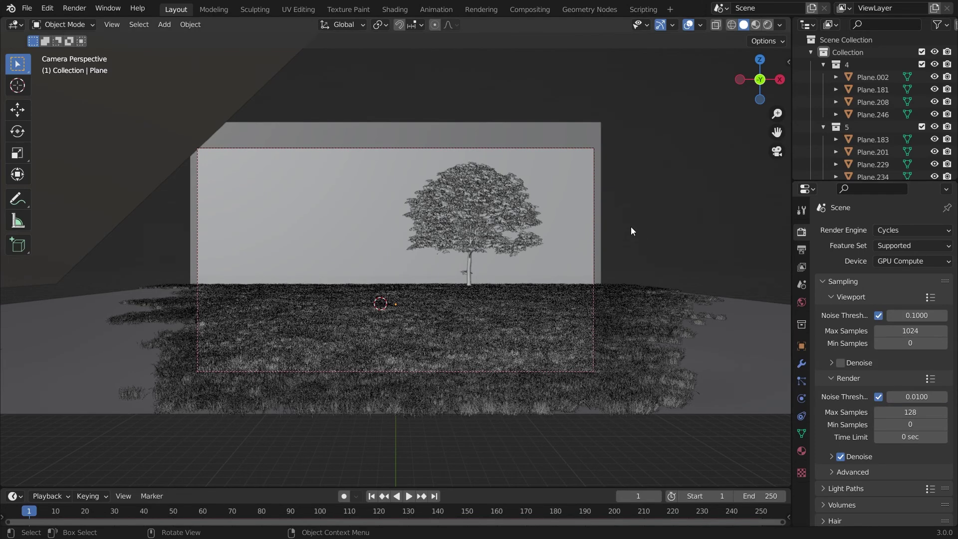
key("F12")
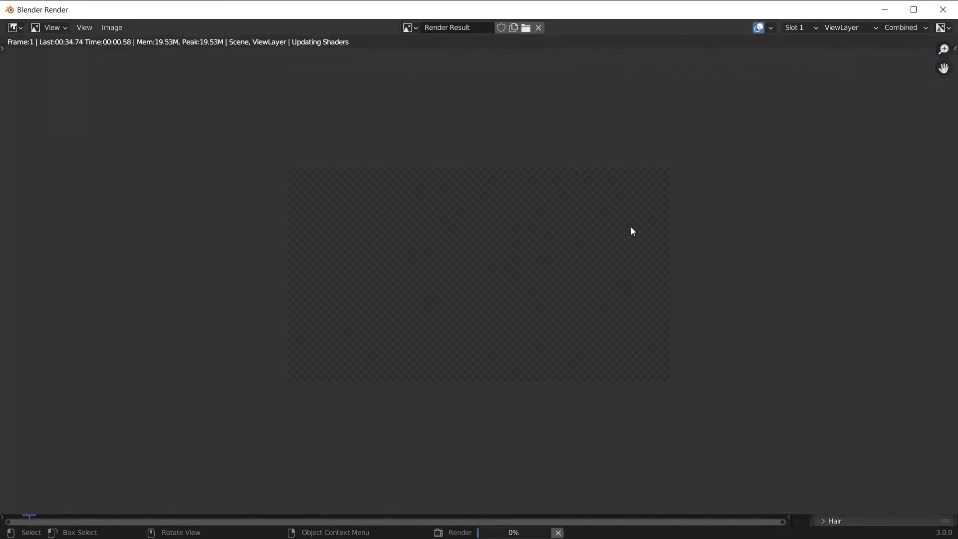